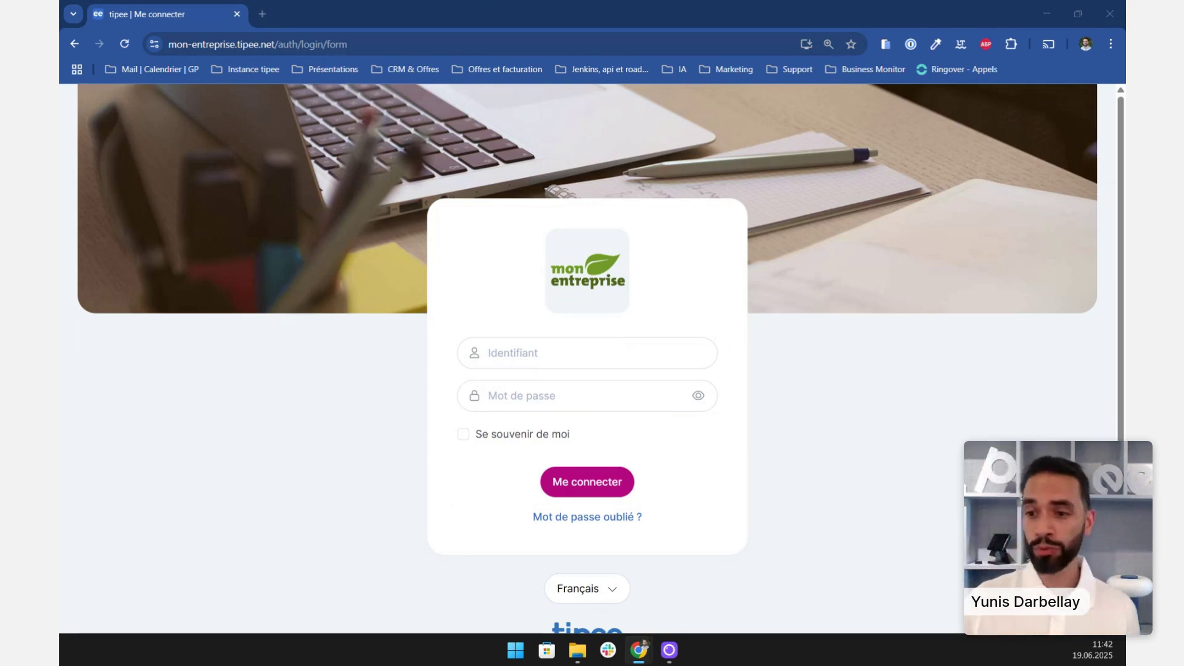
# Step: Open the mon-entreprise.tipee.net login page in a new browser tab and dismiss the saved-login suggestions
pyautogui.click(264, 14)
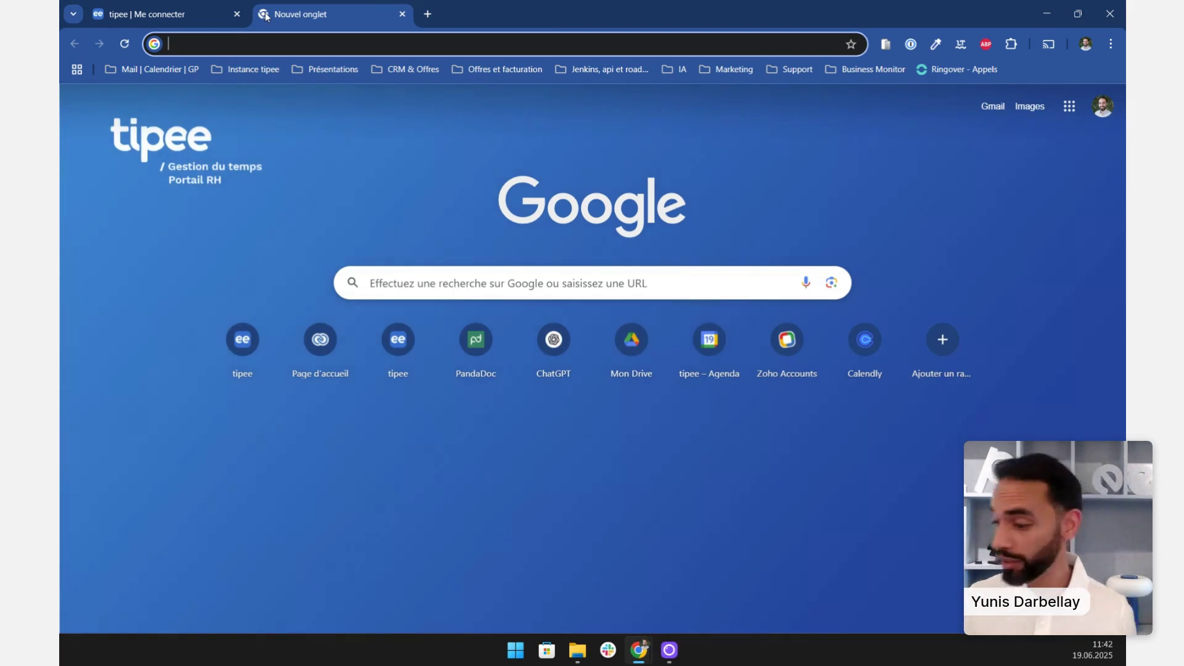
pyautogui.write('mo')
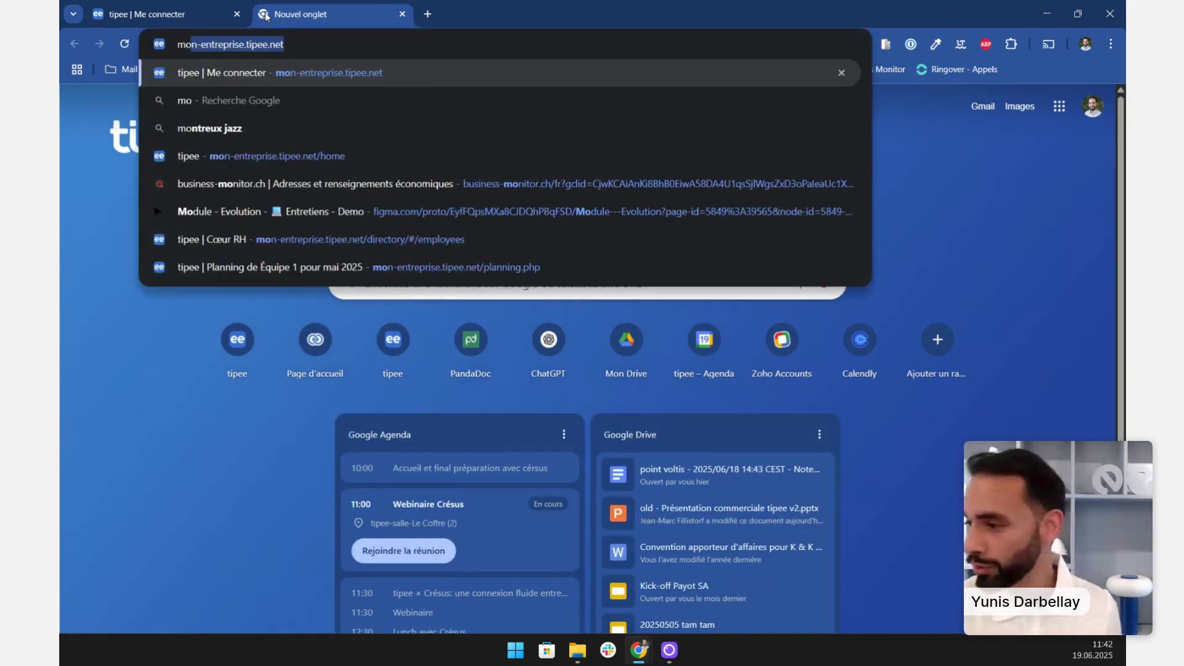
pyautogui.press('Return')
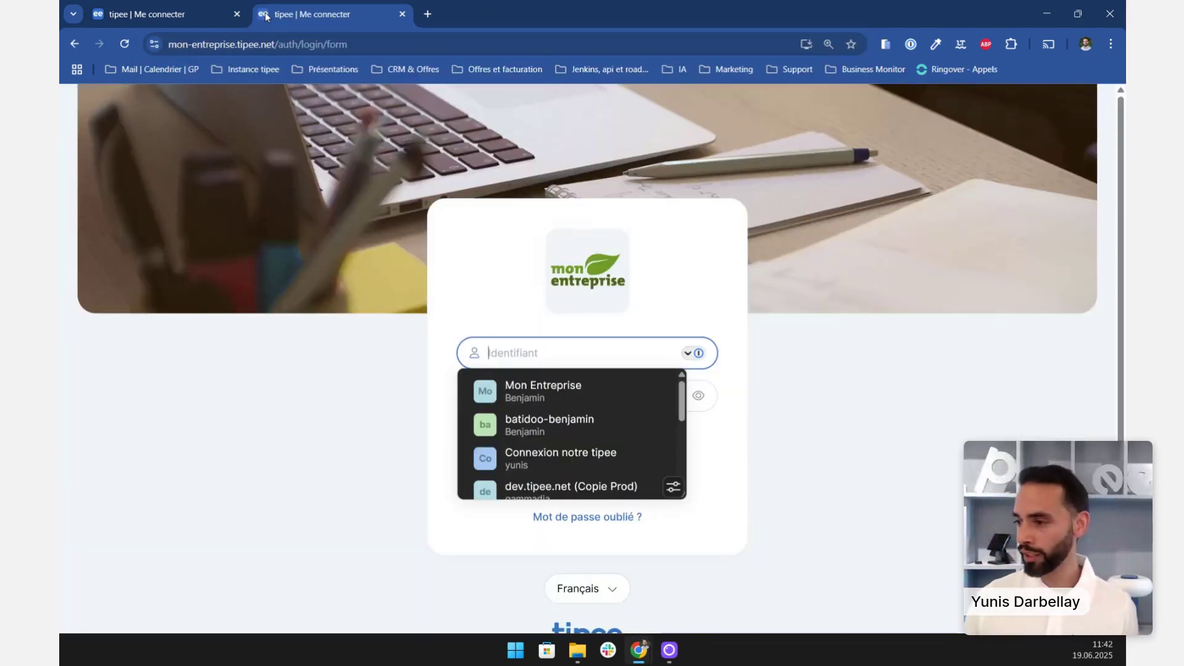
pyautogui.click(278, 373)
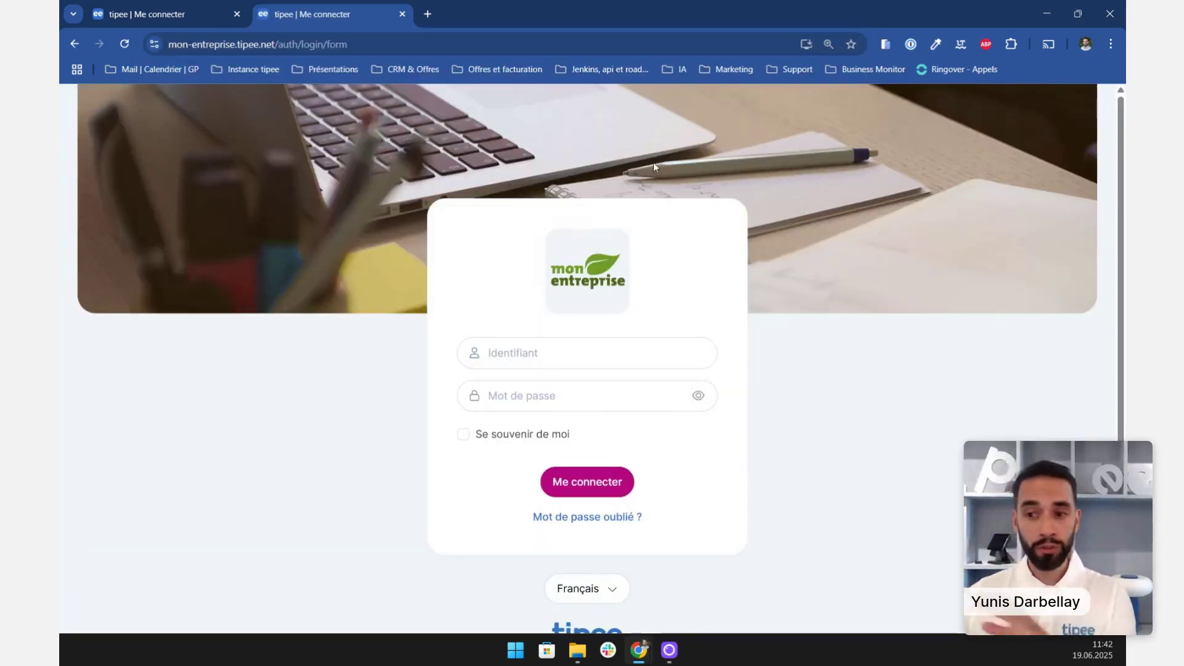
# Step: Display the login page of the first browser tab in the mobile phone simulator
pyautogui.click(142, 16)
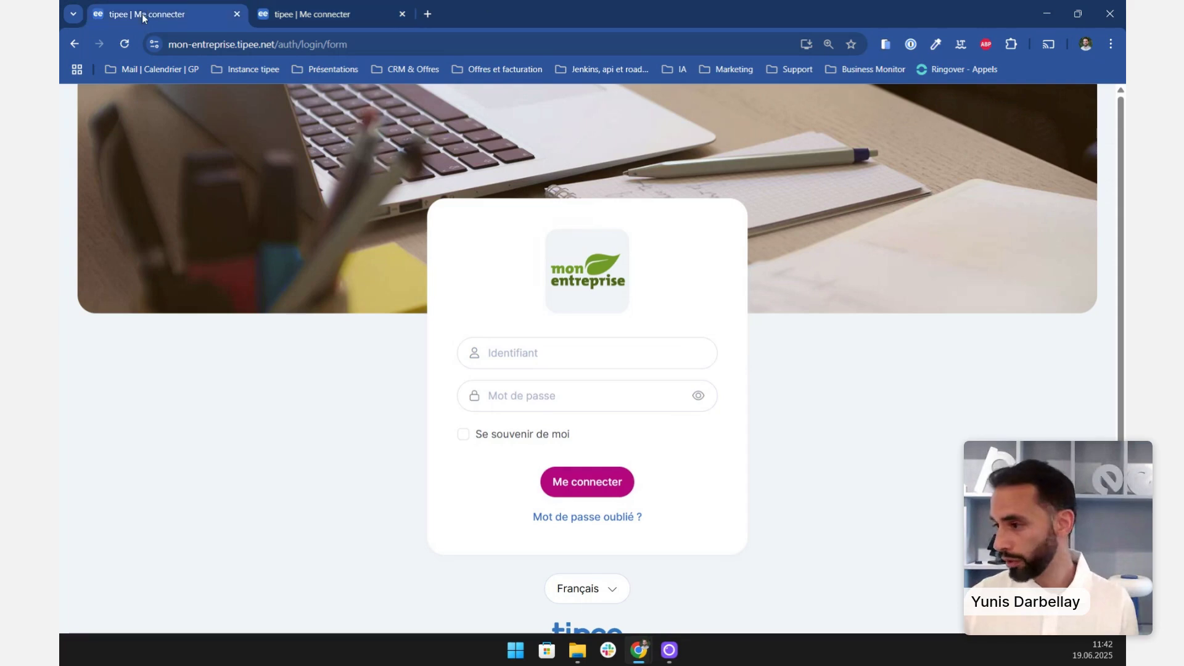
pyautogui.click(886, 44)
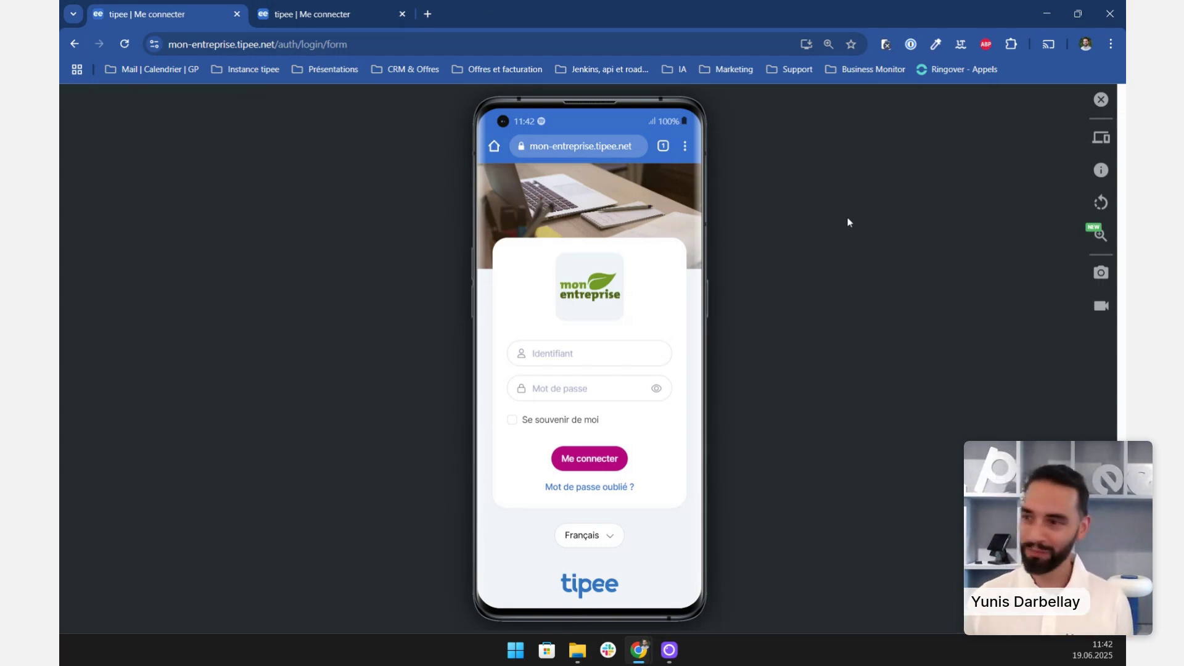
# Step: Log in from the second browser tab with the saved username and account password, and reduce the page zoom one level
pyautogui.click(327, 17)
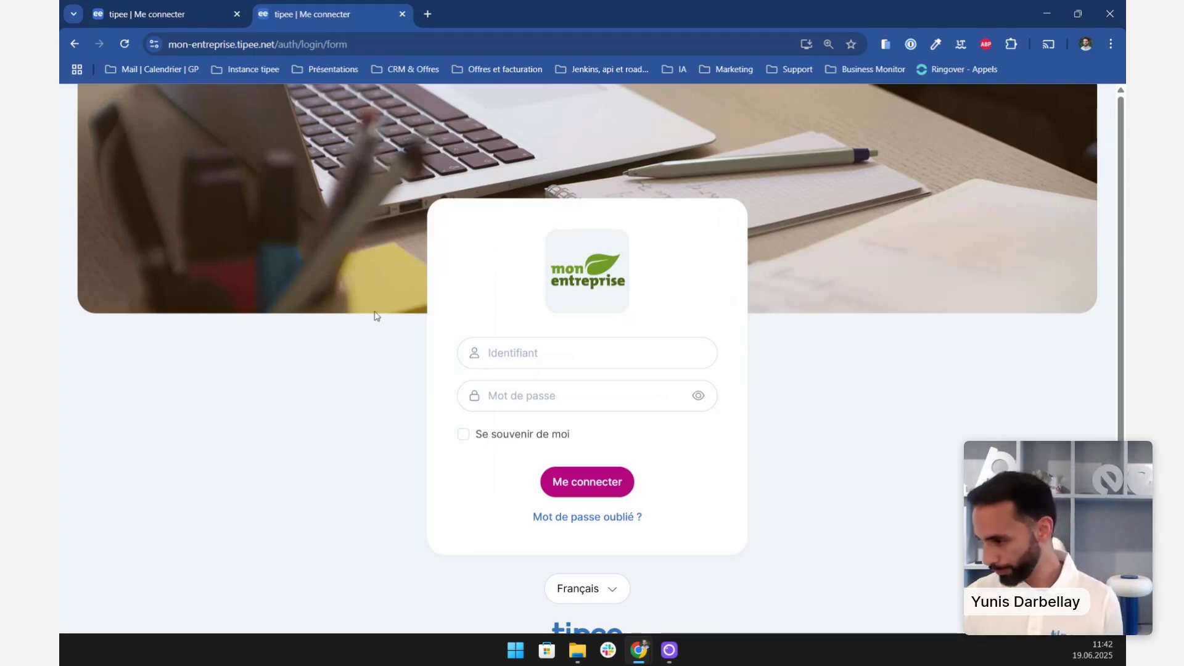
pyautogui.click(504, 350)
pyautogui.click(553, 393)
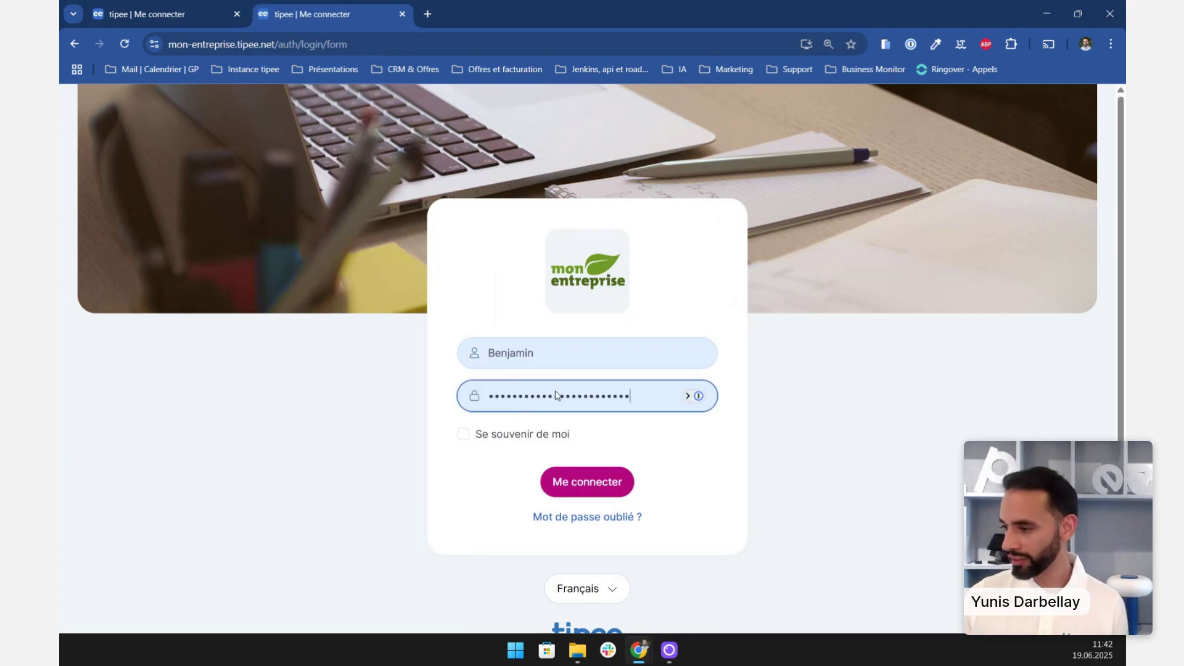
pyautogui.click(571, 483)
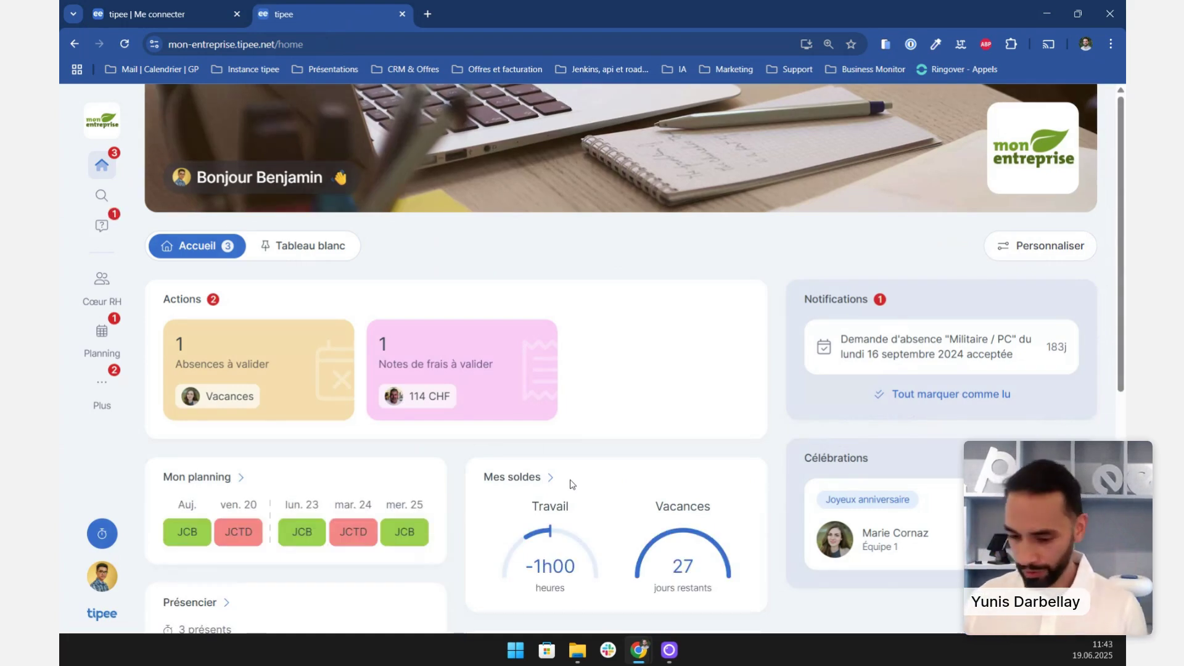
pyautogui.hotkey('ctrl', '-')
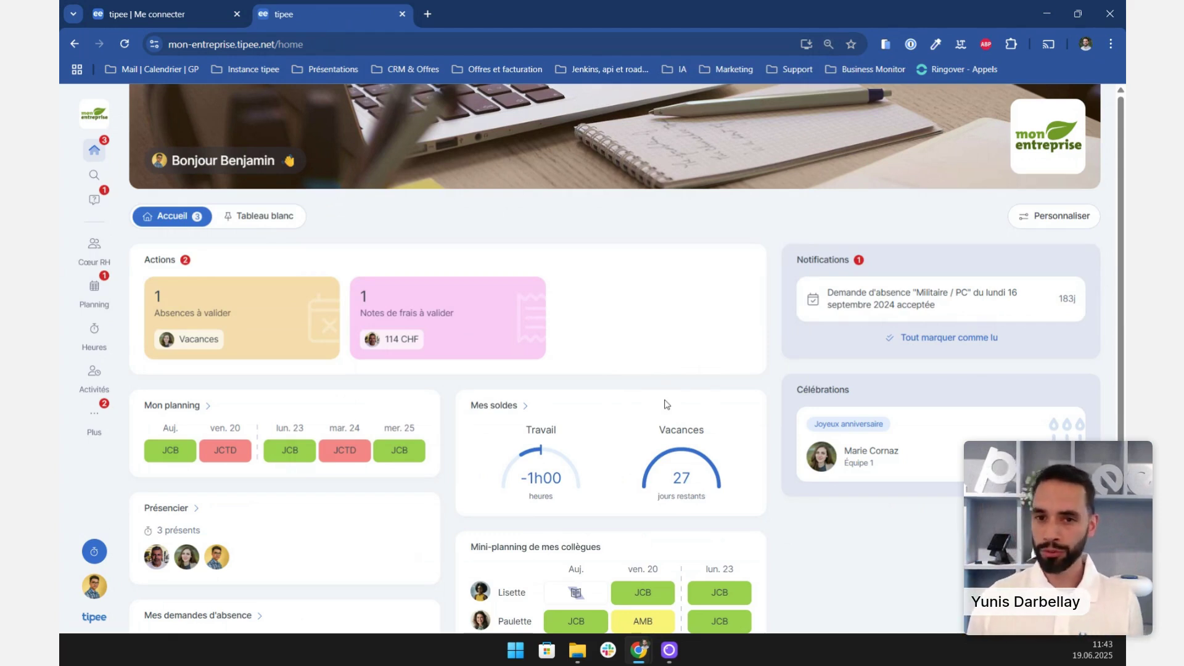
# Step: Examine the submenus of the available modules, including Cœur RH, Activités, Agenda, Notes de frais and Documents
pyautogui.moveTo(97, 258)
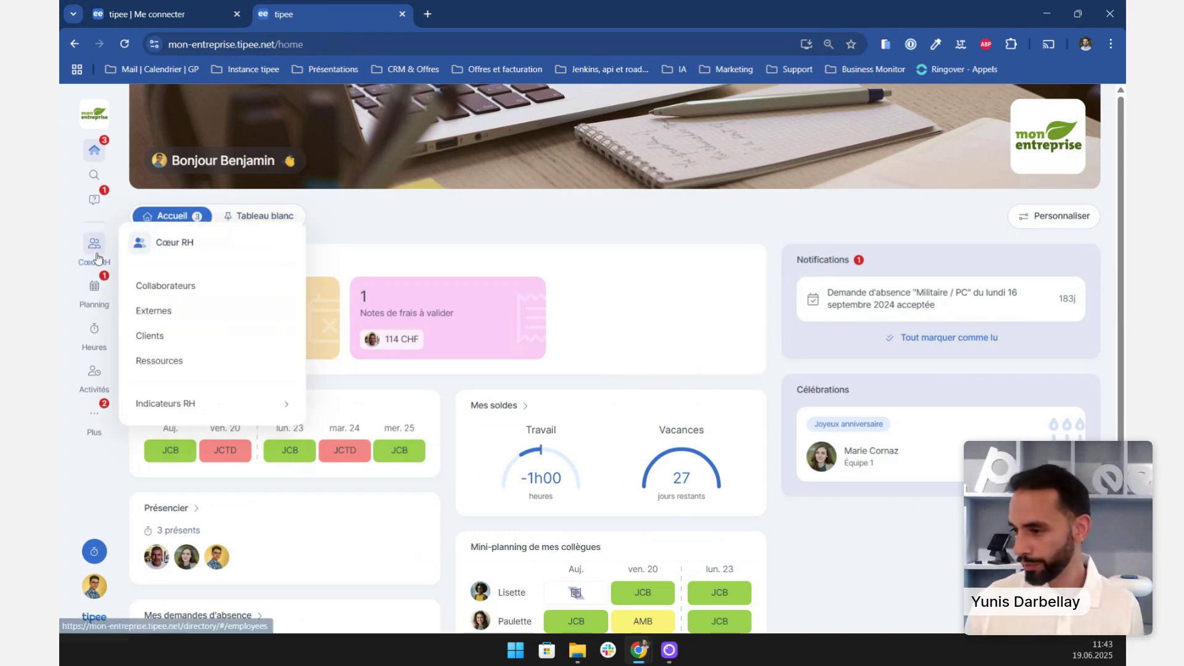
pyautogui.moveTo(103, 388)
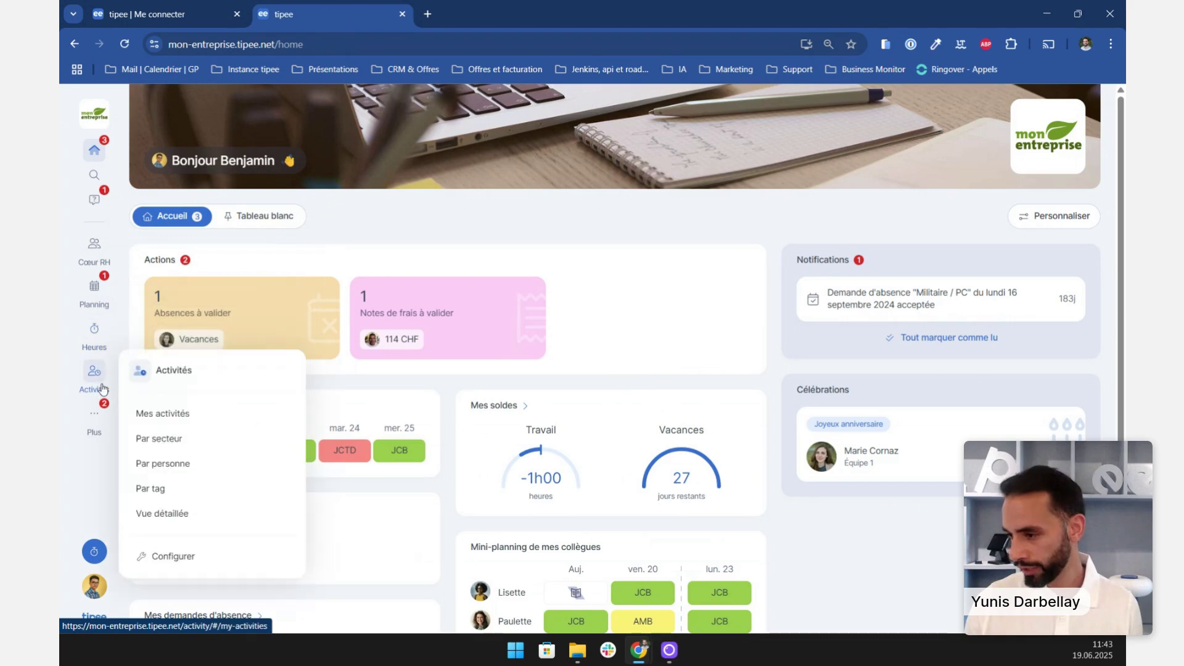
pyautogui.moveTo(96, 420)
pyautogui.moveTo(182, 415)
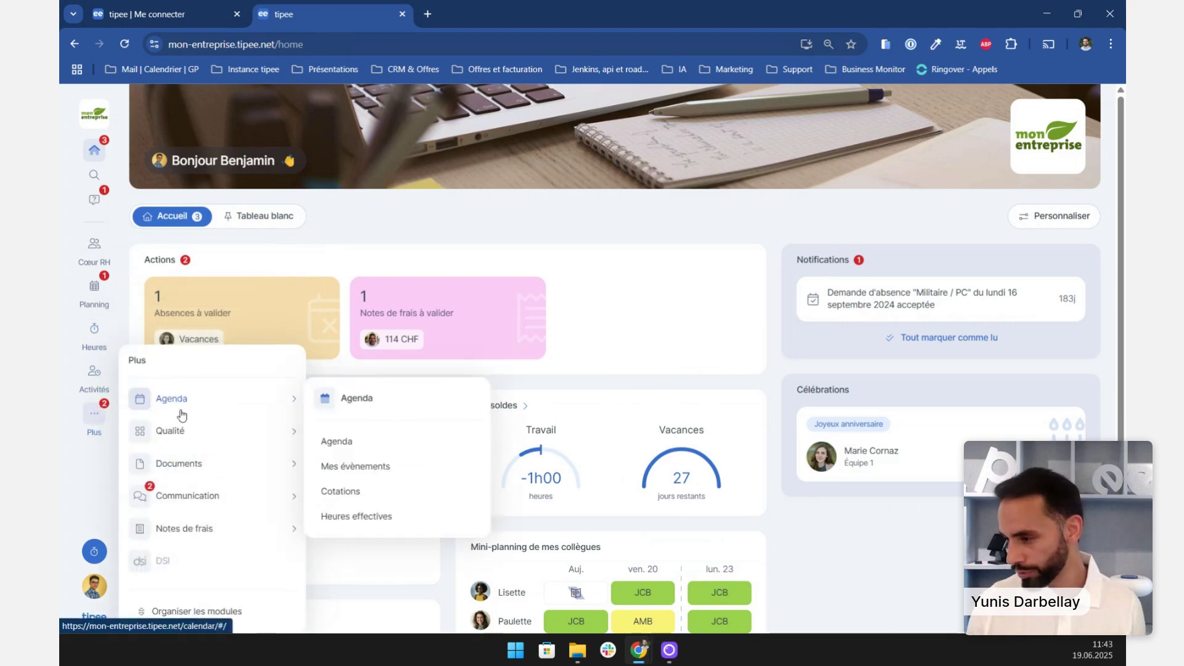
pyautogui.moveTo(185, 528)
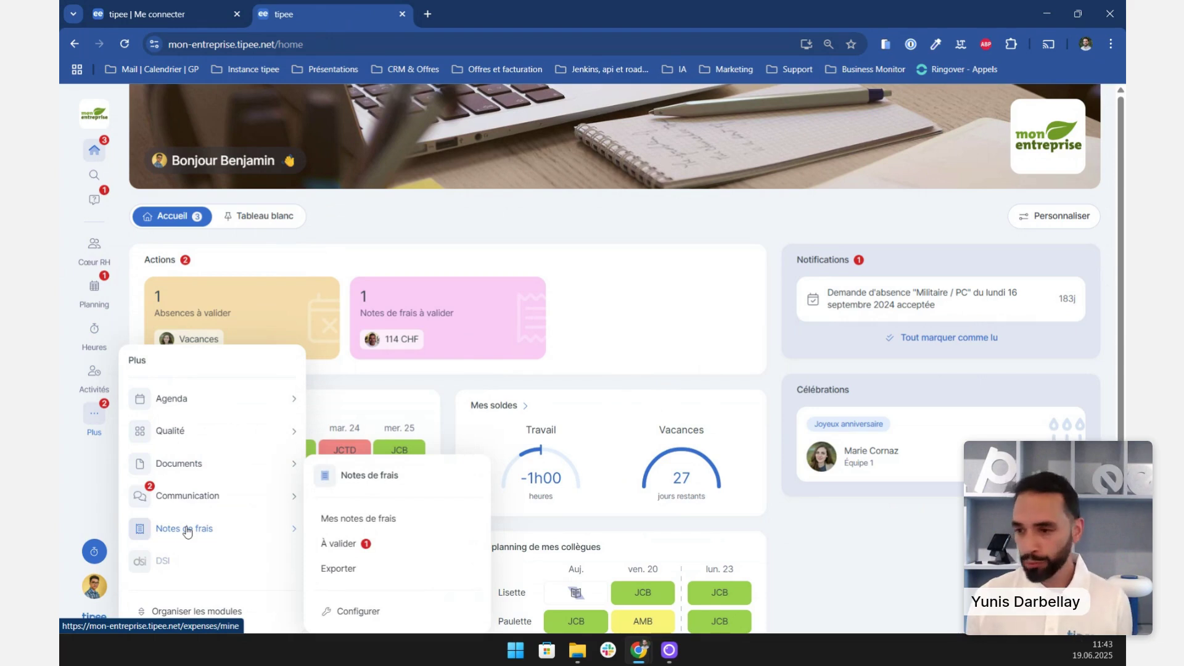
pyautogui.moveTo(177, 470)
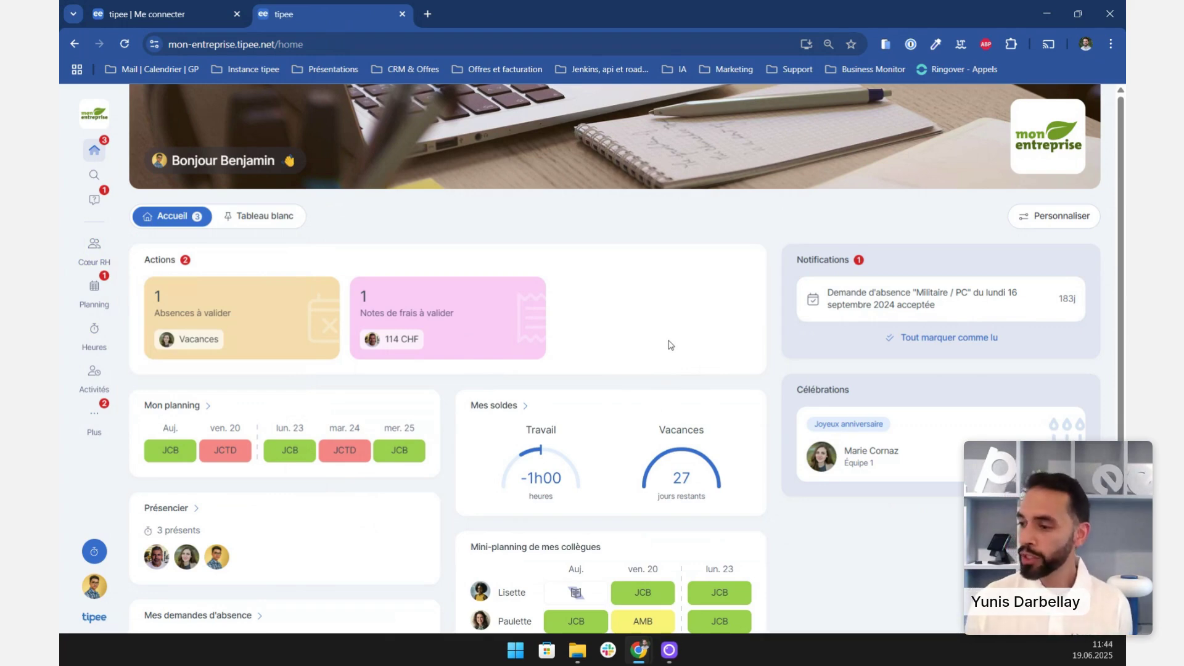
# Step: Review the home dashboard widgets, from pending actions and balances to absence requests, expense notes and celebrations
pyautogui.scroll(-4, 442, 400)
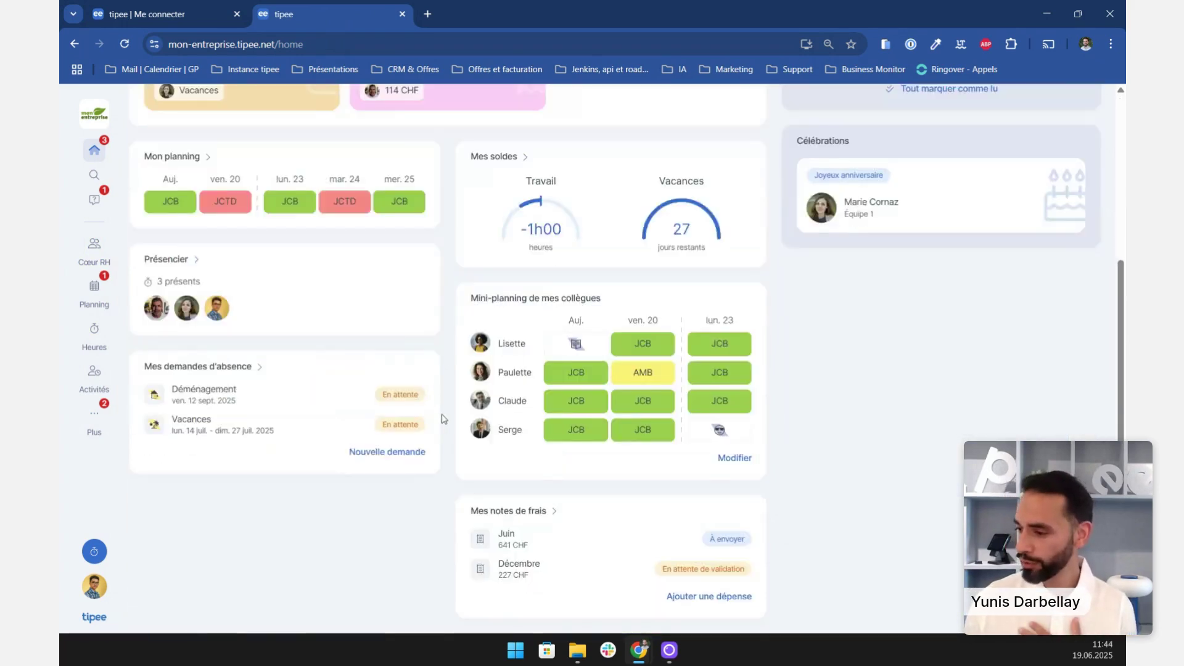
pyautogui.scroll(4, 442, 419)
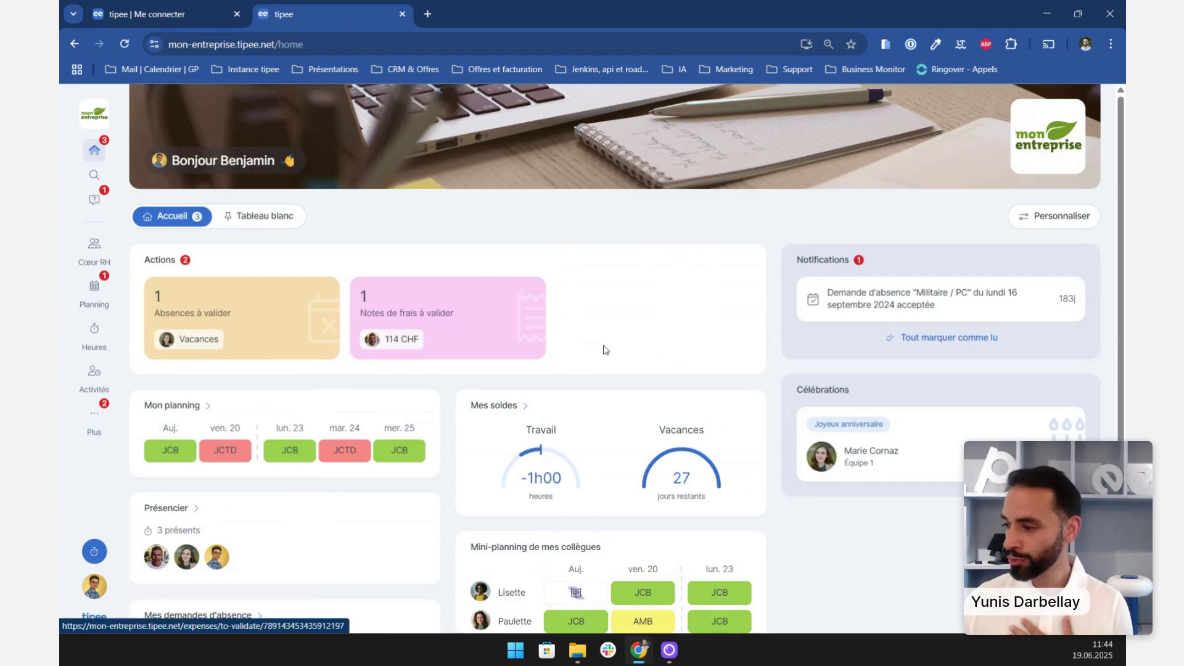
pyautogui.moveTo(892, 457)
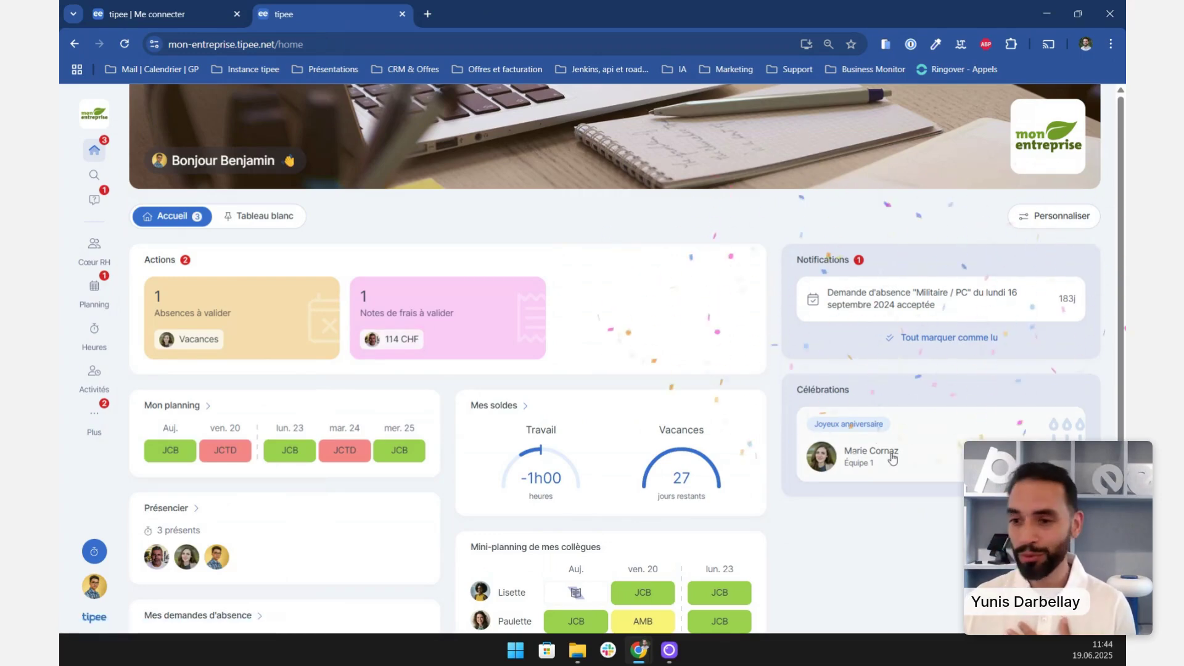
pyautogui.scroll(-2, 550, 432)
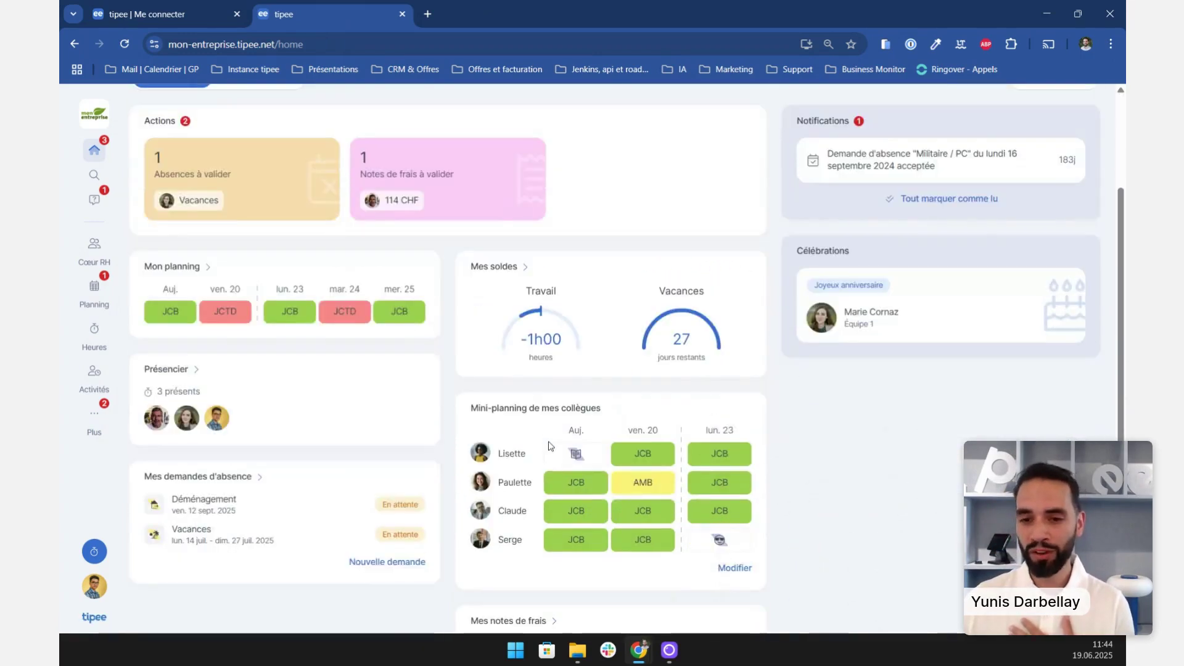
pyautogui.scroll(2, 550, 445)
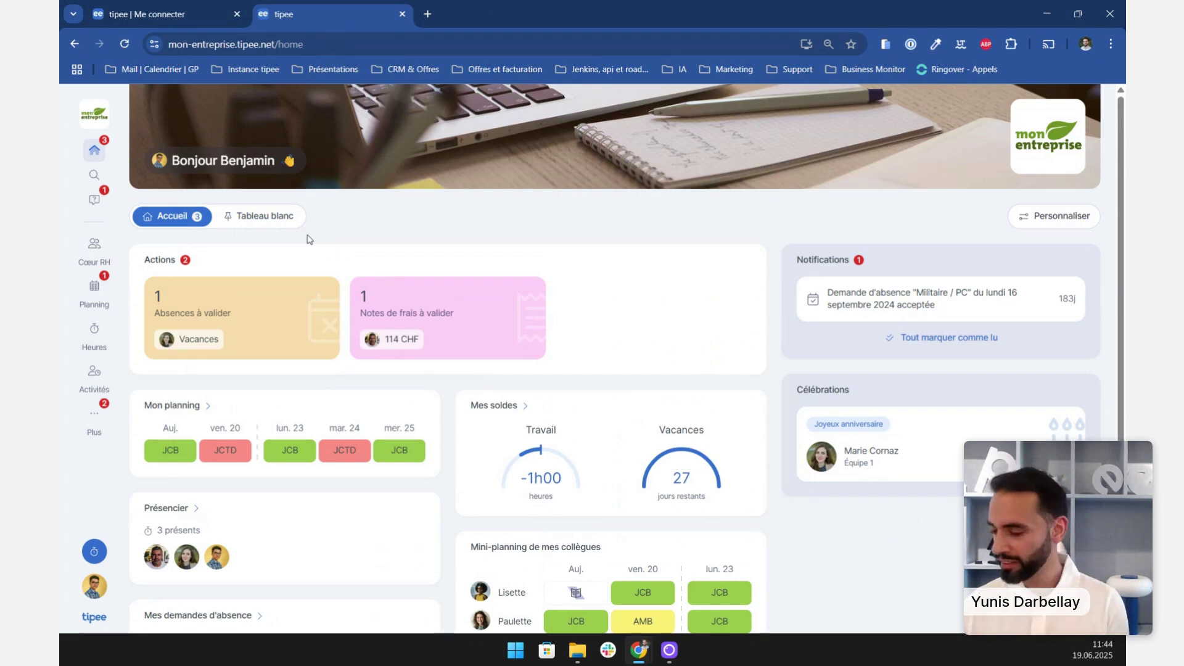
# Step: Look through the posts on the Tableau blanc, then return to the Accueil view
pyautogui.click(278, 222)
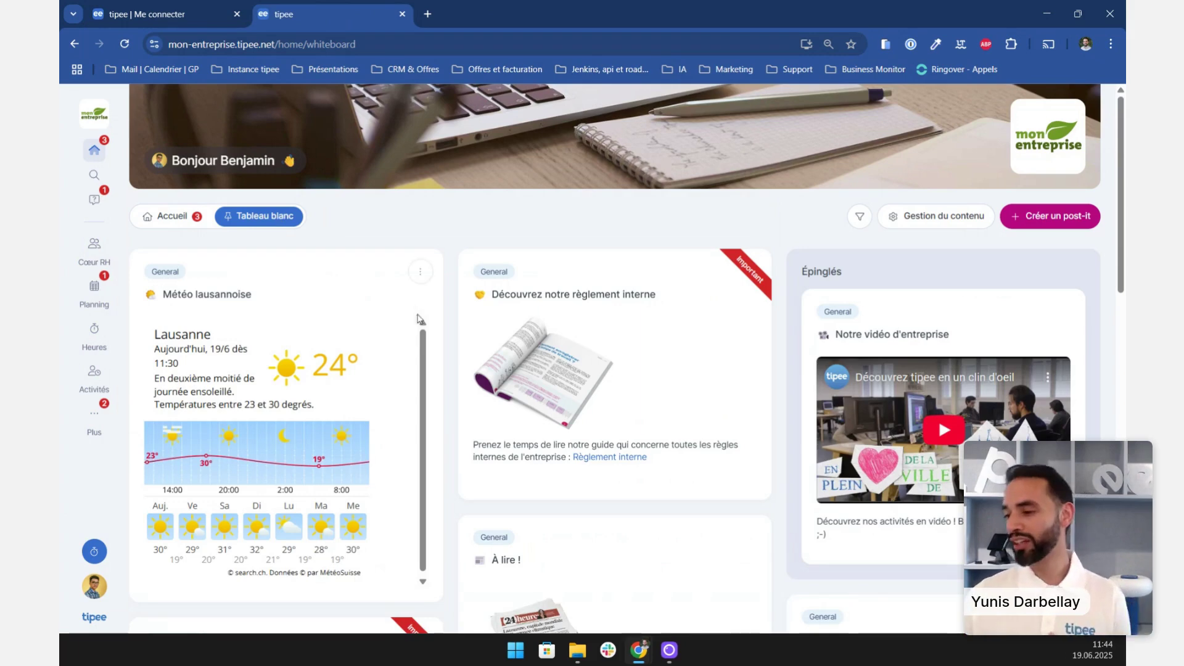
pyautogui.scroll(-1, 428, 435)
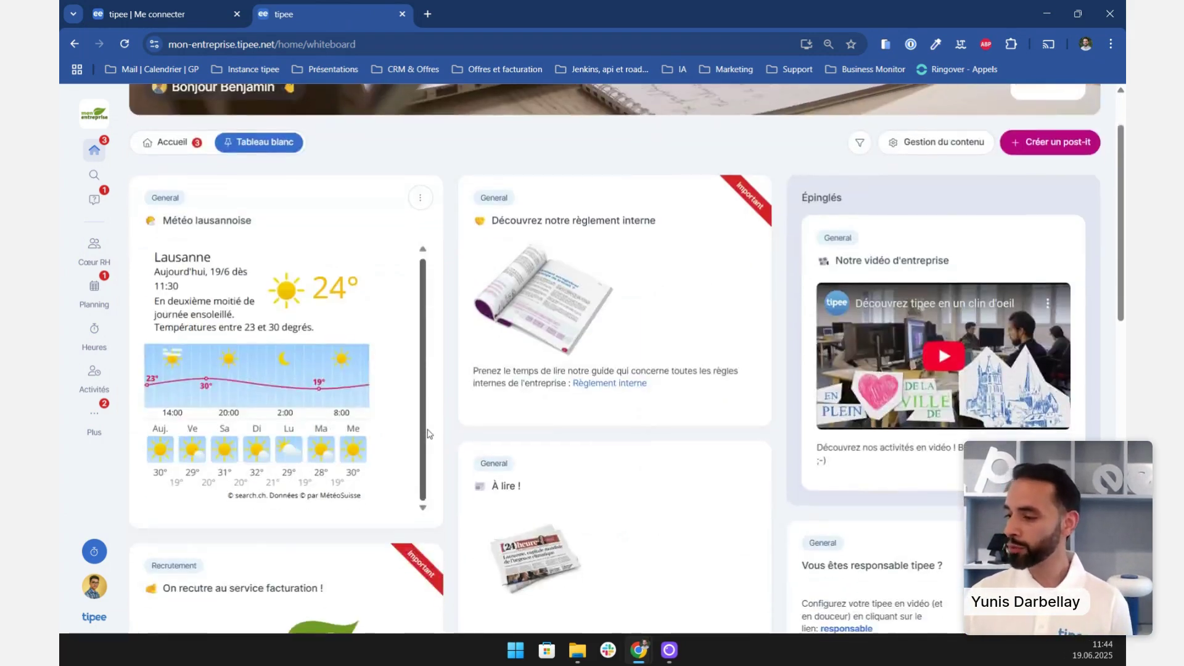
pyautogui.scroll(-5, 428, 435)
pyautogui.scroll(6, 429, 432)
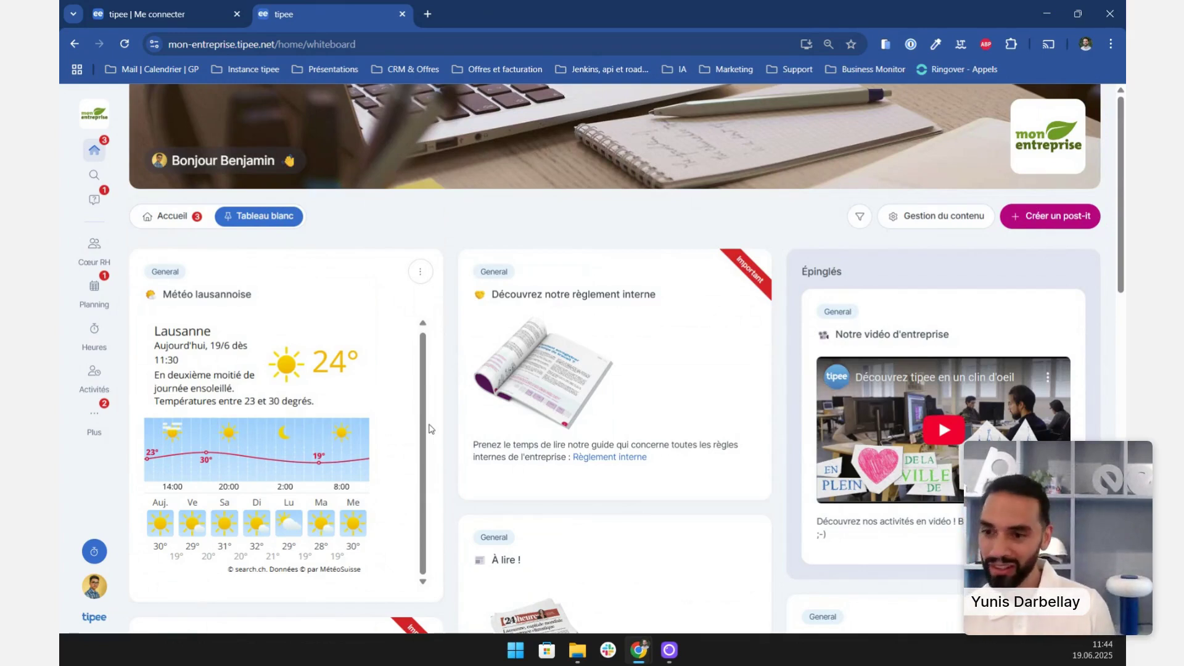
pyautogui.click(188, 217)
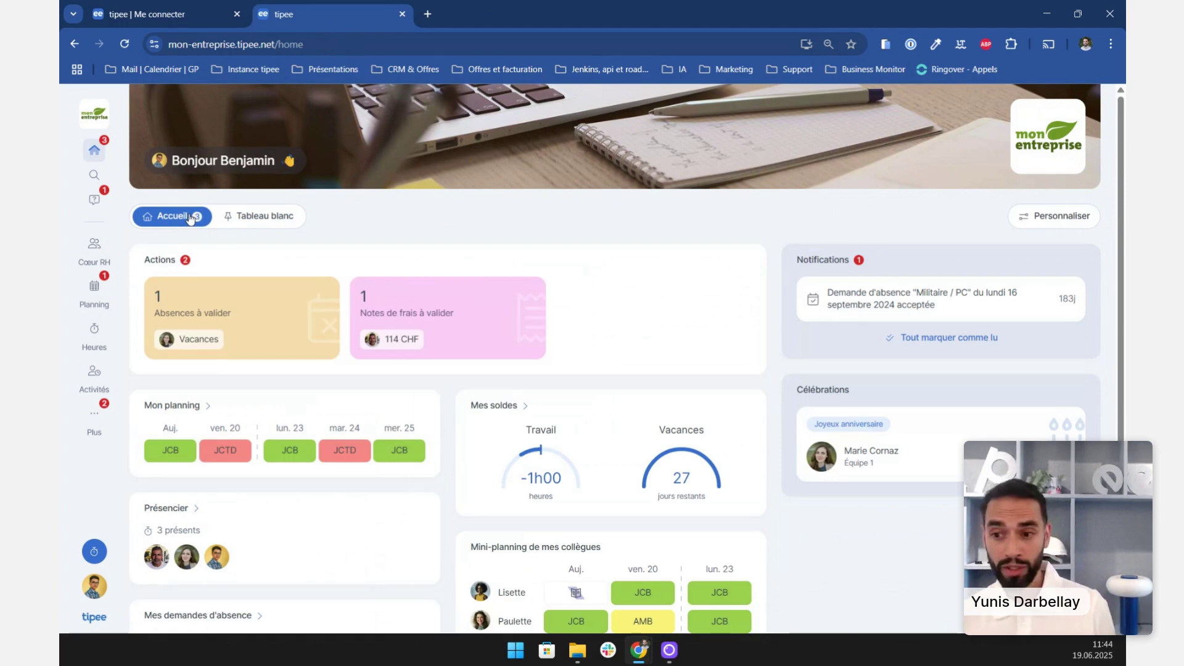
# Step: Open the Cœur RH employee directory and examine the sites and teams offered for filtering, keeping Équipe 1
pyautogui.click(92, 248)
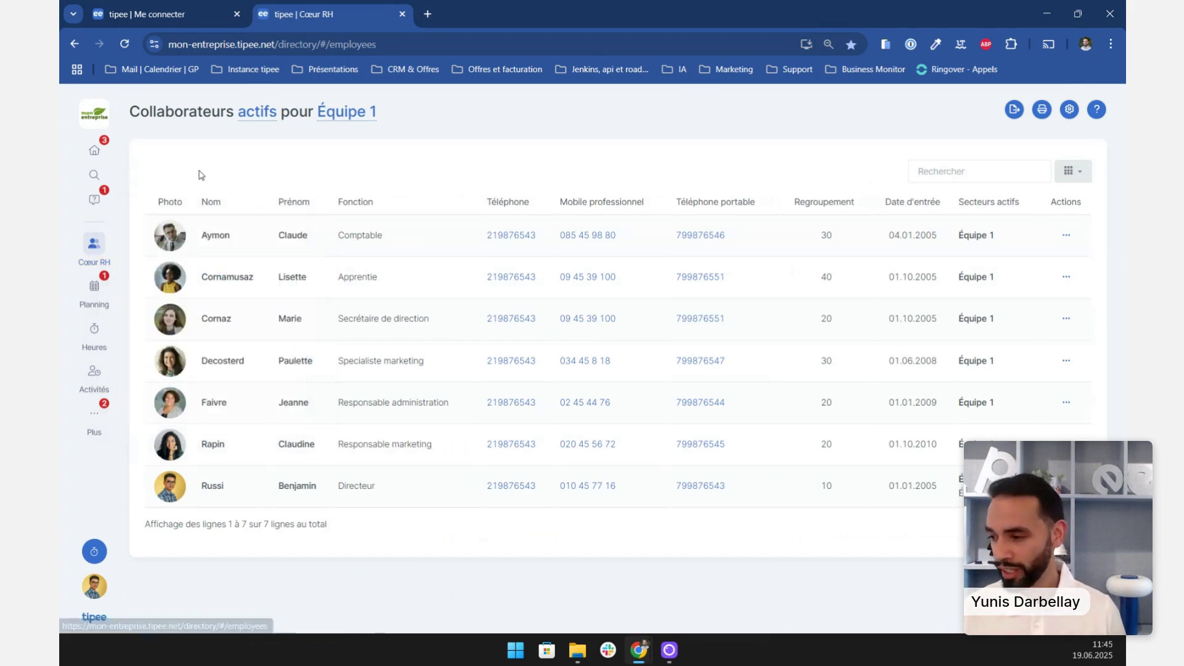
pyautogui.click(332, 113)
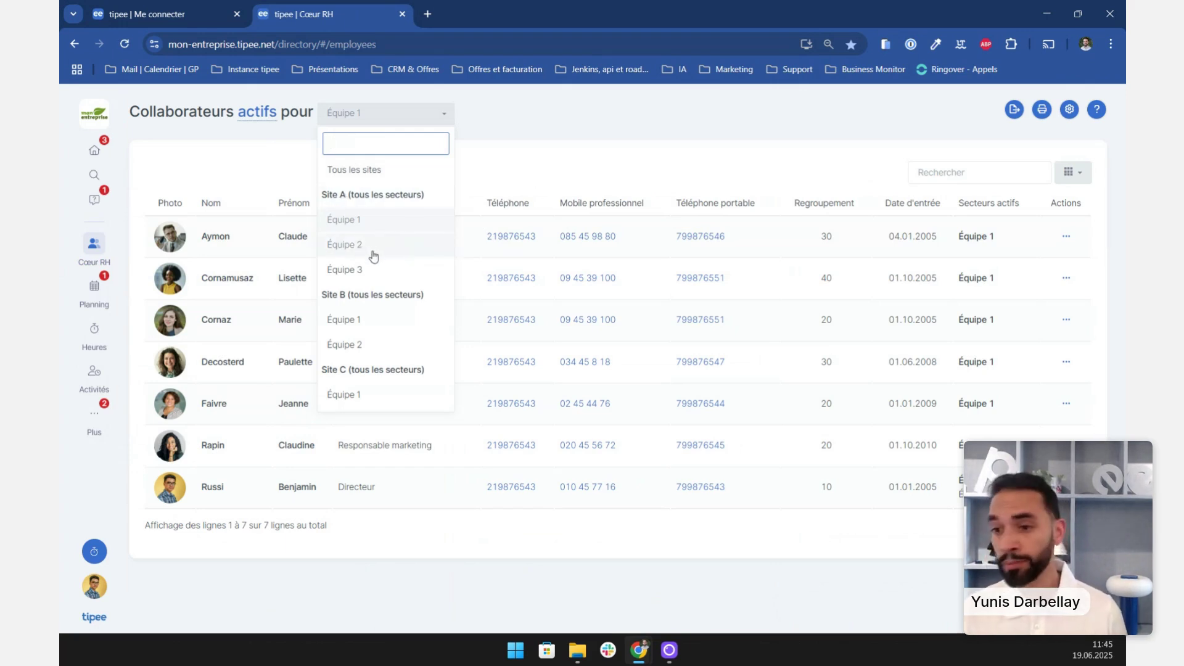
pyautogui.click(638, 143)
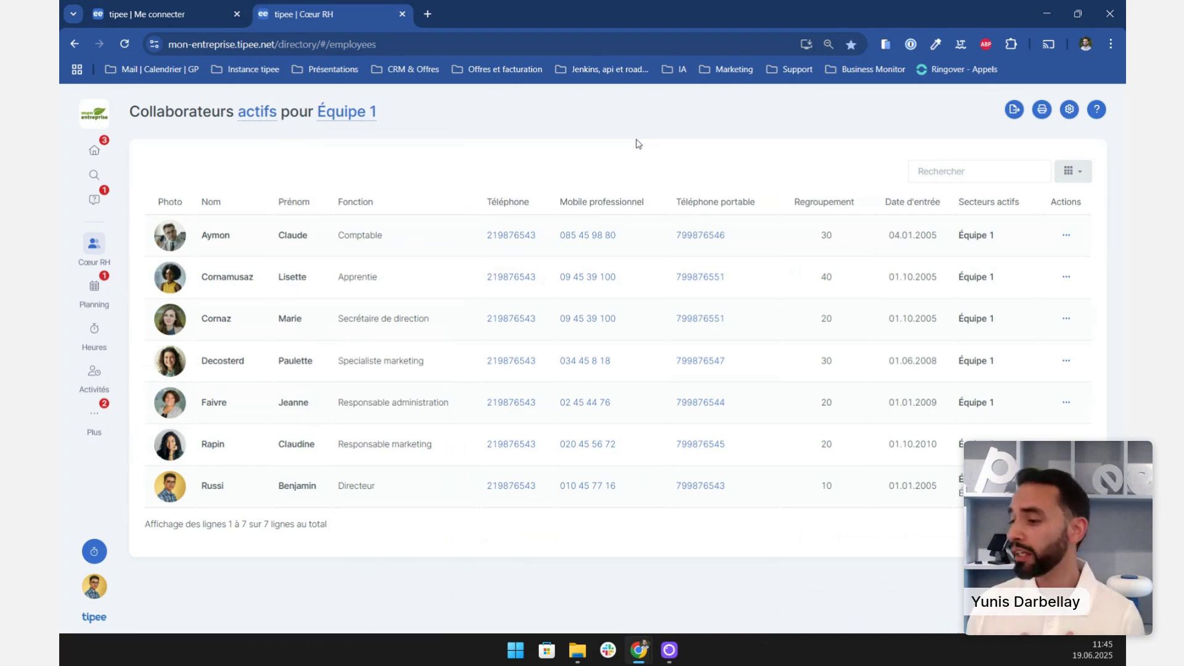
# Step: Open the director's employee record and examine the sectors, activity rates and vacation entitlement in the contracts
pyautogui.click(164, 500)
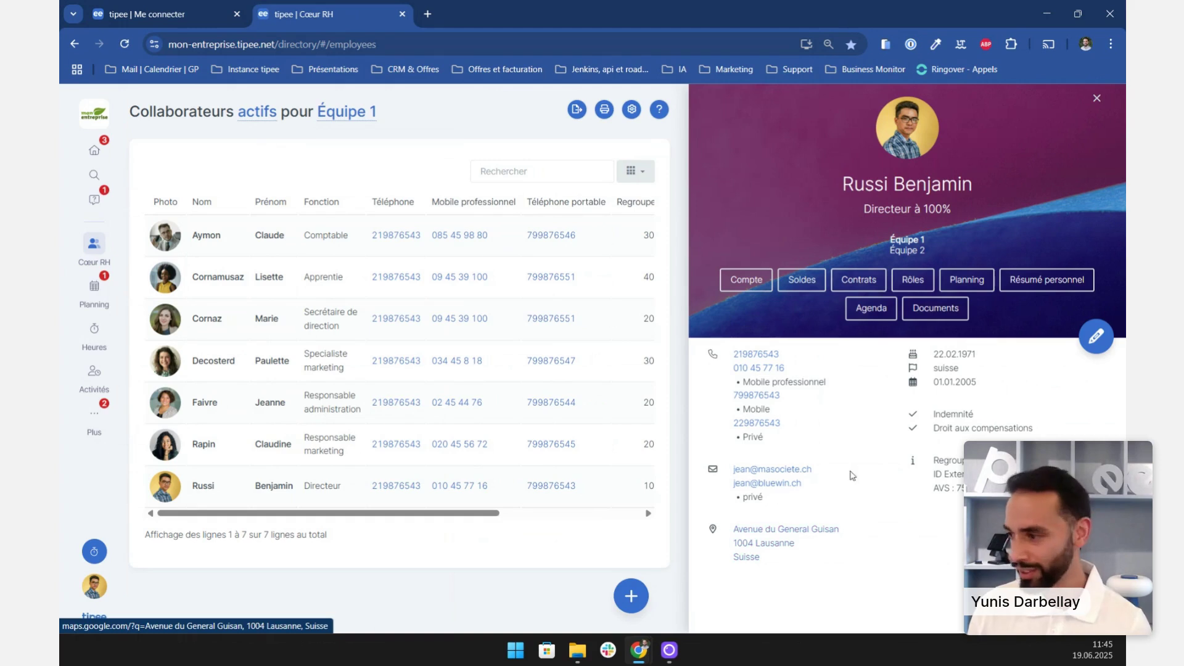
pyautogui.click(858, 281)
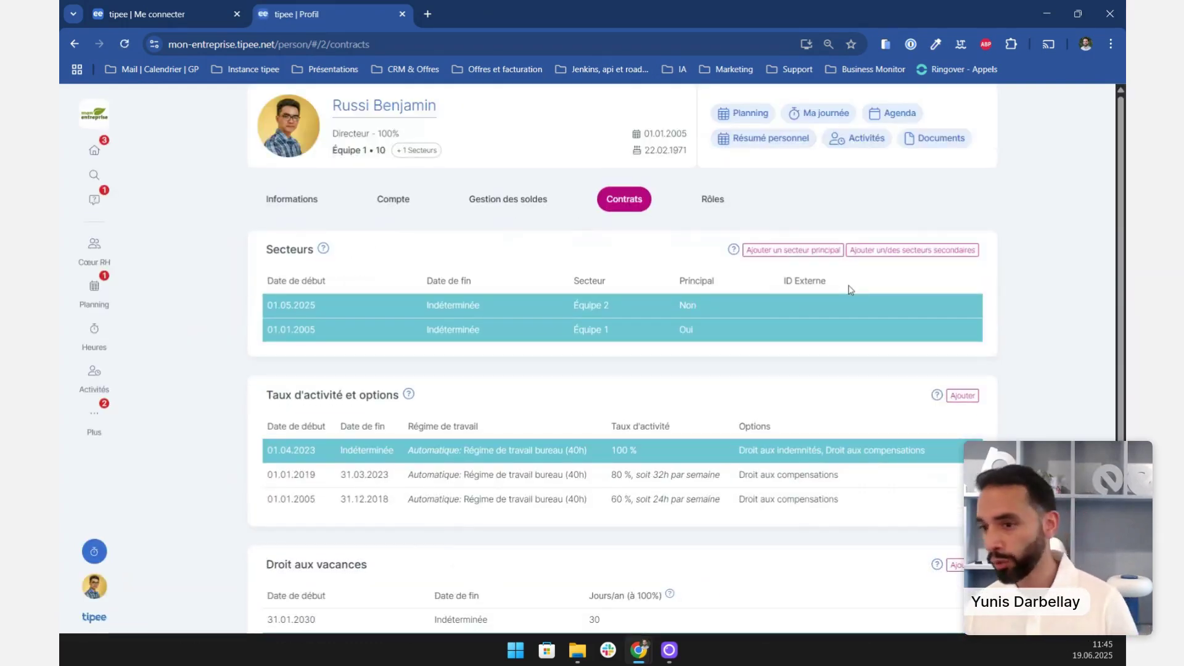
pyautogui.scroll(-1, 576, 510)
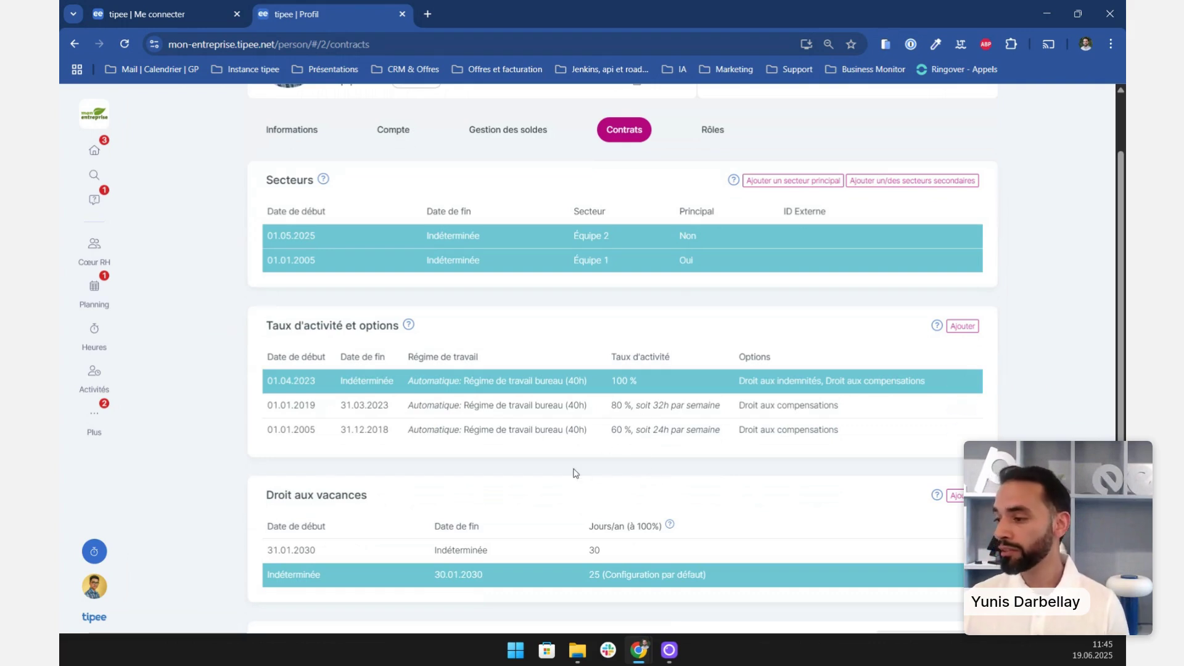
# Step: Check today's time clock summary and the details of the vacation balance, then close the summary
pyautogui.click(94, 551)
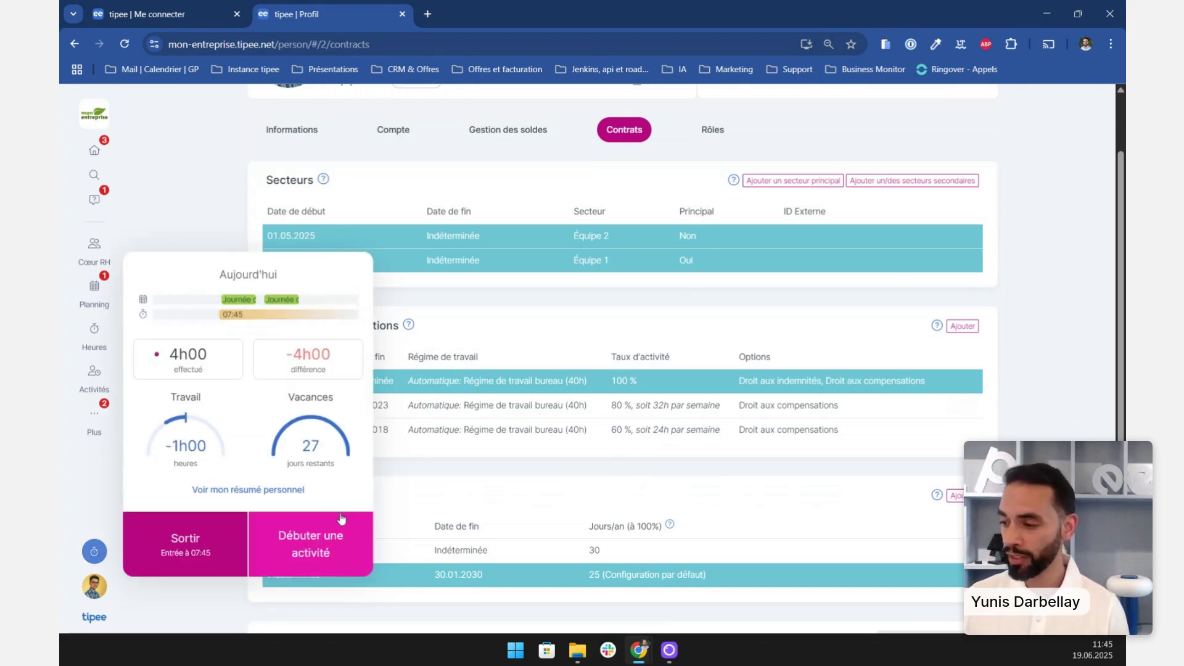
pyautogui.moveTo(308, 426)
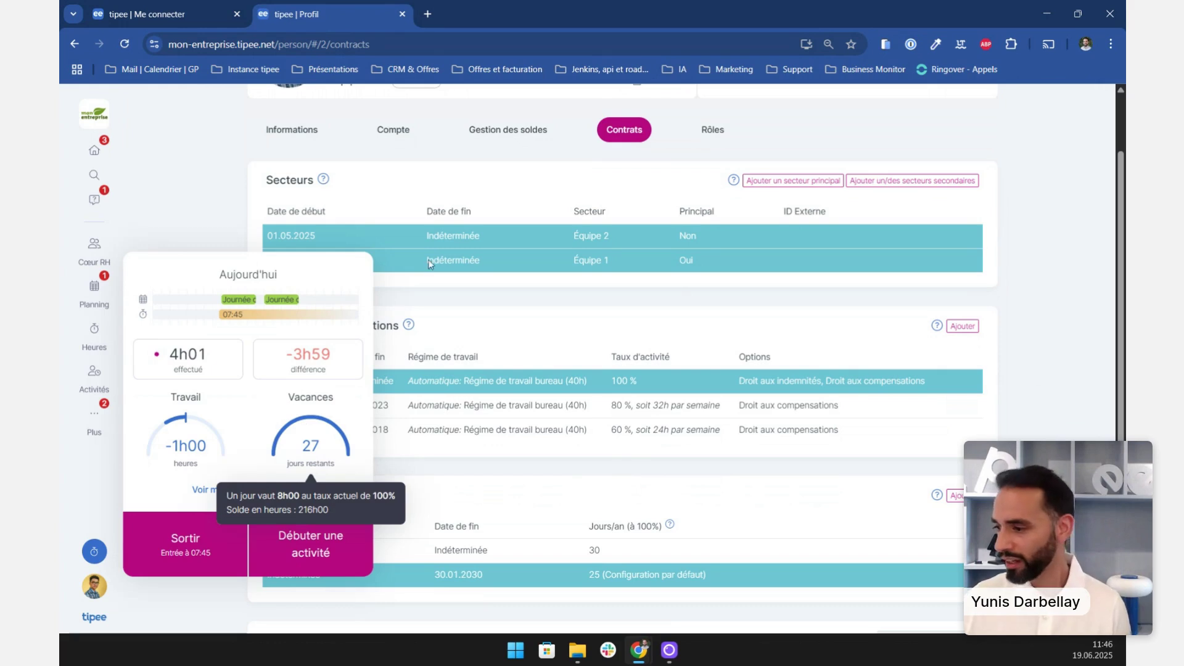
pyautogui.click(516, 327)
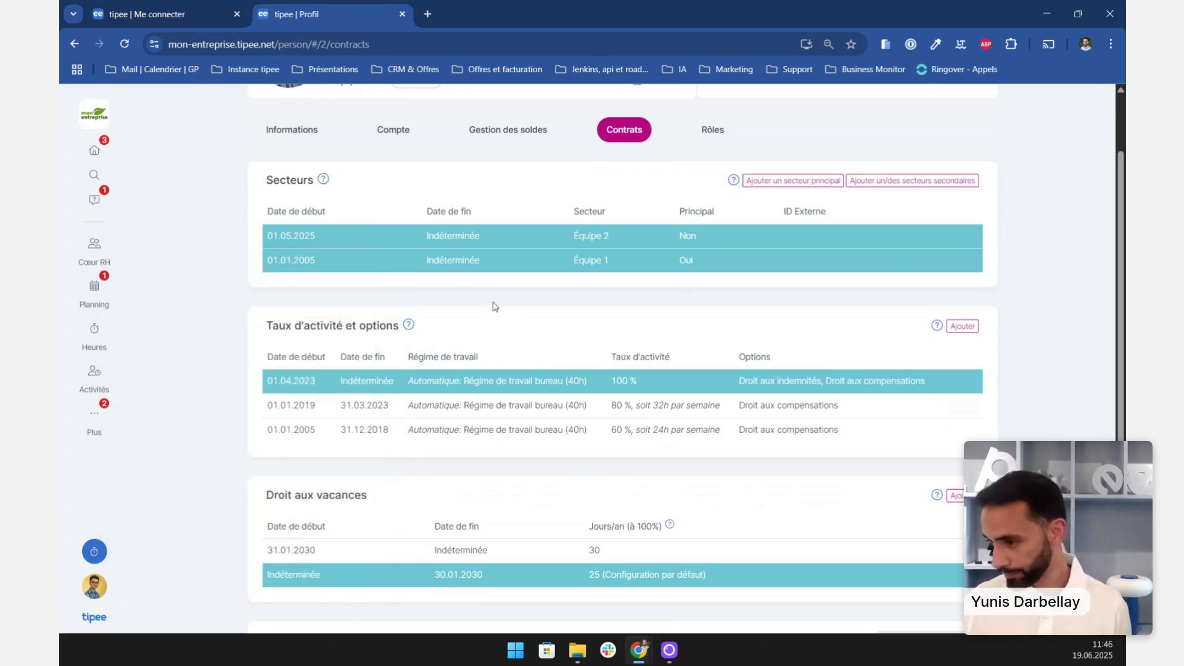
# Step: Check the options for recording hours, then open the team's Planning page
pyautogui.moveTo(95, 333)
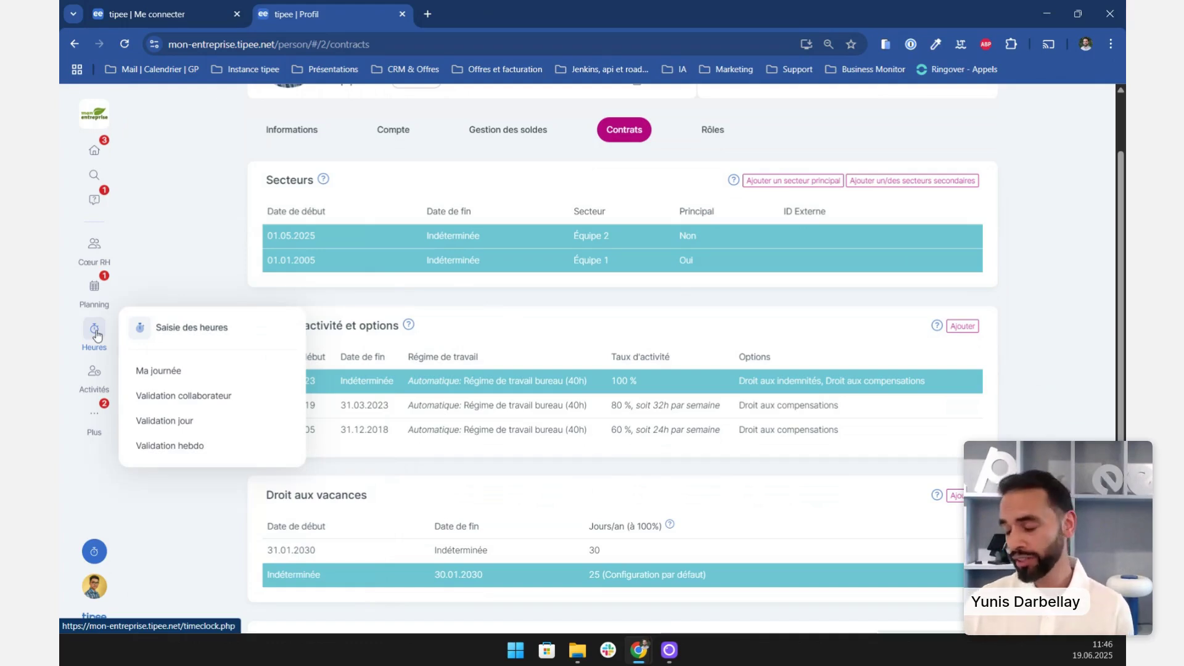
pyautogui.click(91, 291)
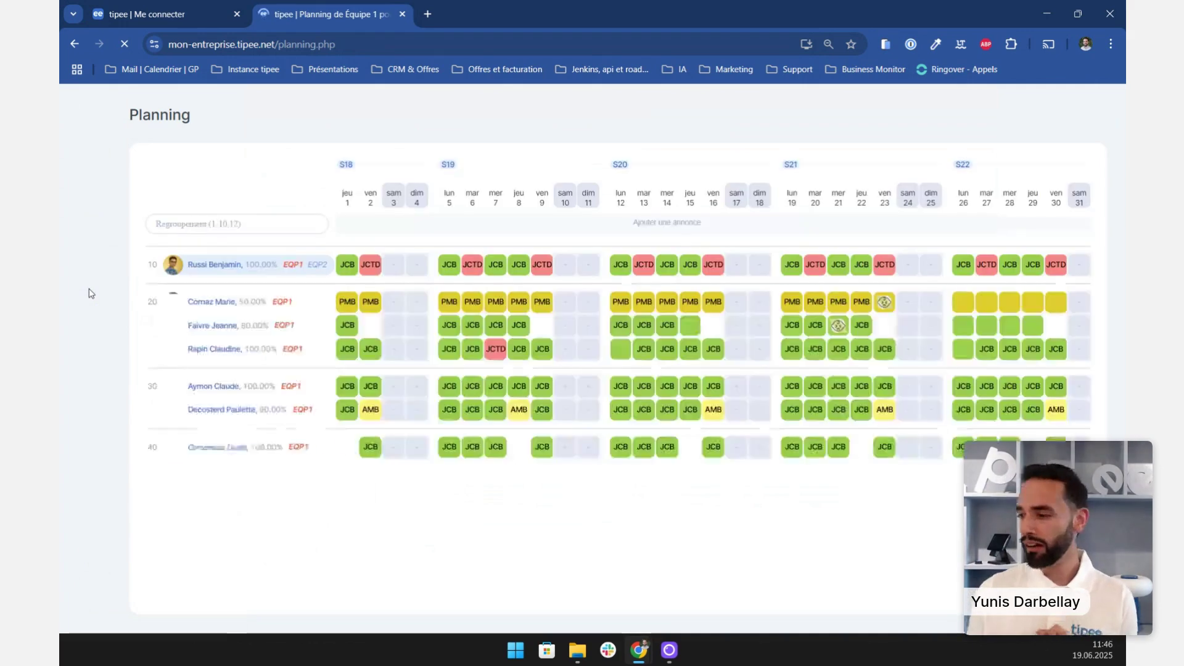
# Step: Examine Équipe 1's May planning with its shifts and absences, and open the team's list of work schedules
pyautogui.moveTo(91, 294)
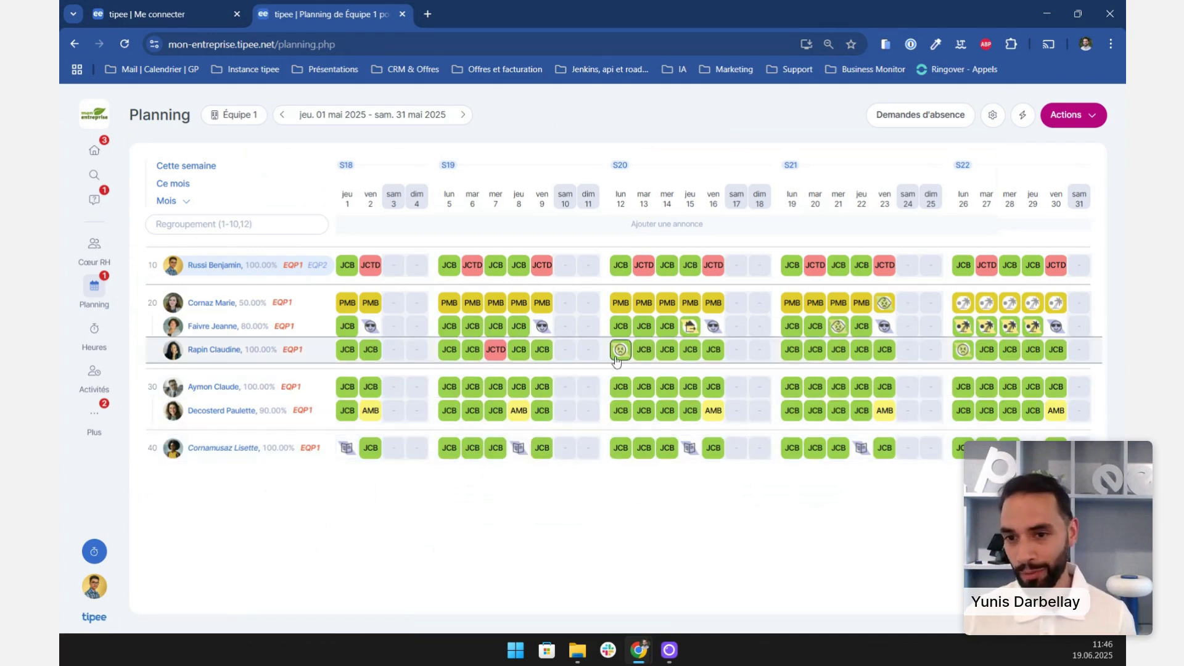
pyautogui.moveTo(622, 352)
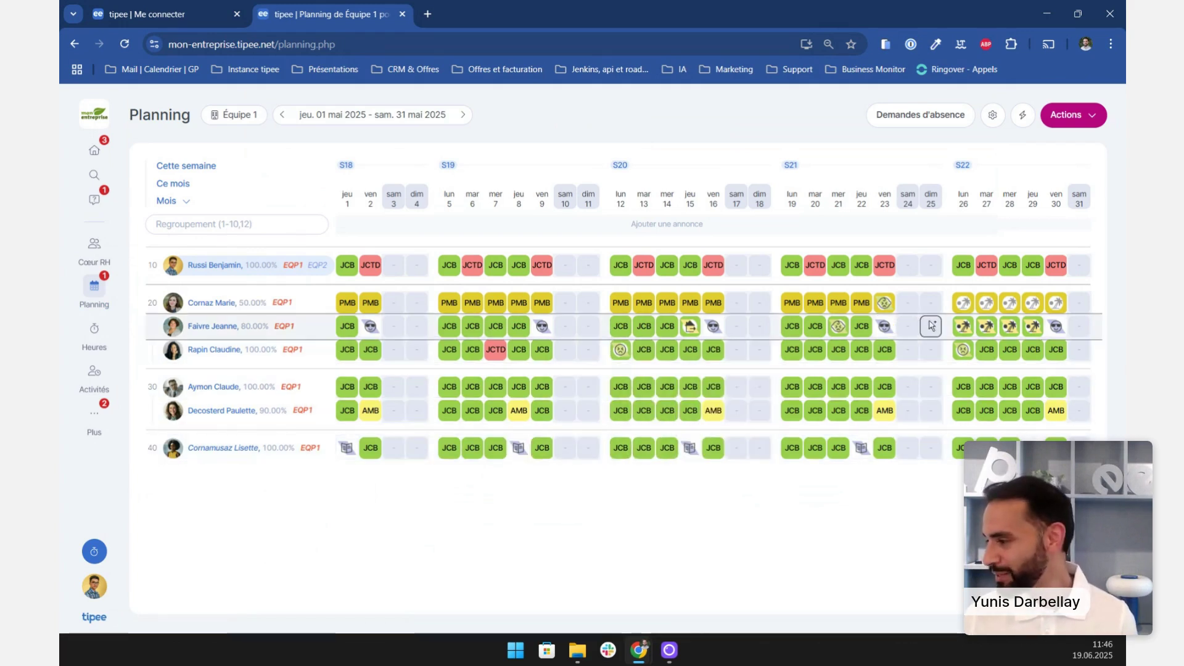
pyautogui.moveTo(963, 328)
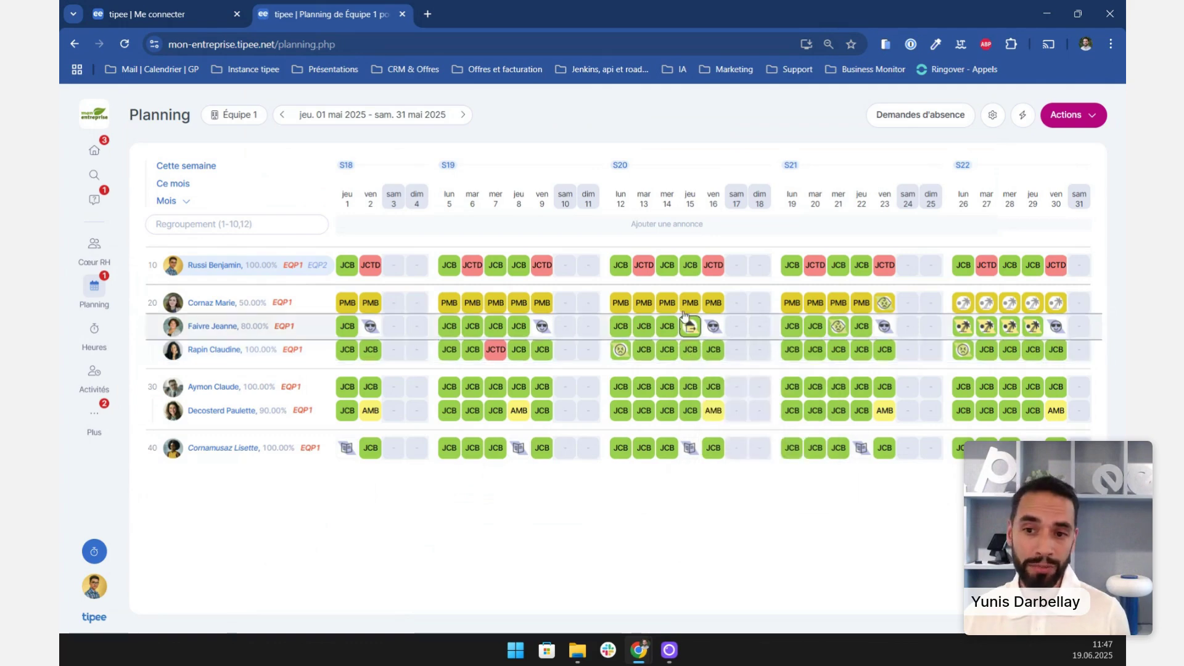
pyautogui.click(1060, 124)
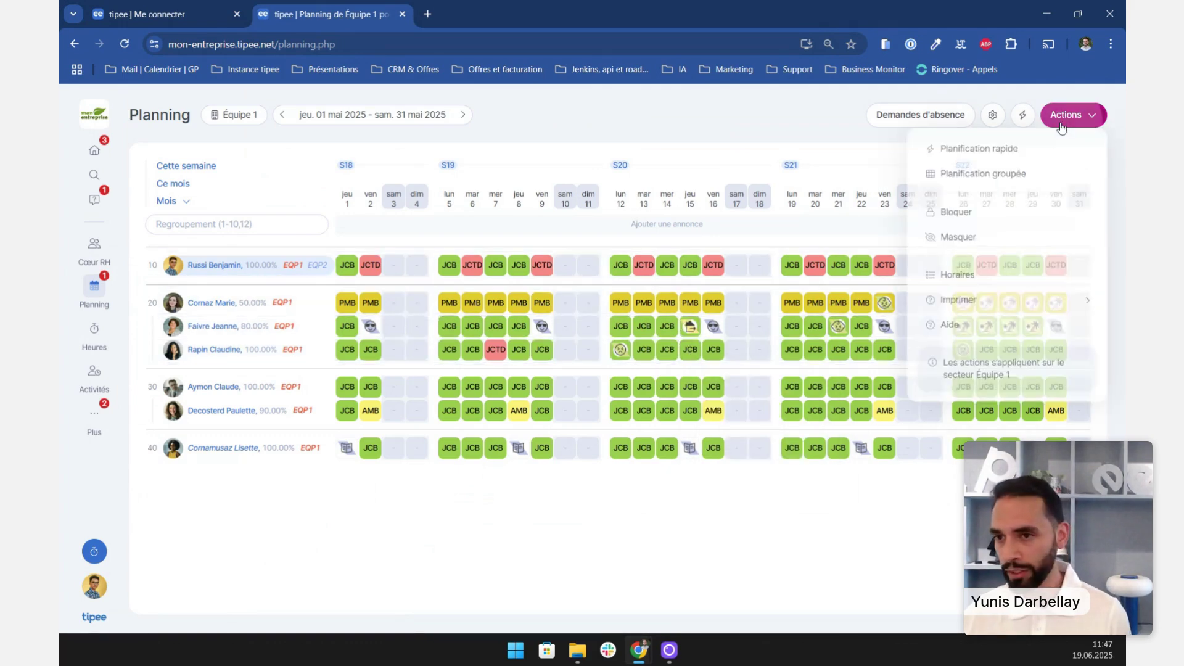
pyautogui.click(972, 275)
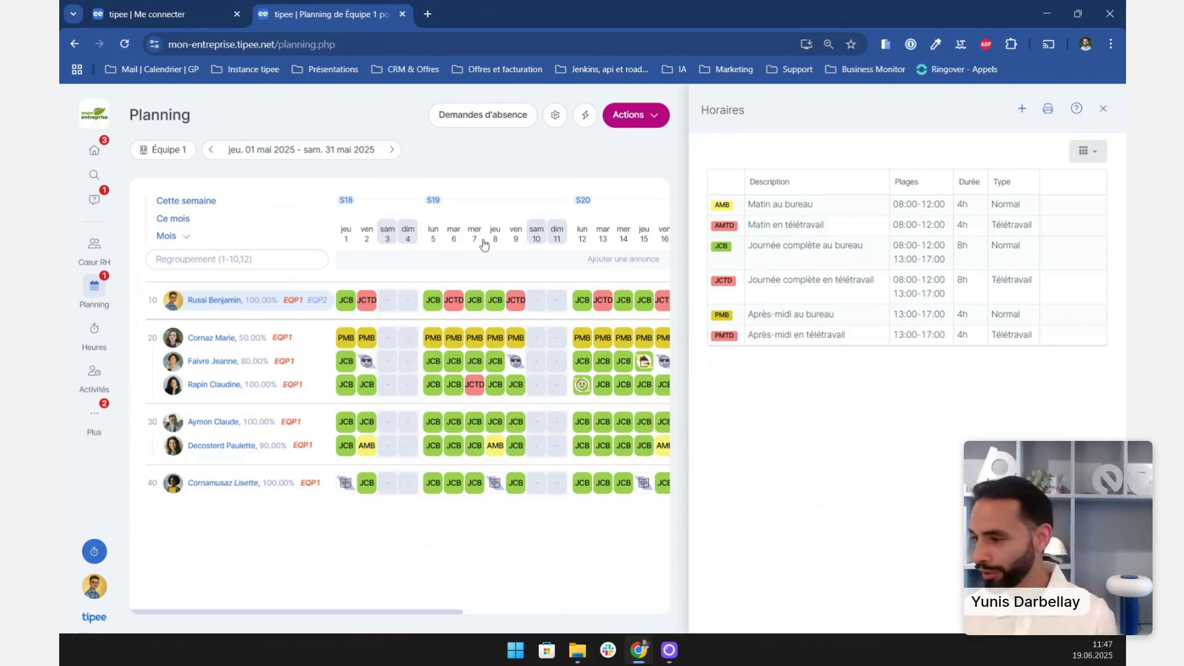
# Step: Switch the planning to Équipe 2 of Site A and open that team's list of work schedules
pyautogui.click(179, 148)
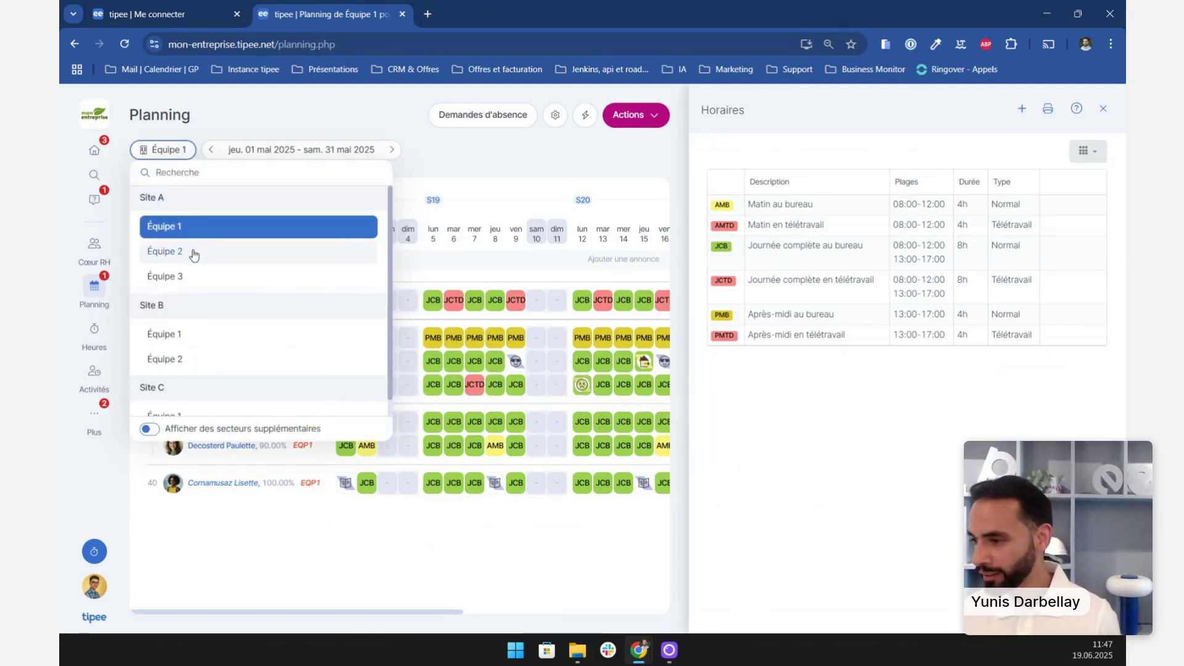
pyautogui.click(195, 255)
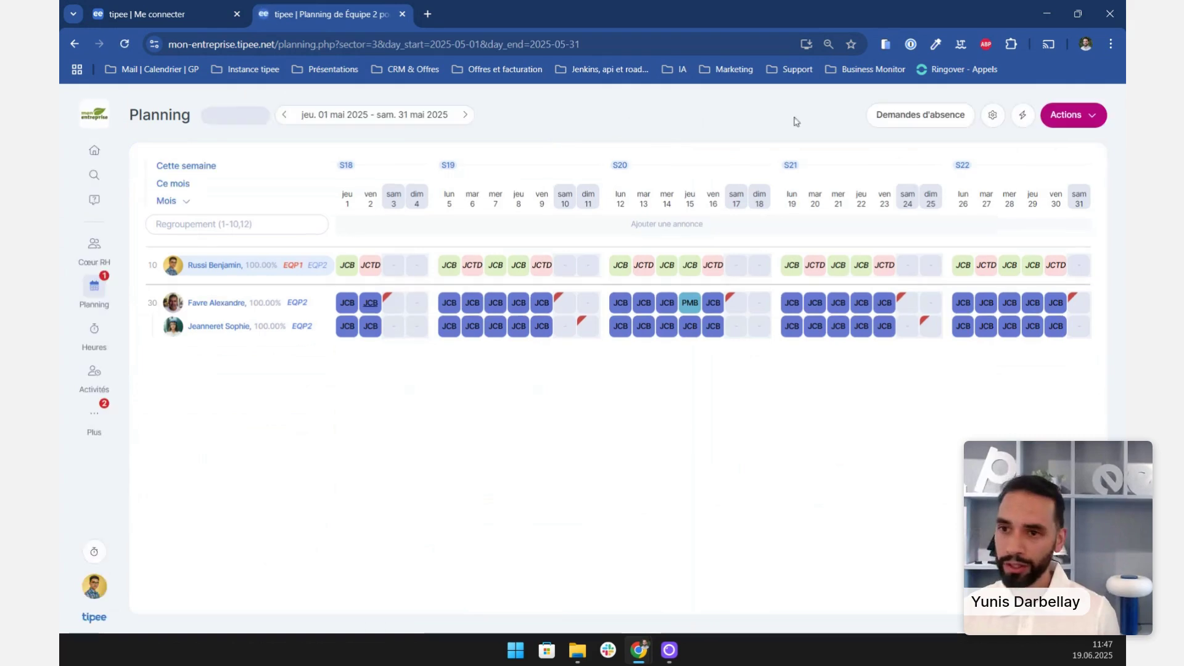
pyautogui.click(1072, 115)
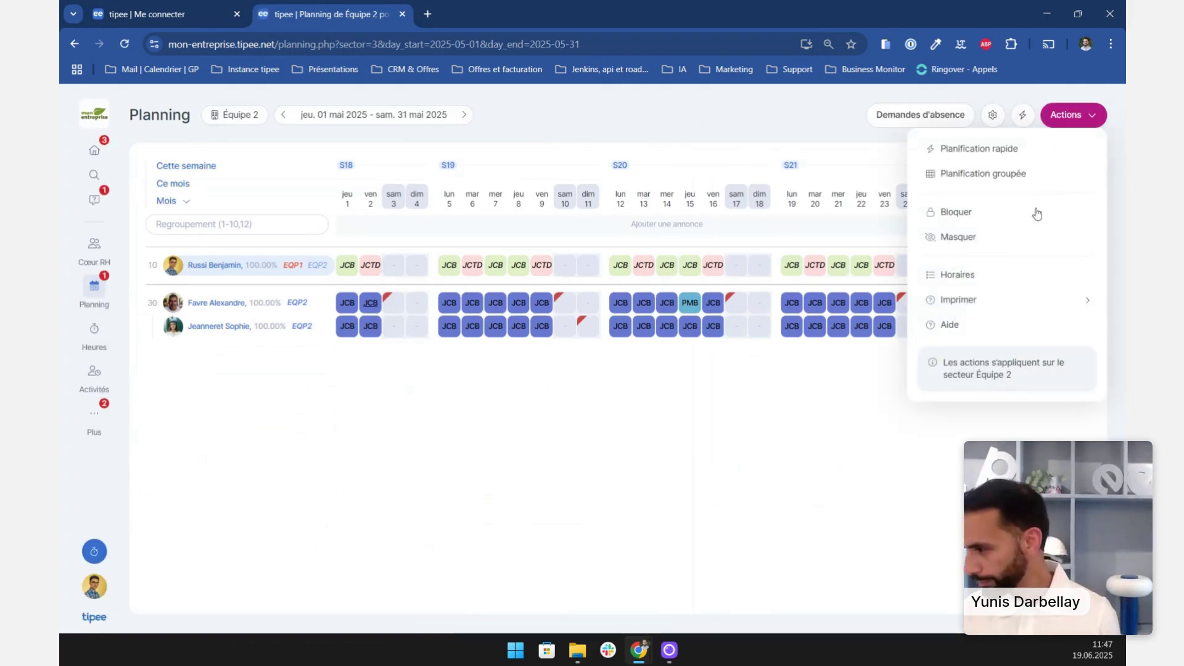
pyautogui.click(957, 275)
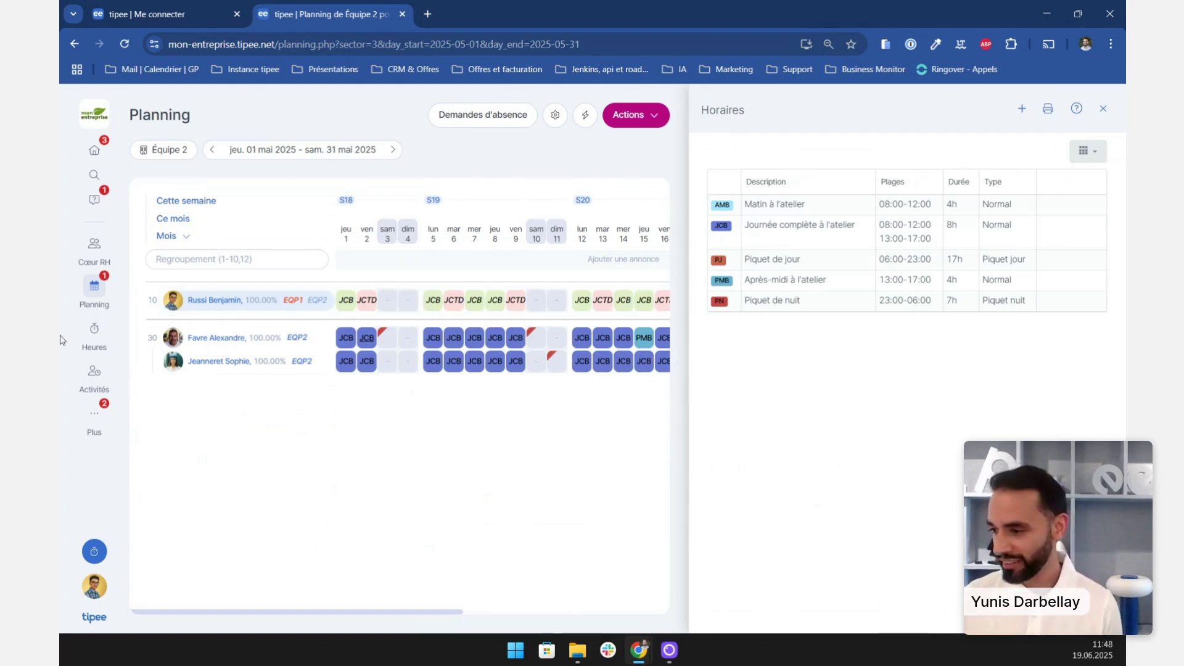
# Step: Open today's hours entry and its time clock summary, and clock out from the portal's mobile view
pyautogui.click(99, 343)
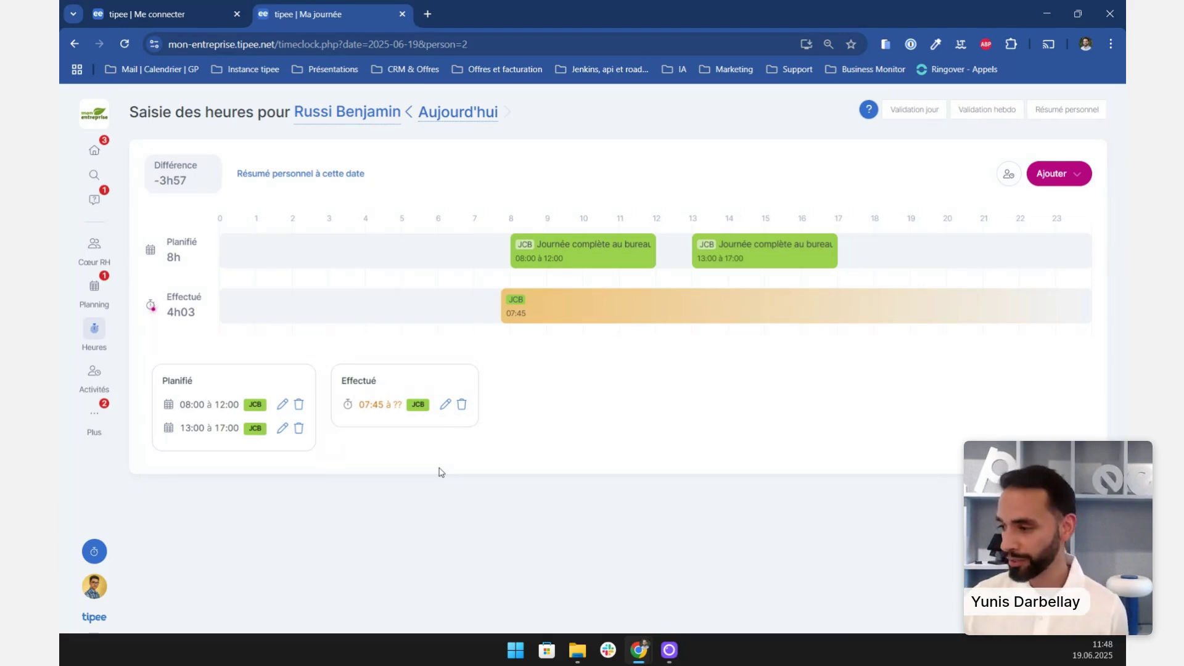
pyautogui.click(94, 551)
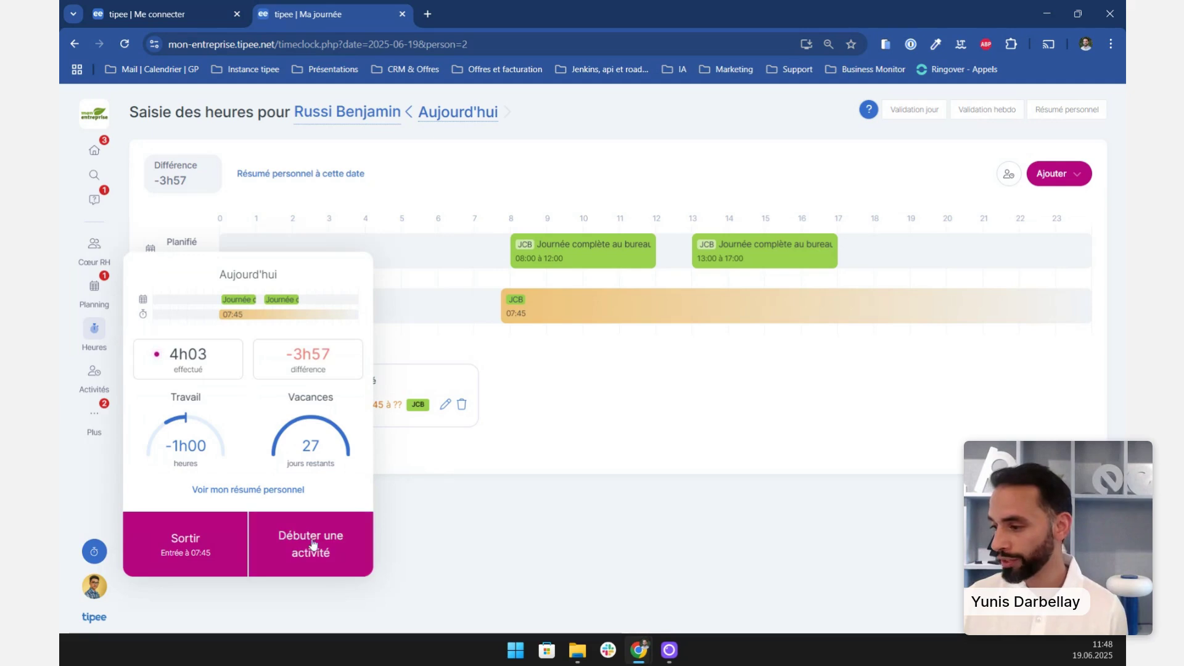
pyautogui.click(180, 19)
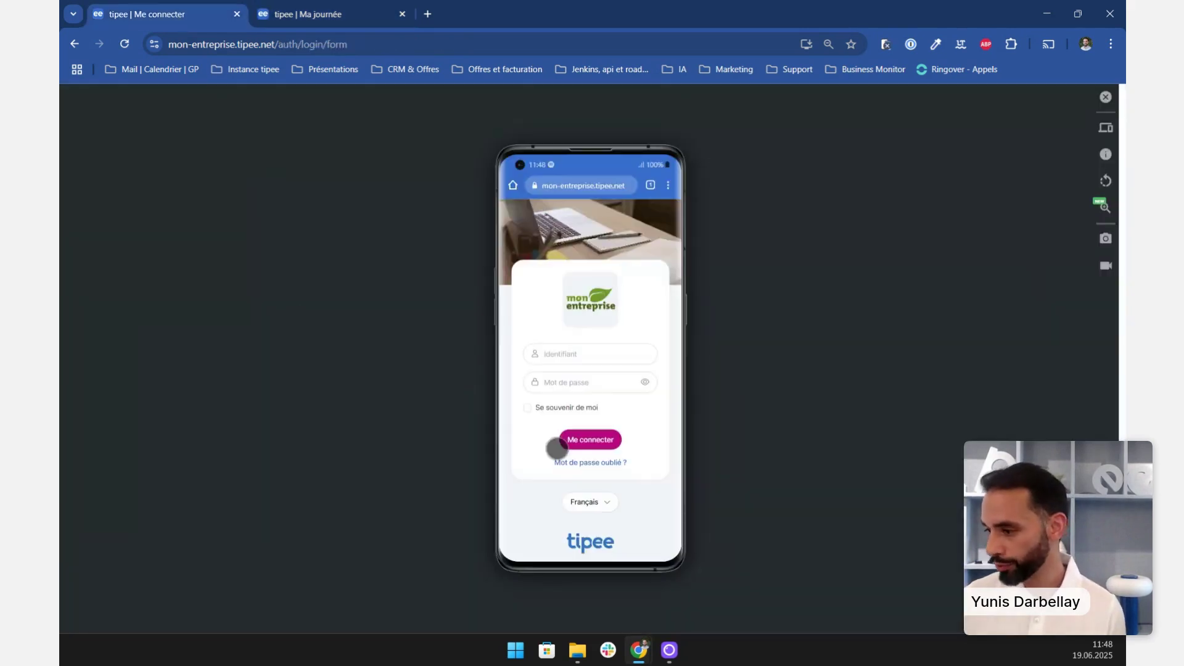
pyautogui.click(125, 44)
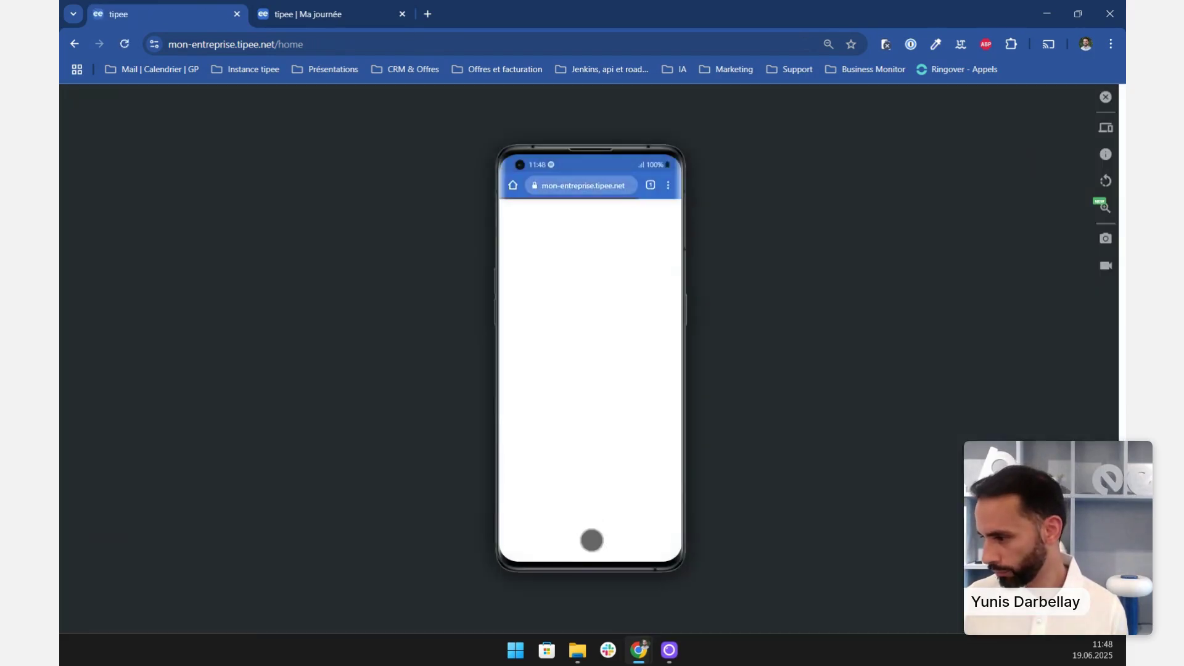
pyautogui.click(592, 544)
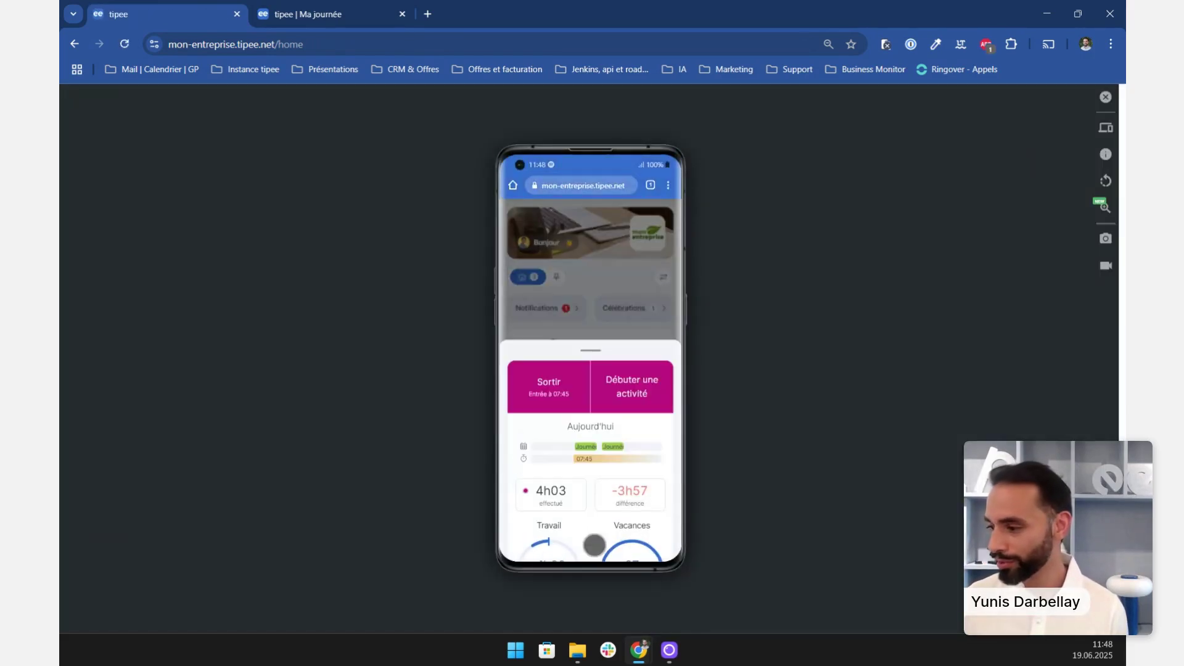
pyautogui.click(539, 398)
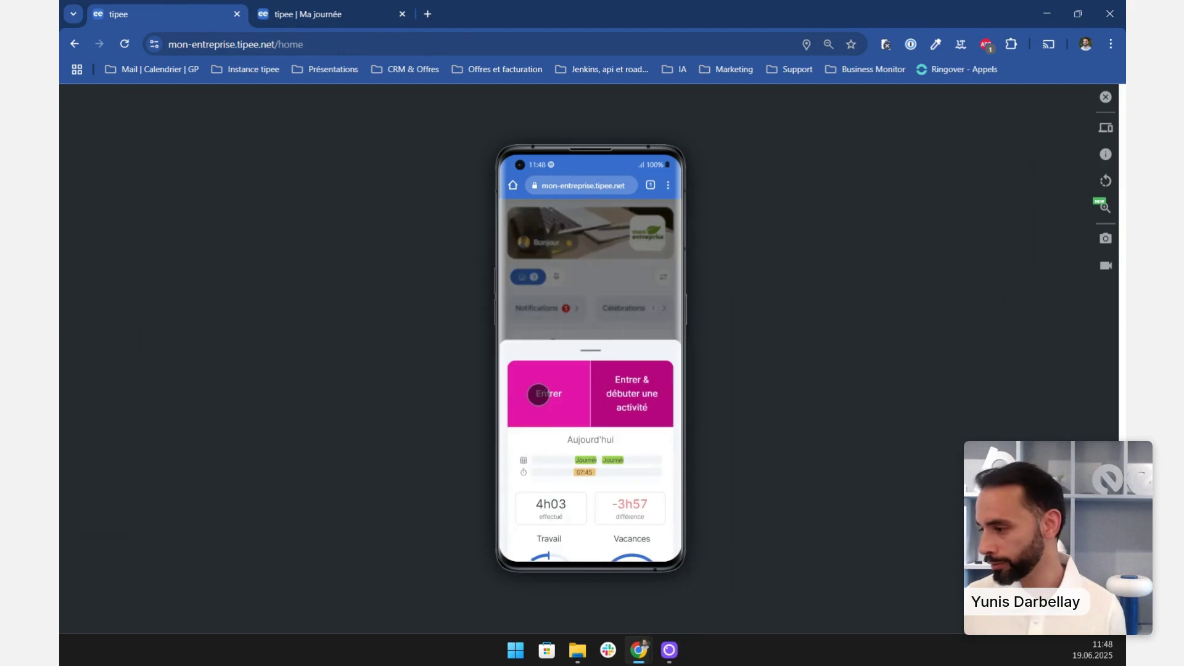
# Step: Return to the desktop hours entry and check today's worked hours and the difference from the planned time
pyautogui.click(303, 16)
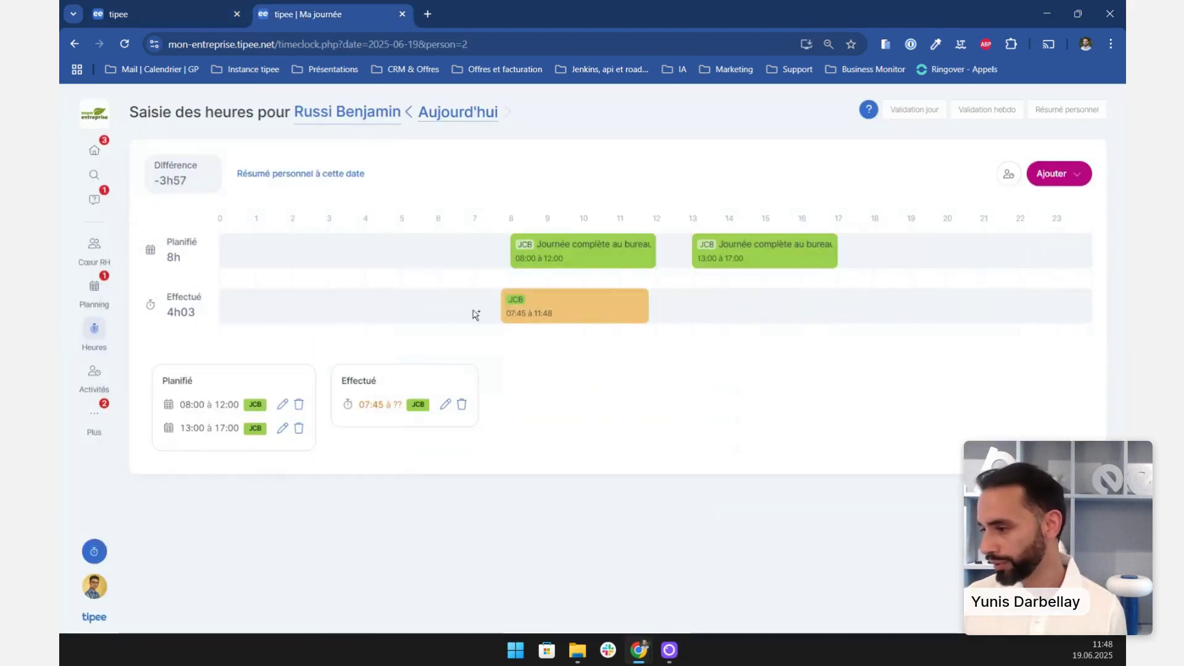
pyautogui.moveTo(164, 311); pyautogui.dragTo(220, 326)
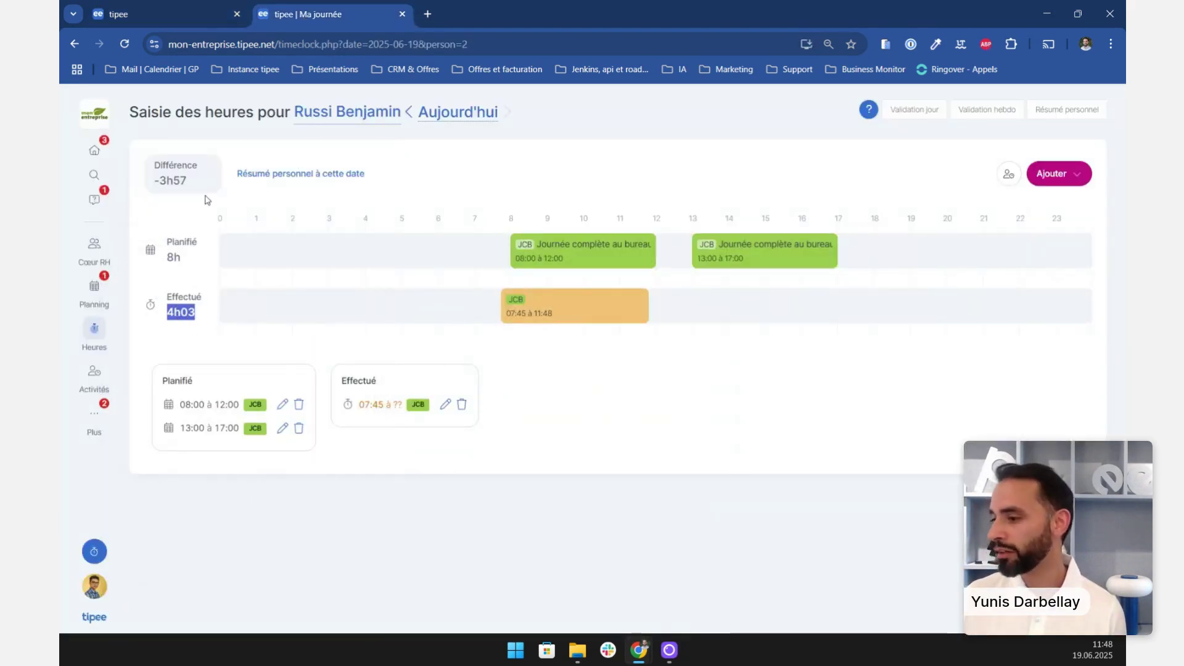
pyautogui.moveTo(165, 167); pyautogui.dragTo(185, 183)
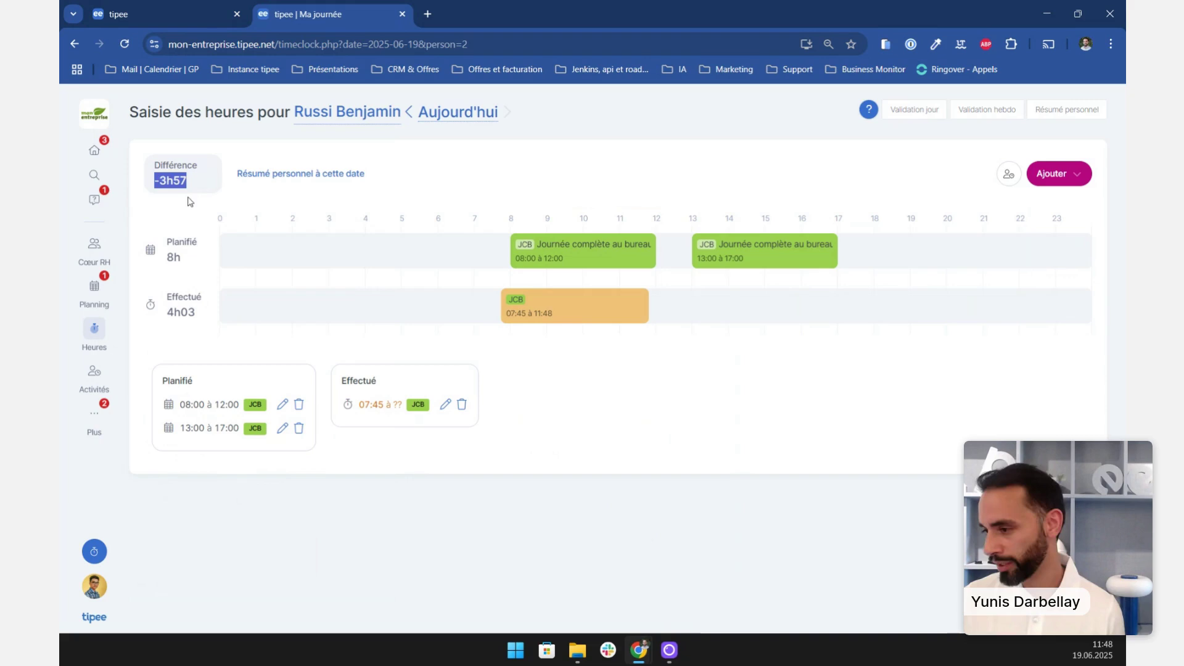
pyautogui.click(759, 478)
# Step: Examine the form for proposing a manual clocking in today's worked hours, and close it without saving
pyautogui.click(449, 312)
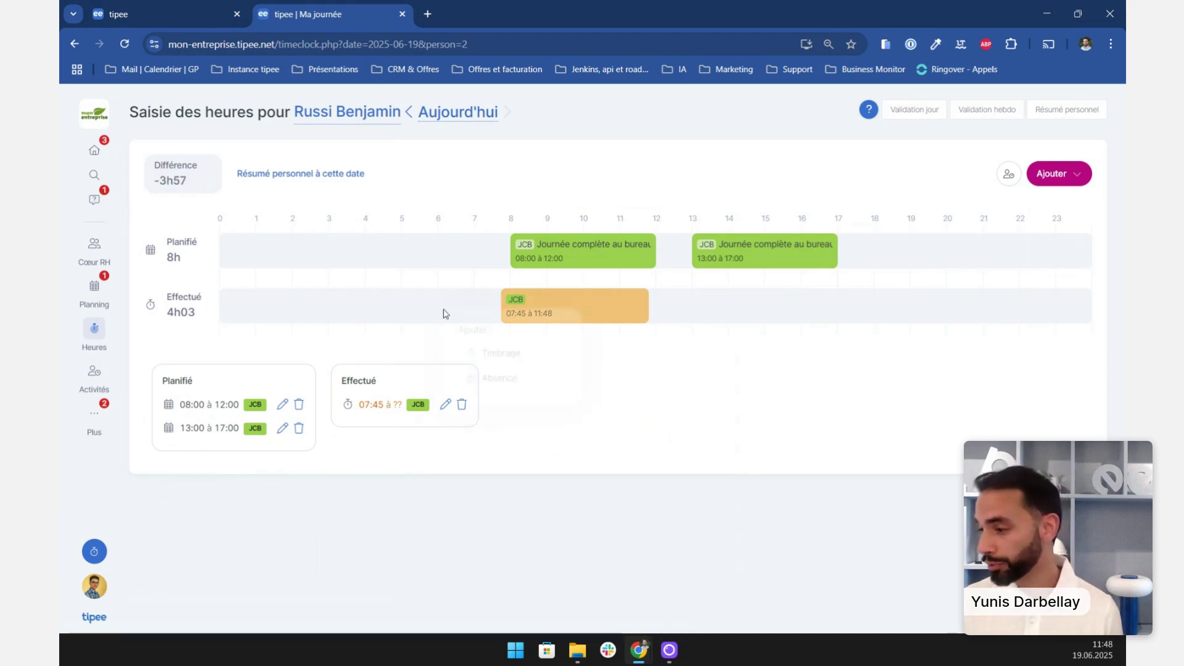
pyautogui.click(543, 359)
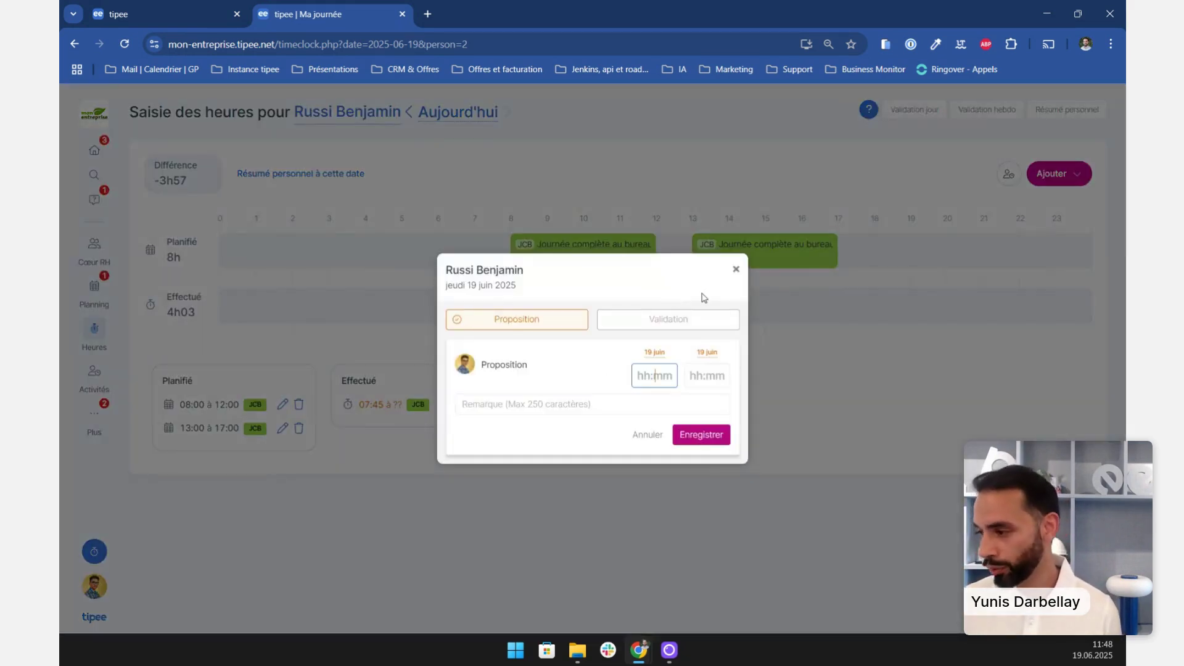
pyautogui.click(735, 269)
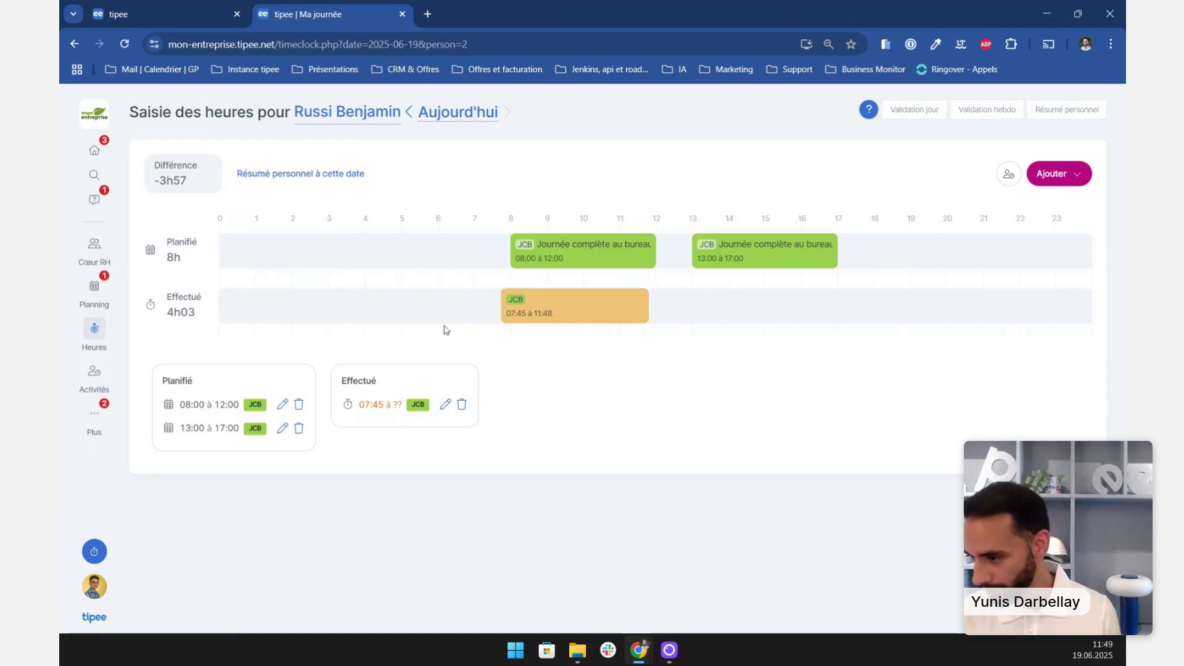
# Step: Open the planning reports and display the Variables salaires report
pyautogui.moveTo(98, 297)
pyautogui.click(182, 333)
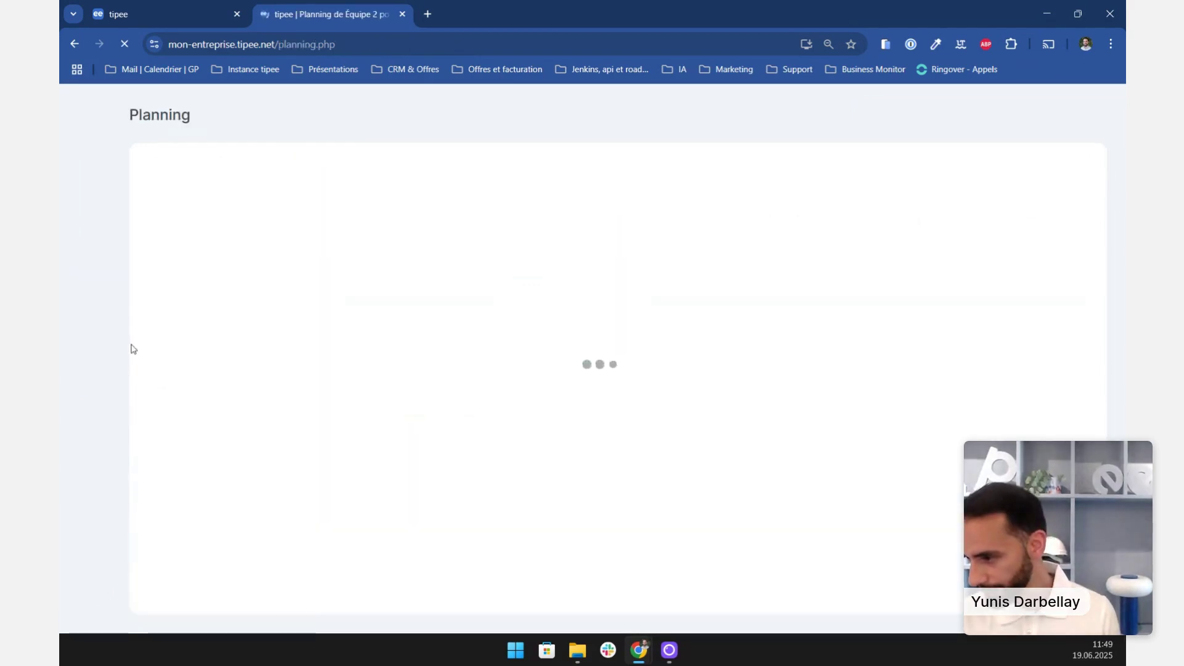
pyautogui.moveTo(95, 311)
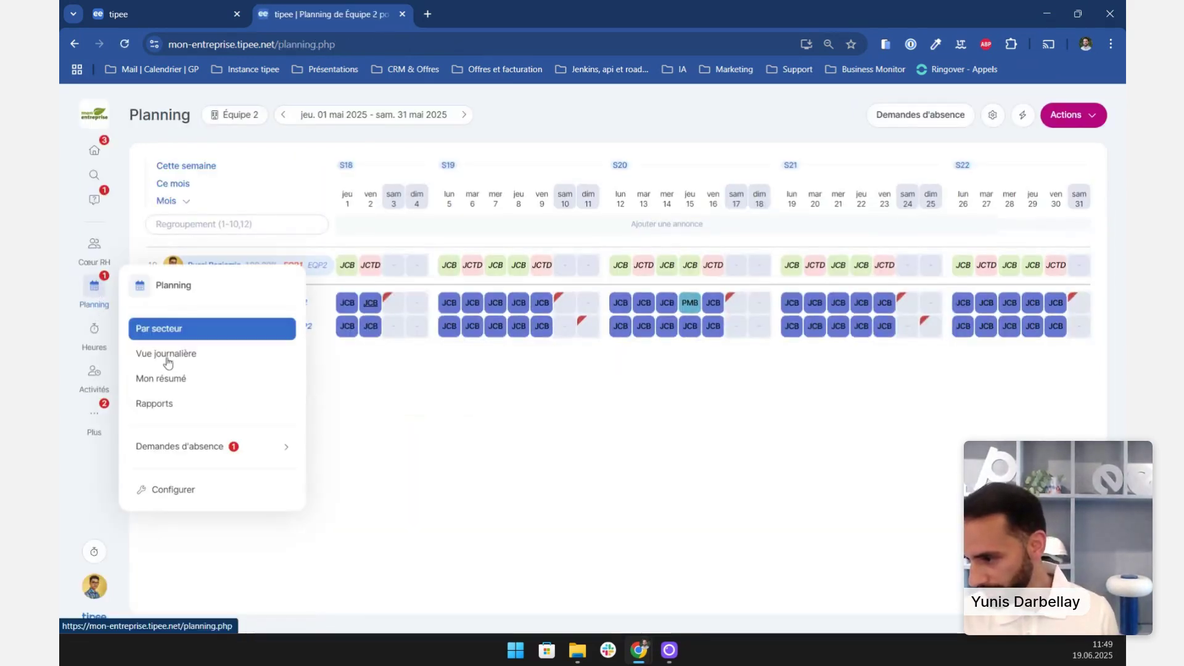
pyautogui.click(159, 404)
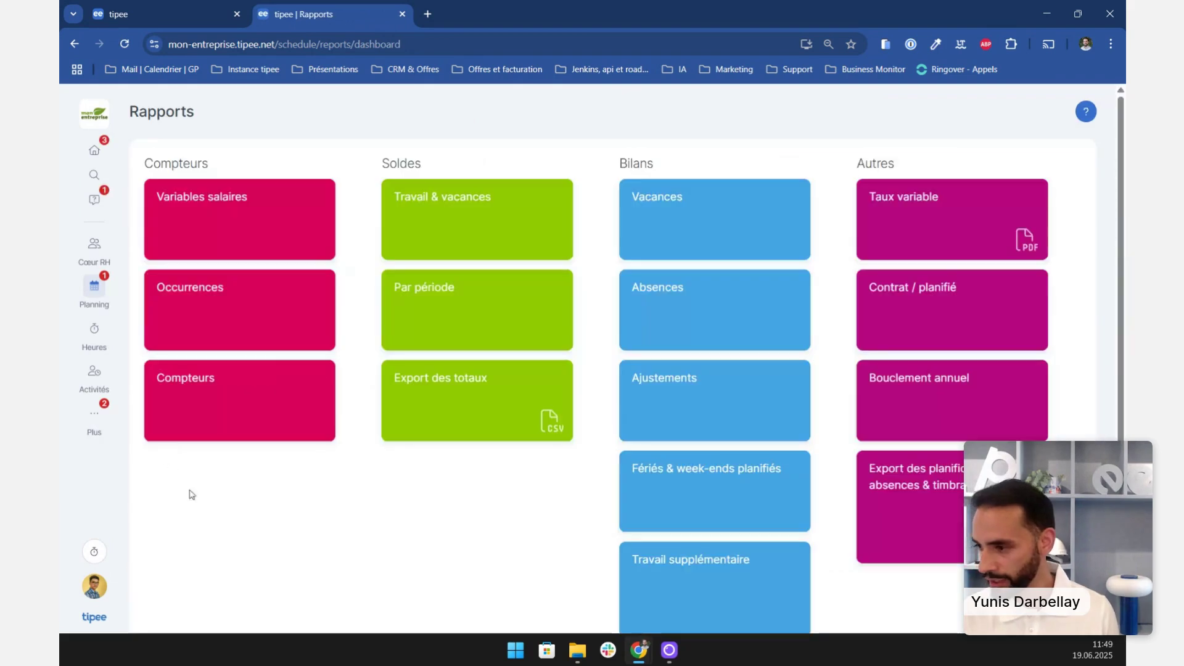
pyautogui.click(207, 225)
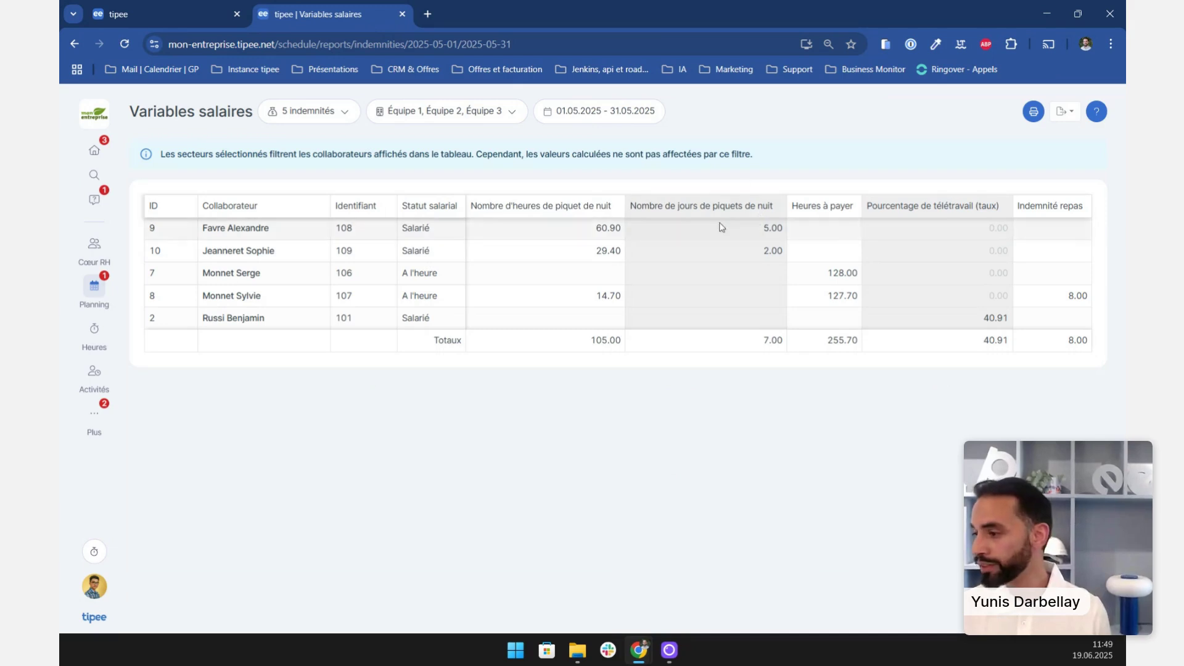
# Step: Examine the payable hours, telework rate and meal allowances in the salary variables report, and export the salaries for Cresus
pyautogui.doubleClick(831, 272)
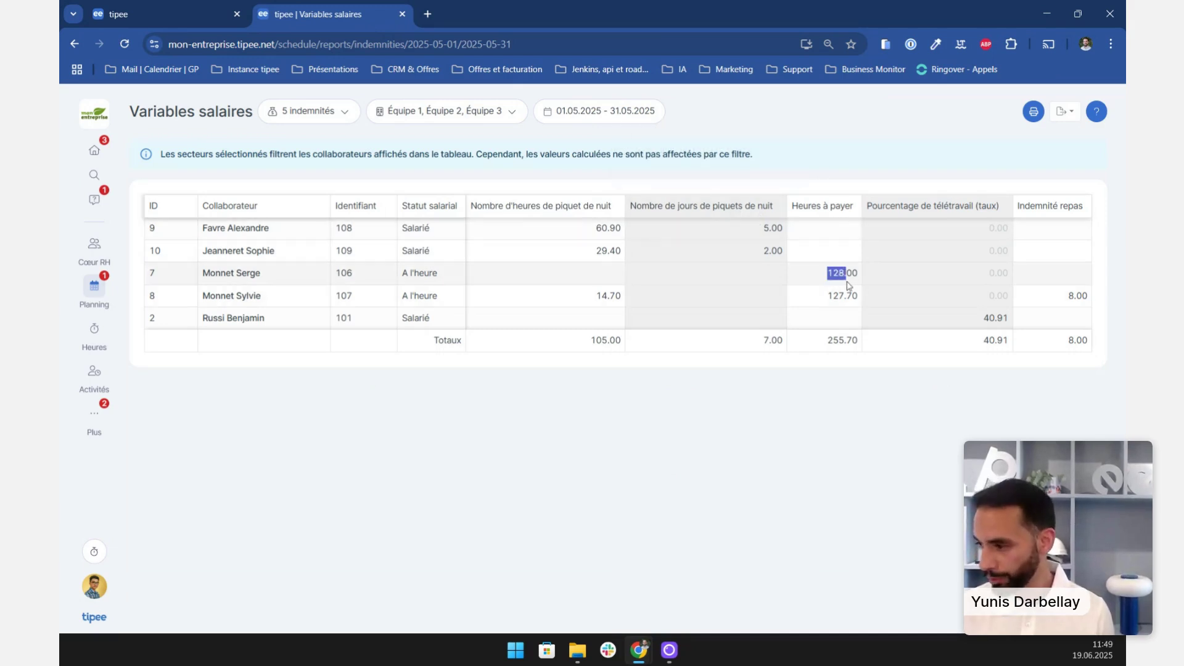
pyautogui.moveTo(932, 208)
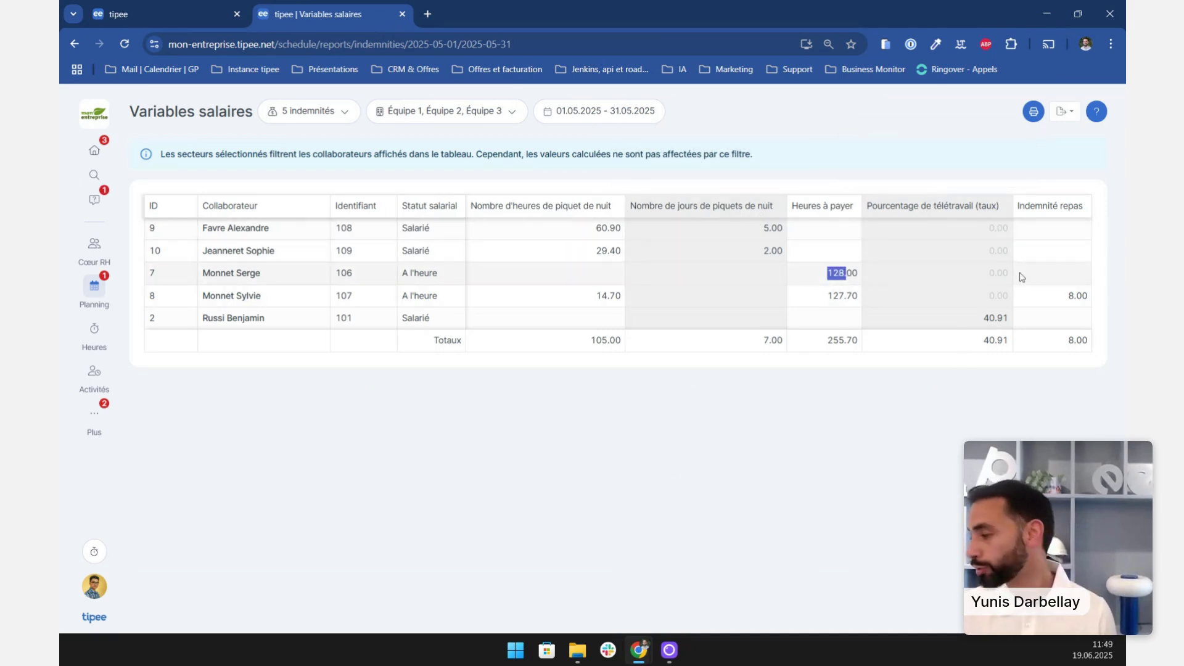
pyautogui.moveTo(1043, 209)
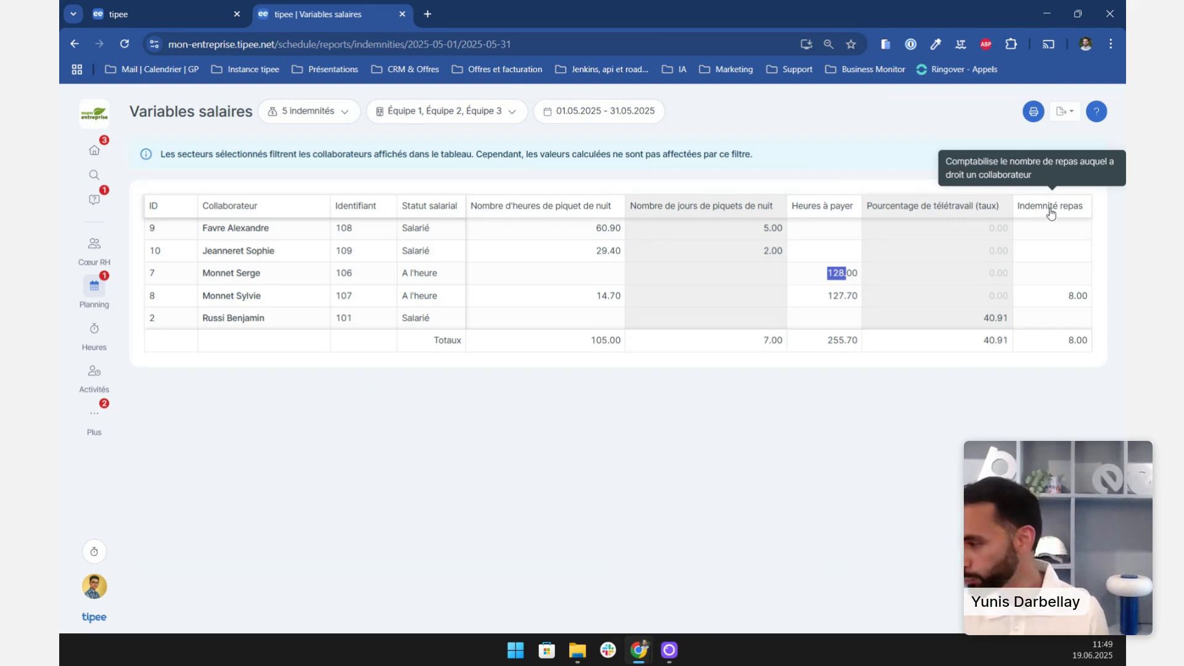
pyautogui.moveTo(1056, 299); pyautogui.dragTo(1090, 305)
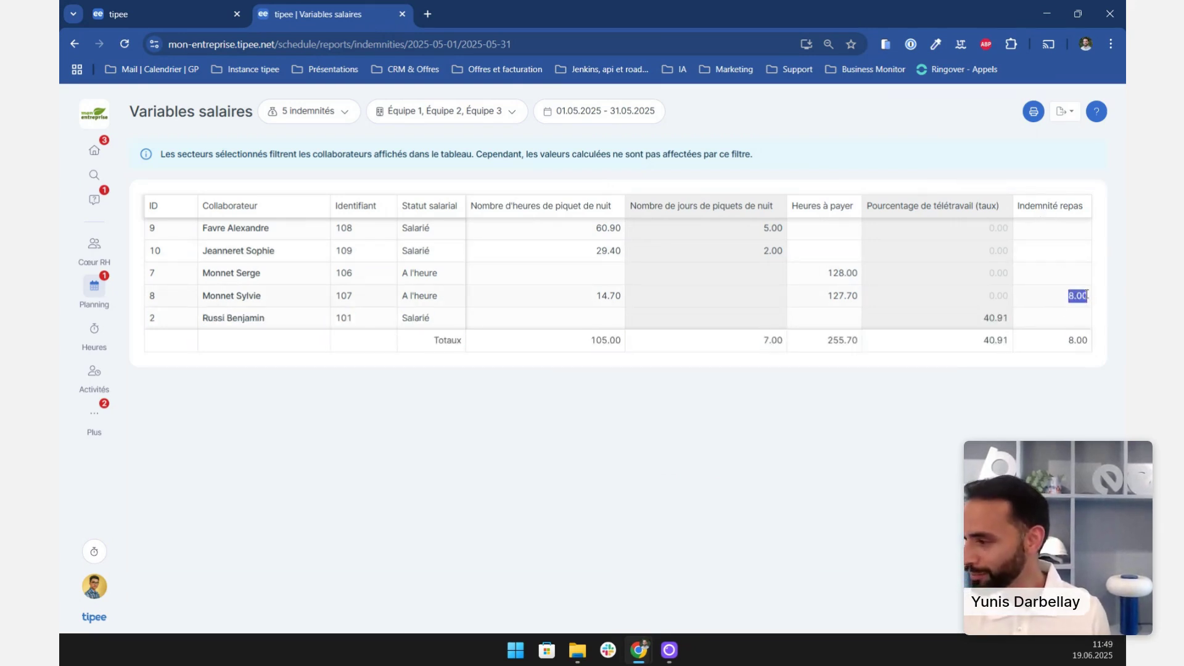
pyautogui.click(1069, 113)
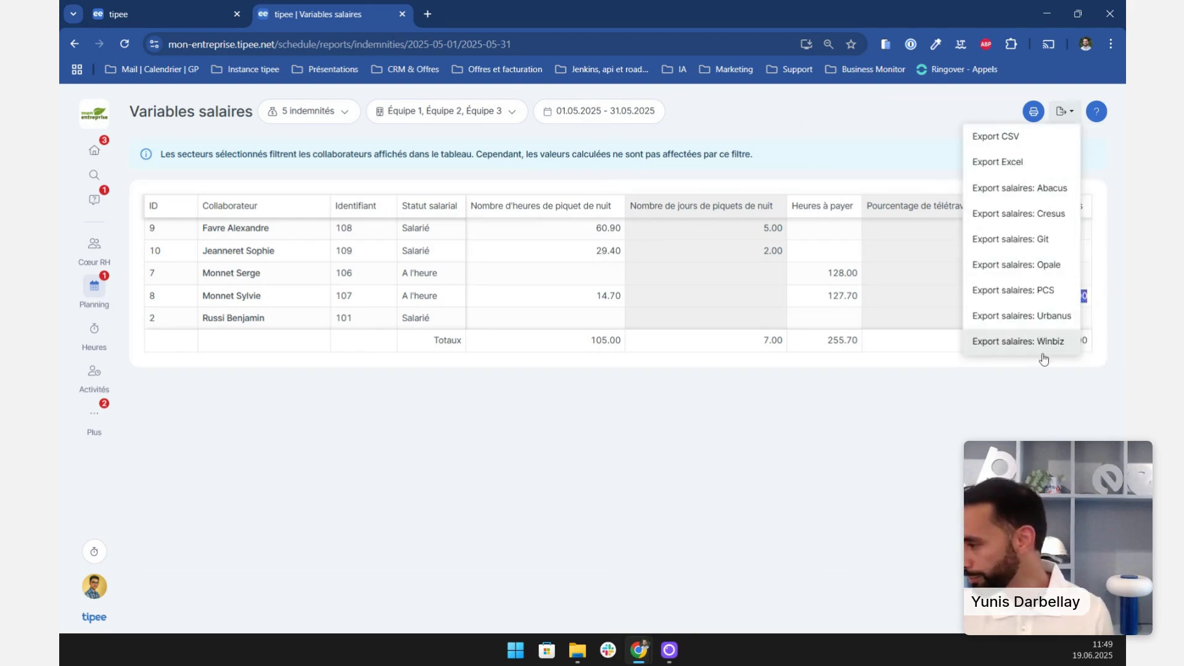
pyautogui.click(1046, 227)
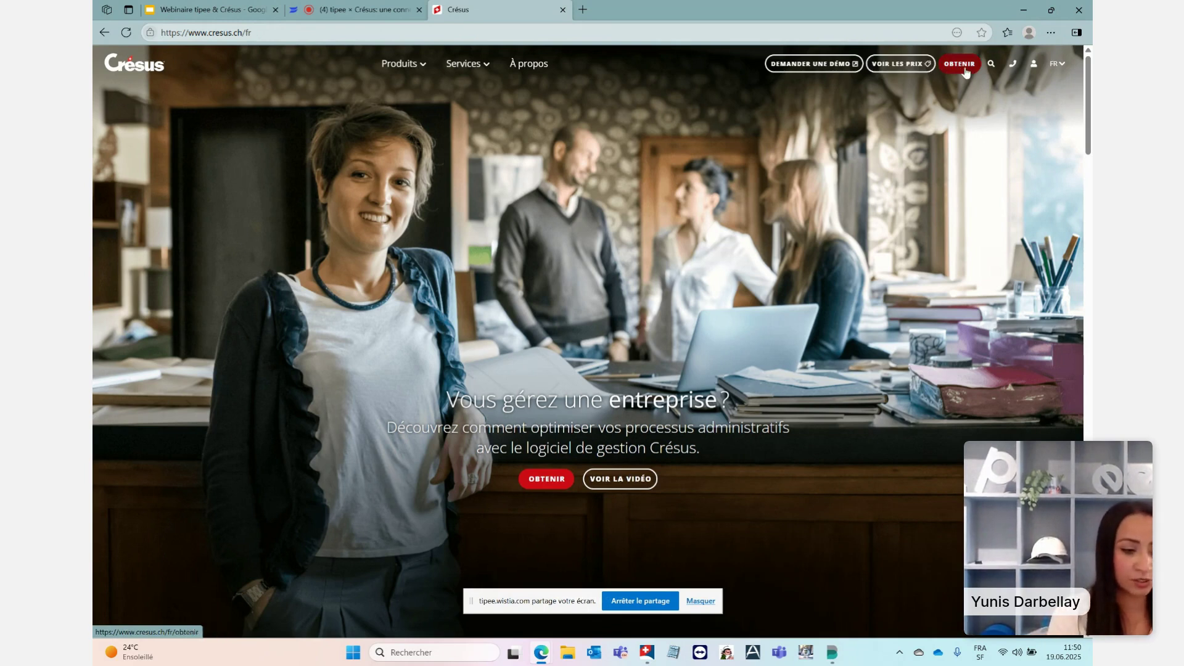
# Step: On the Crésus website, open the page for obtaining the software and locate the Crésus download
pyautogui.press('ctrl')
pyautogui.press('ctrl')
pyautogui.press('ctrl')
pyautogui.press('ctrl')
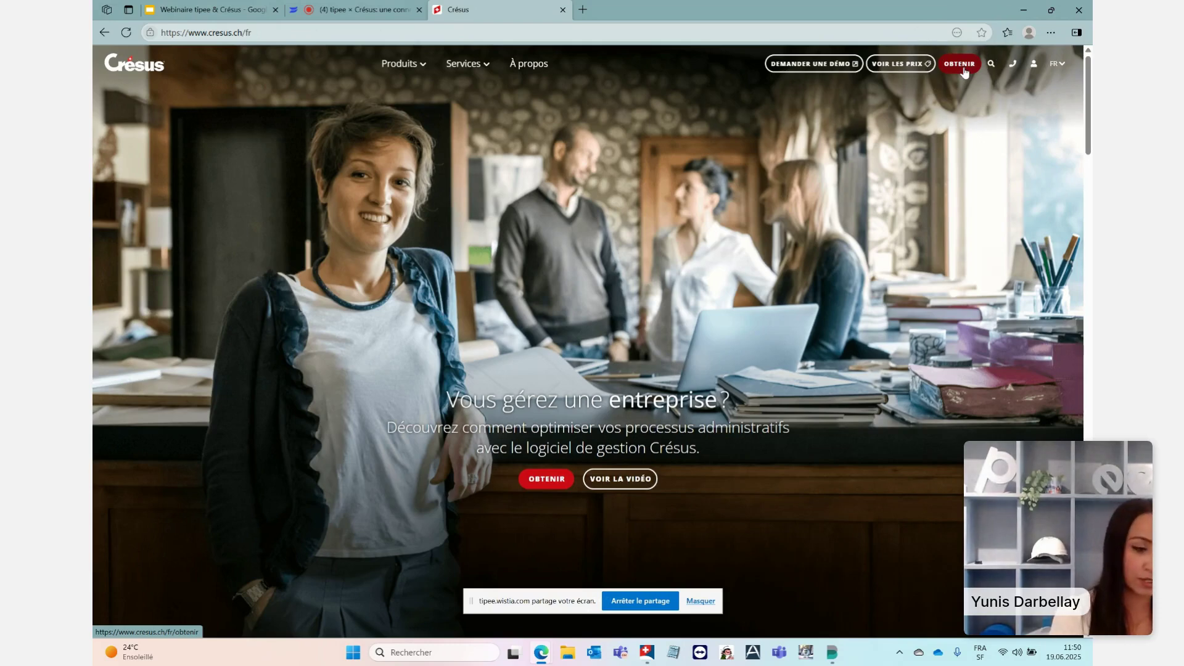
pyautogui.click(965, 72)
pyautogui.press('ctrl')
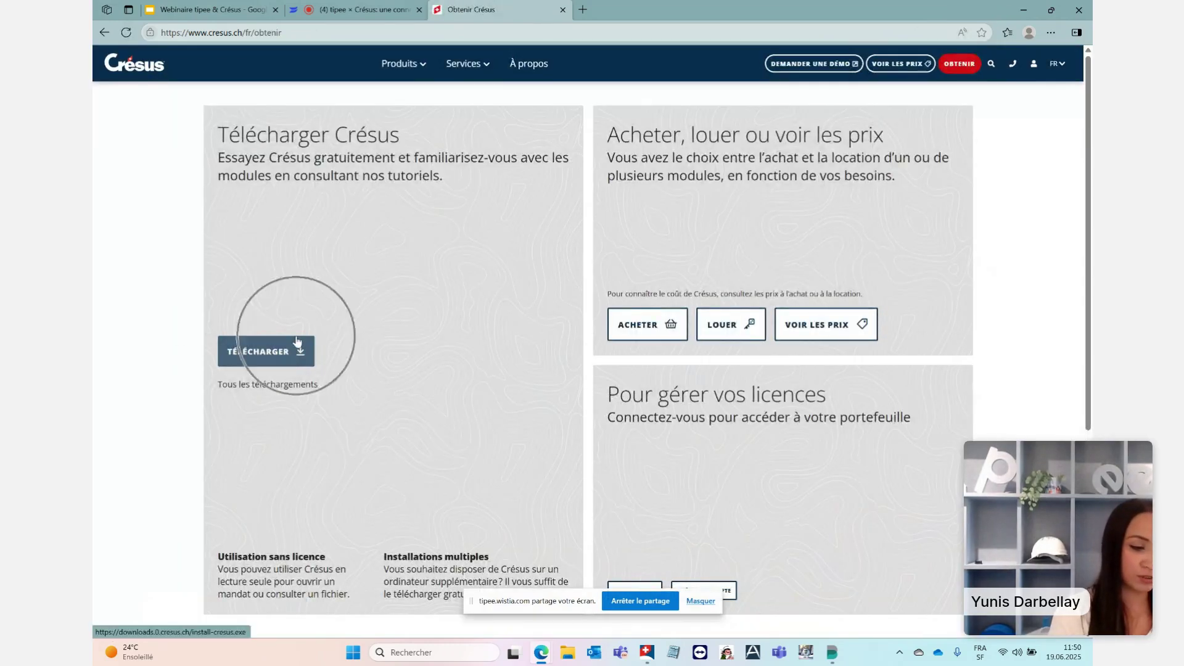
pyautogui.press('ctrl')
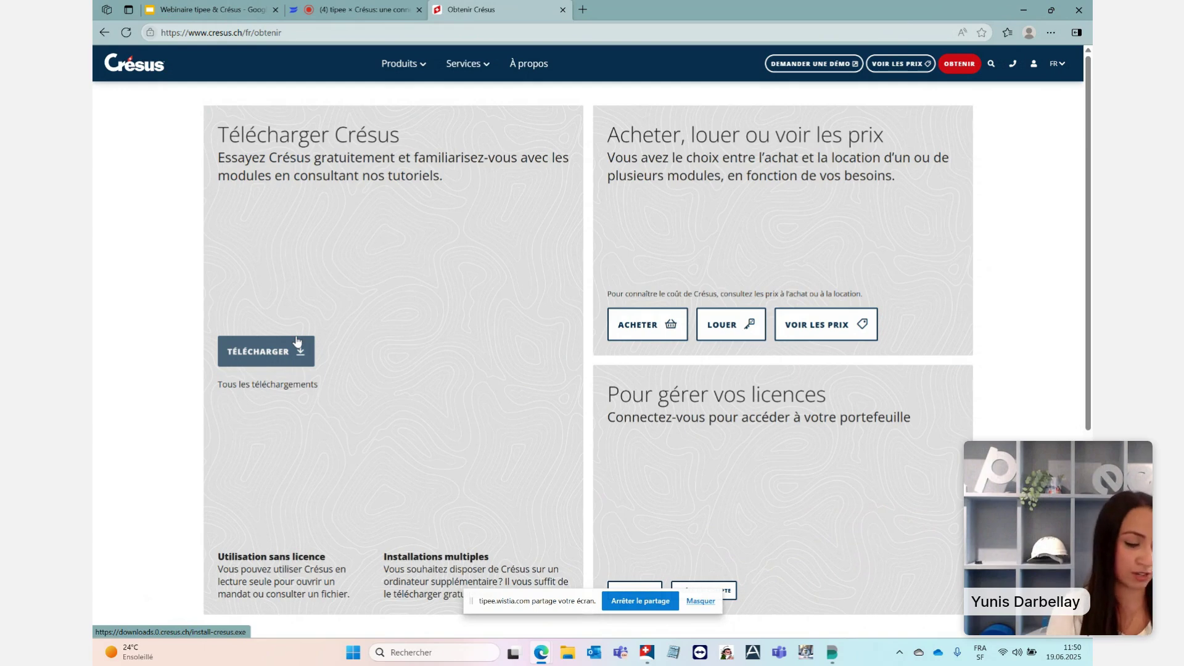
pyautogui.press('ctrl')
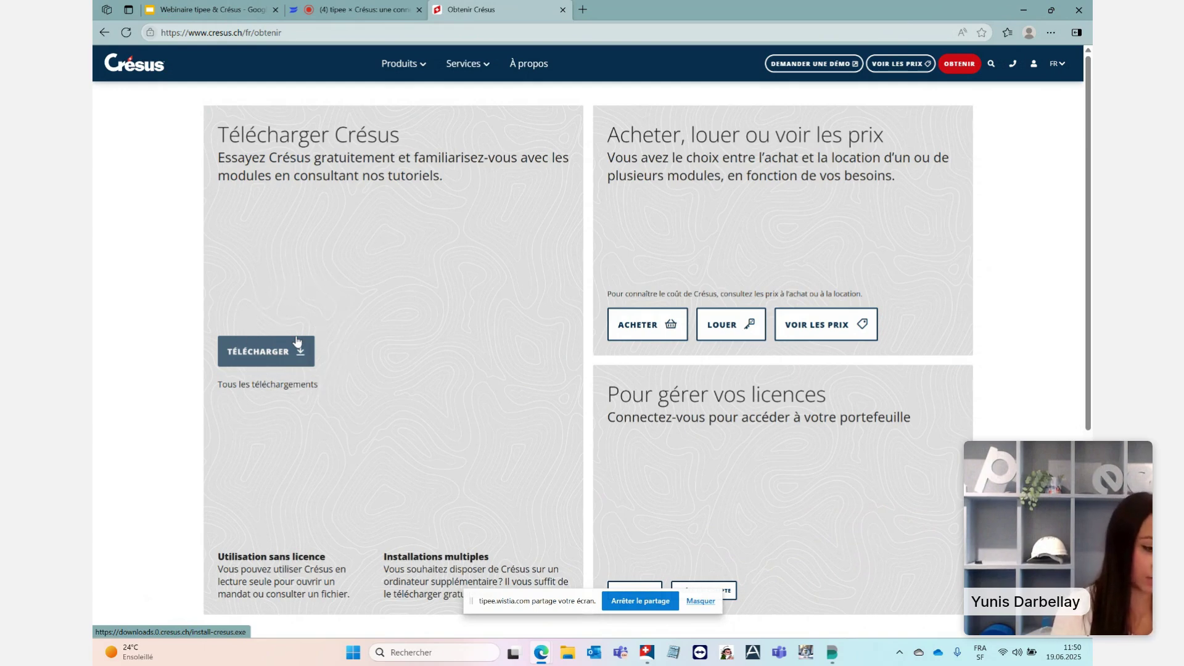
# Step: Return to the Crésus website's home page and examine the implementation, training and assistance services offered
pyautogui.click(144, 67)
pyautogui.moveTo(461, 72)
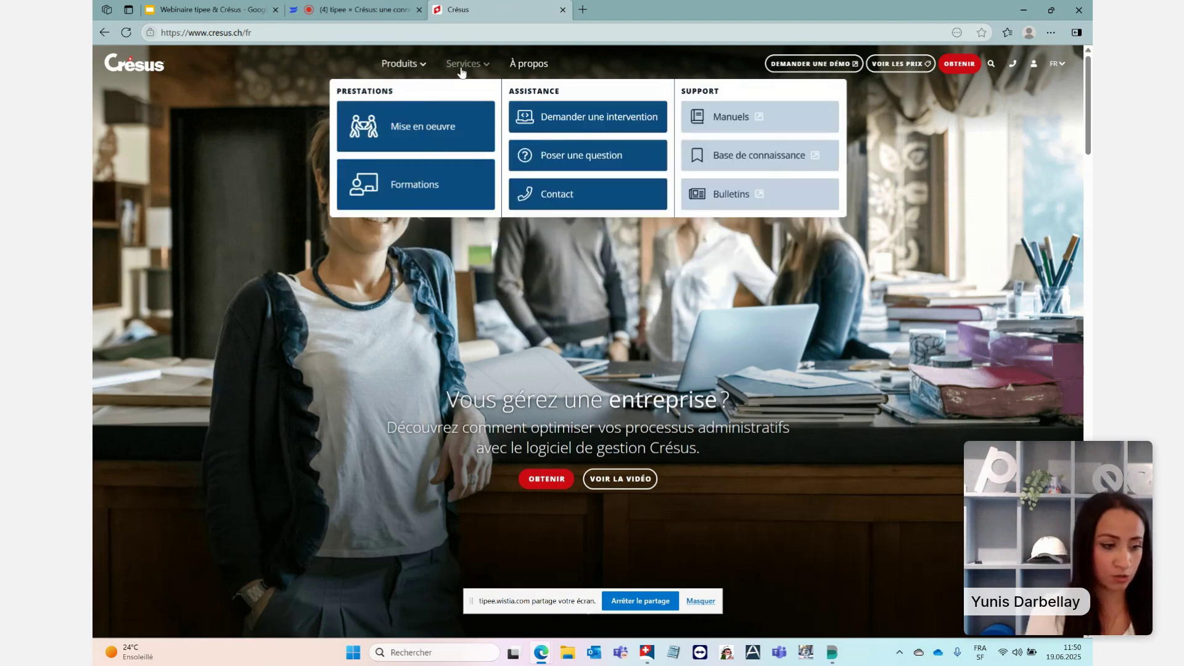
pyautogui.press('ctrl')
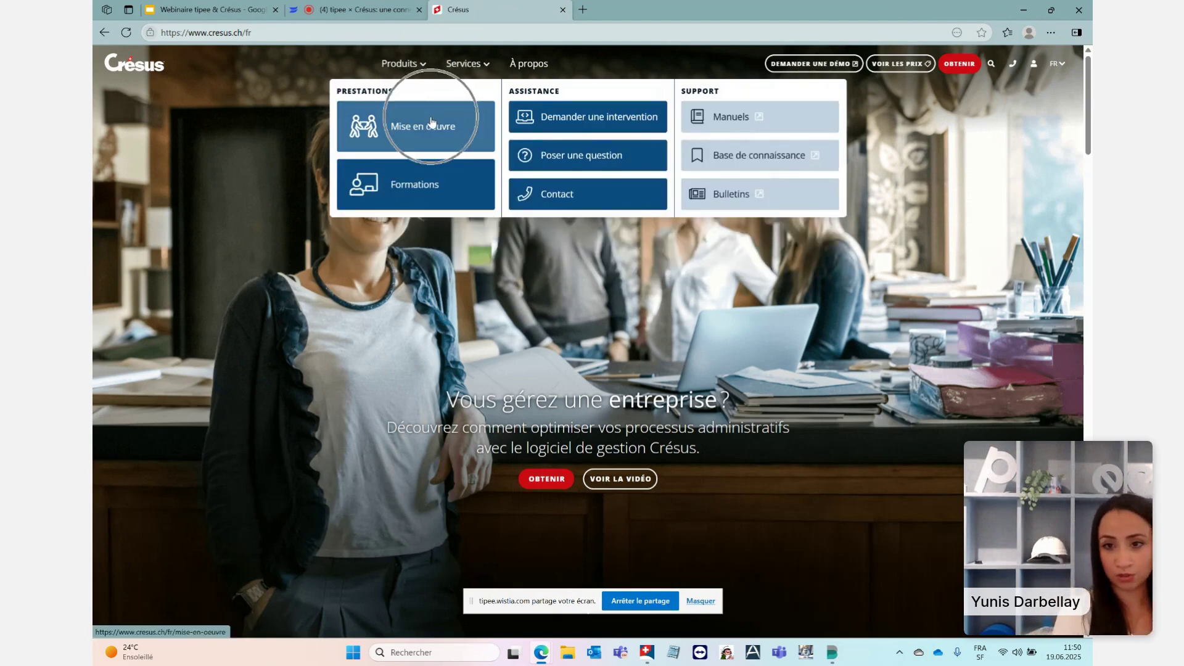
pyautogui.press('ctrl')
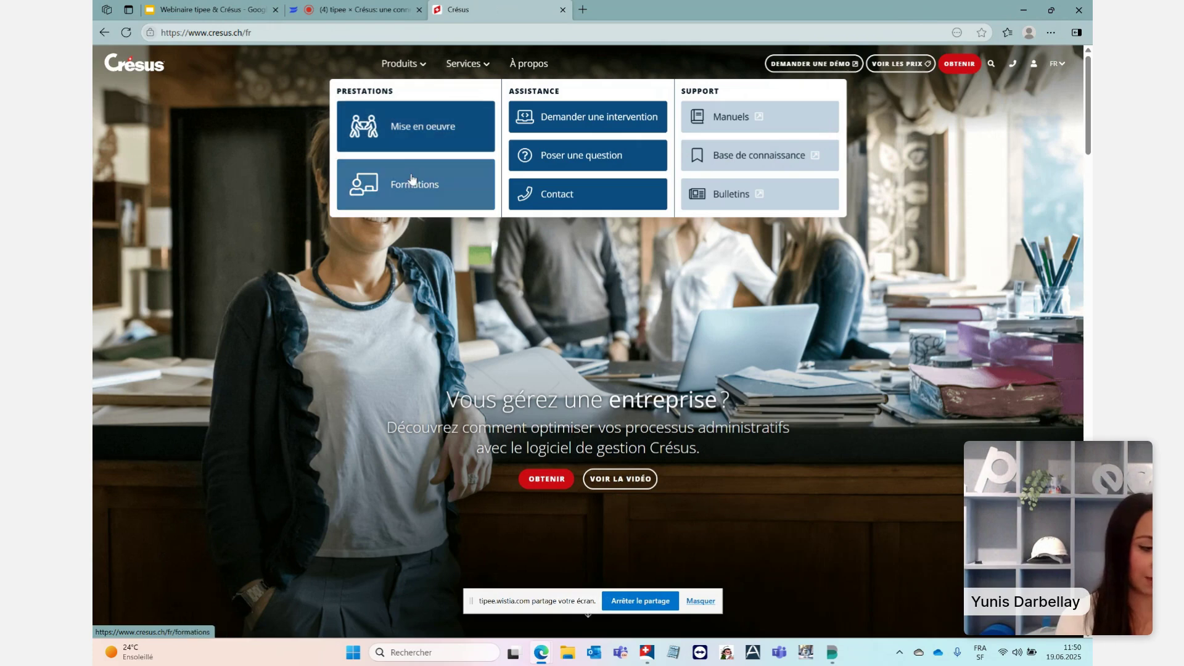
pyautogui.press('ctrl')
pyautogui.press('ctrl')
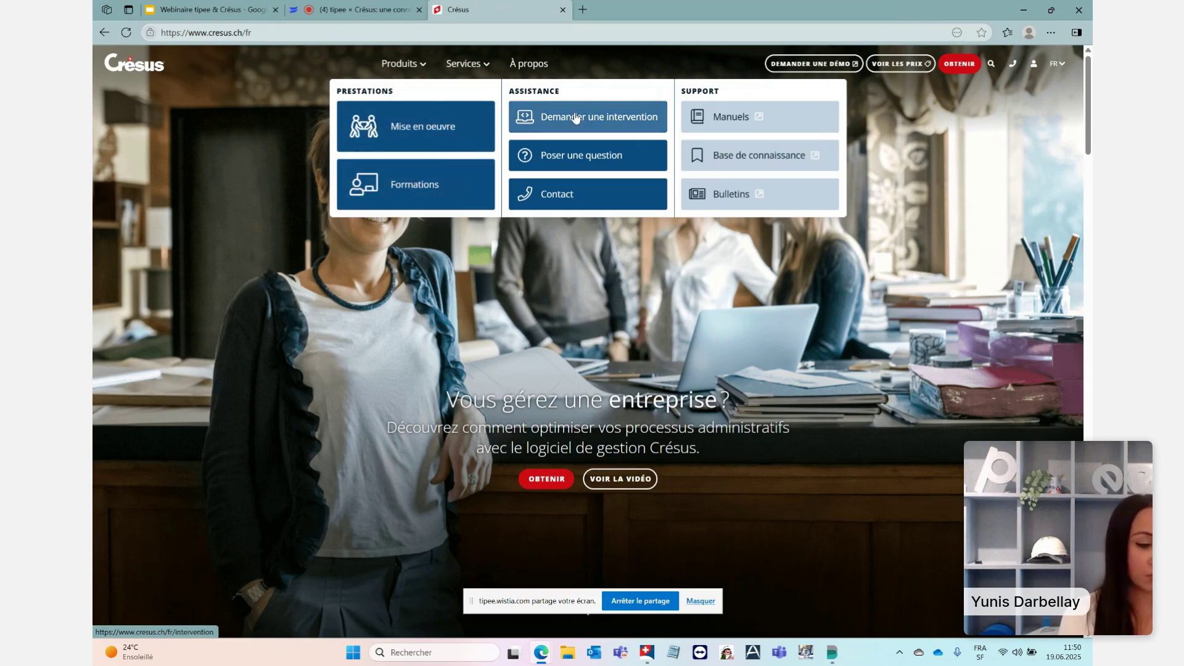
pyautogui.press('ctrl')
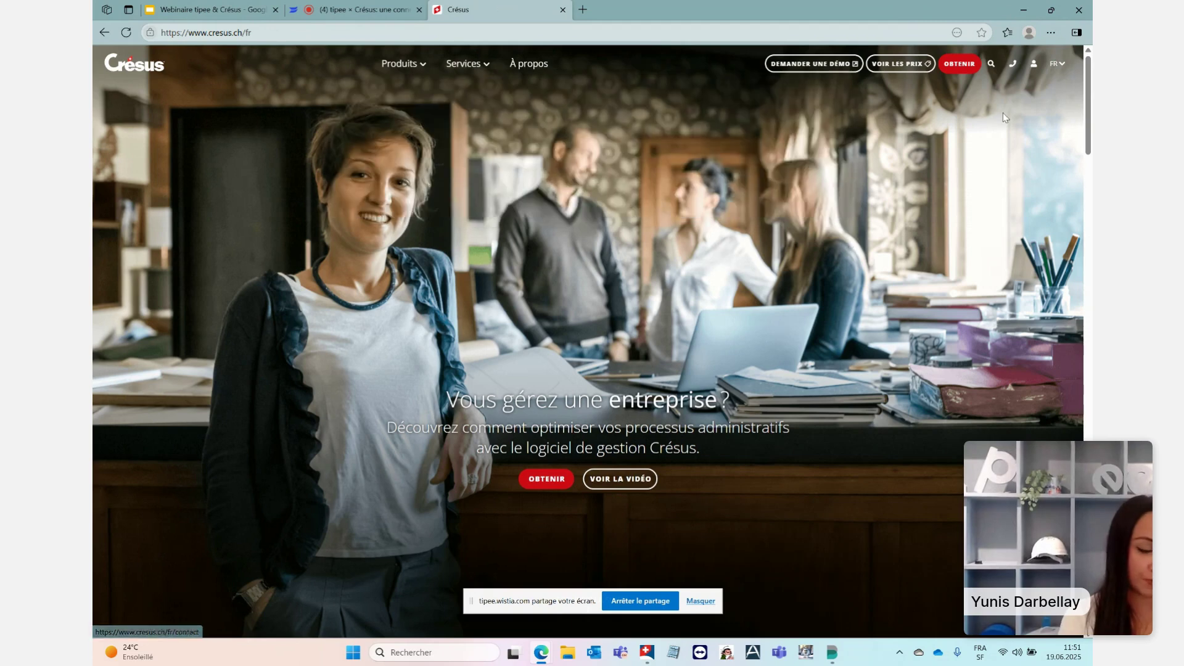
# Step: Switch to the Crésus desktop application, view the example files and return to the recent work files
pyautogui.click(1021, 9)
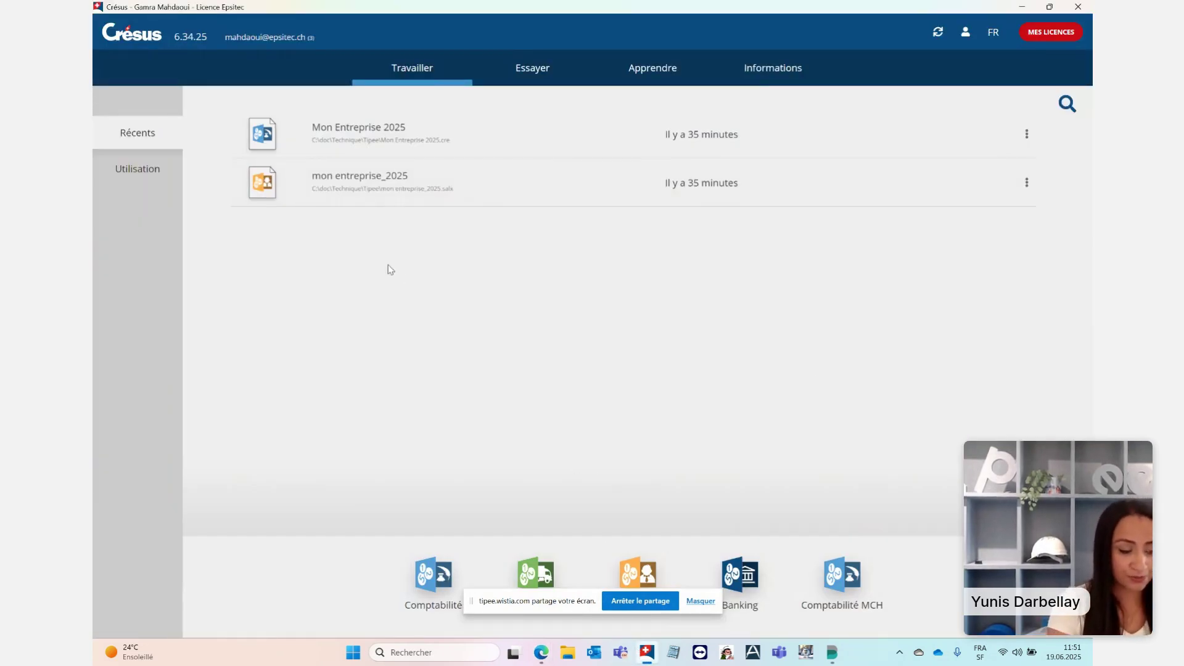
pyautogui.click(553, 68)
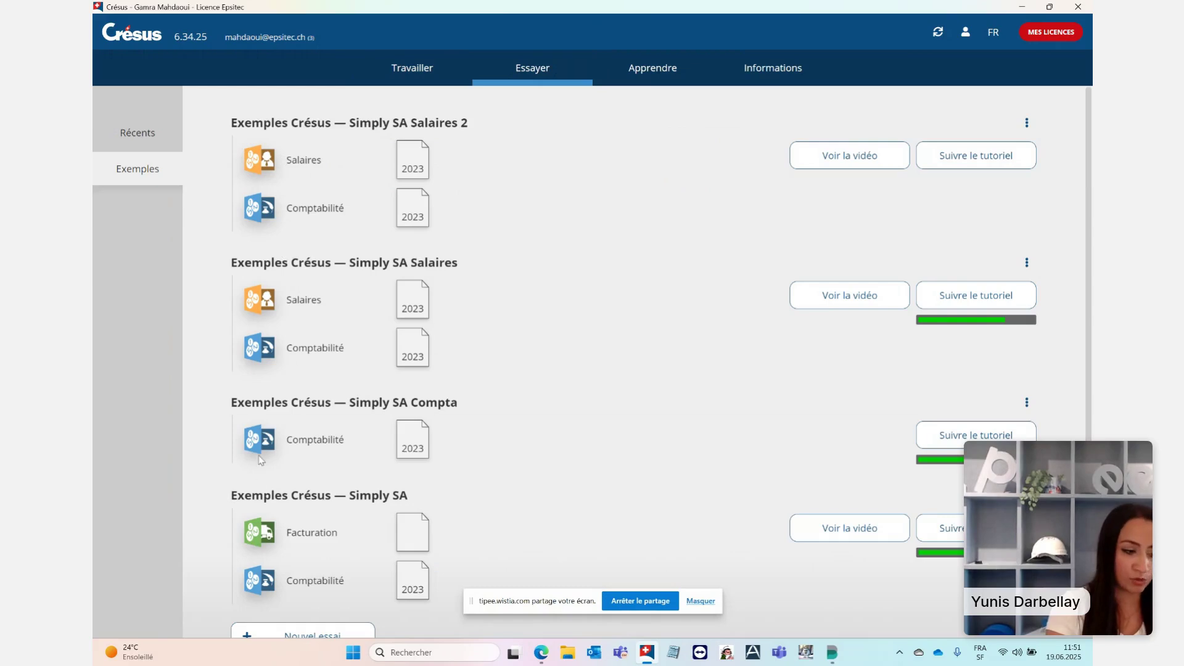
pyautogui.click(453, 67)
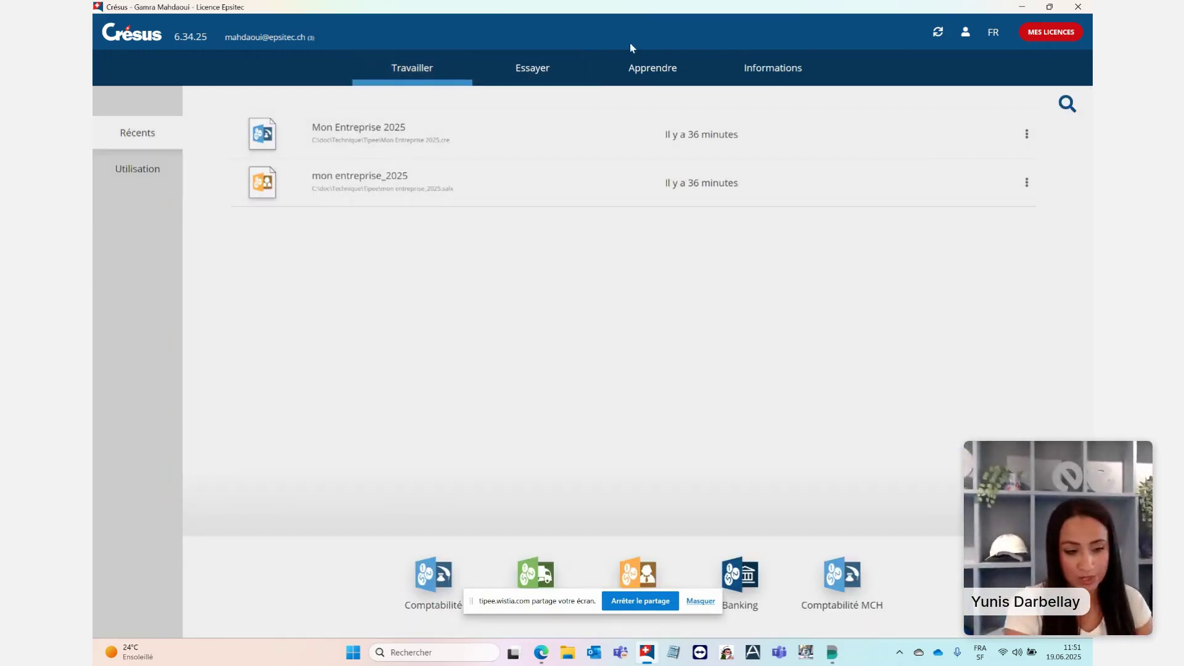
# Step: Examine the Crésus update status and automatic update options, and return to the recent files
pyautogui.click(939, 33)
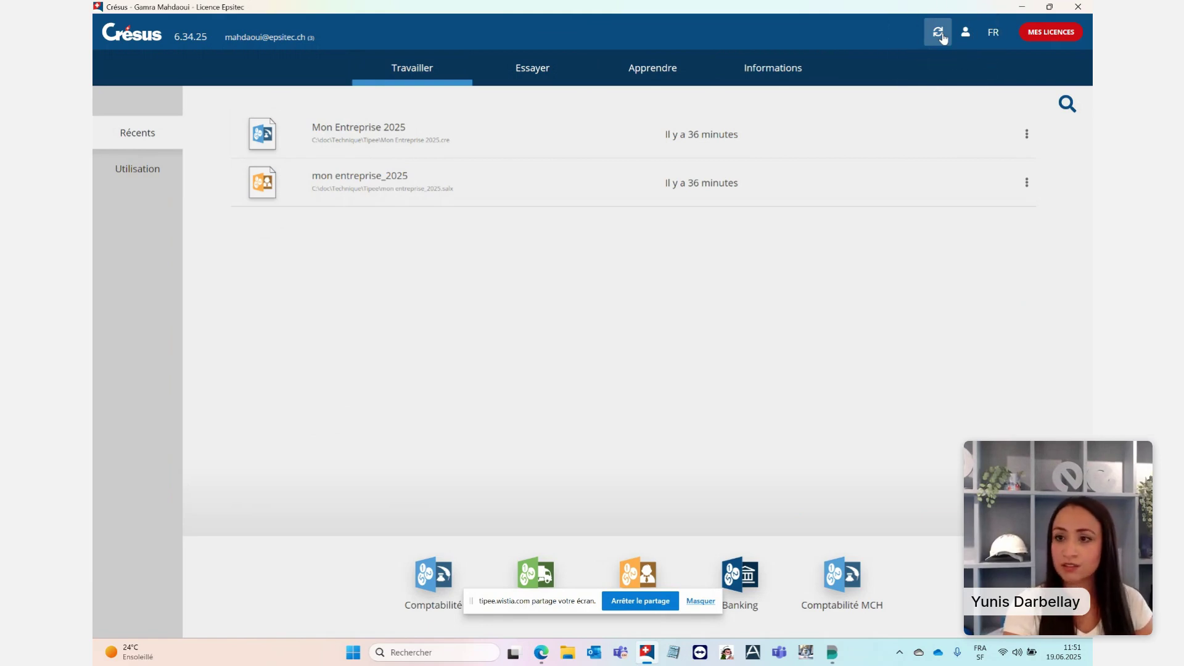
pyautogui.click(943, 38)
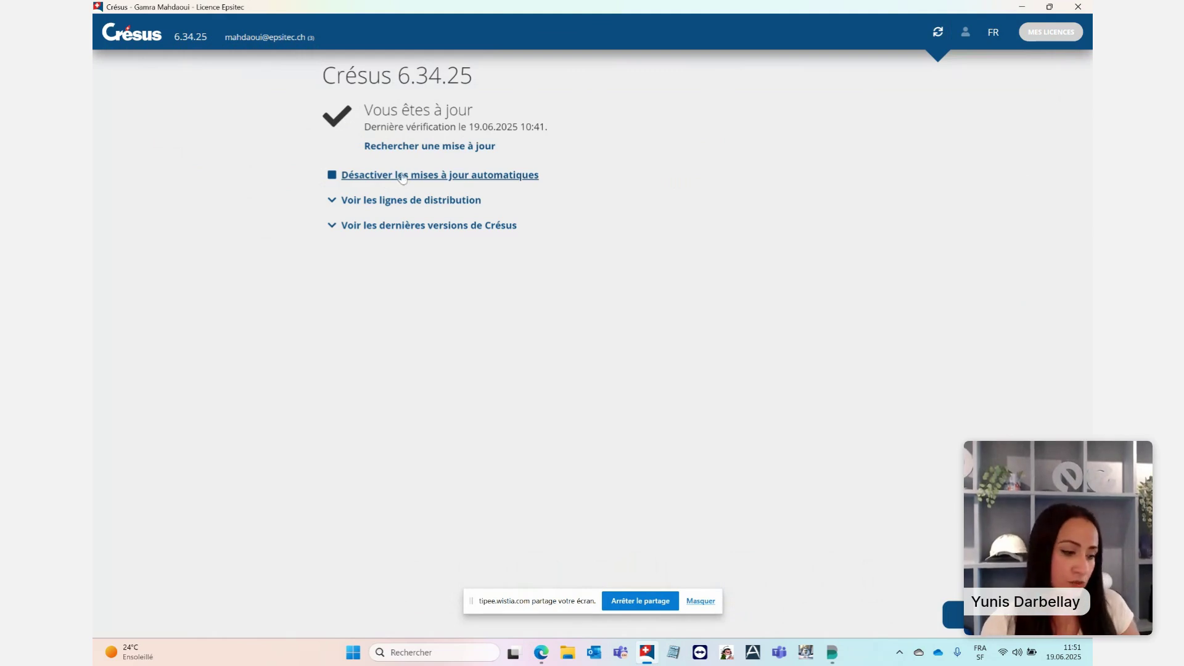
pyautogui.click(937, 32)
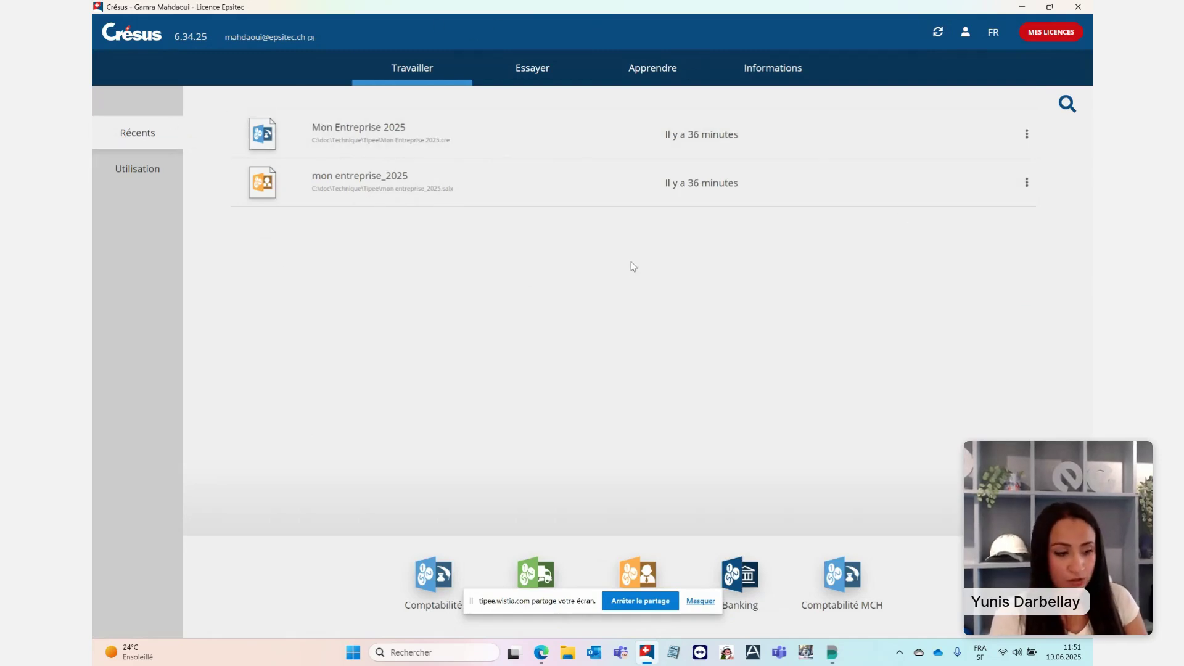
# Step: Open the mon entreprise_2025 salary file and select the first employee's May salary cell
pyautogui.click(369, 178)
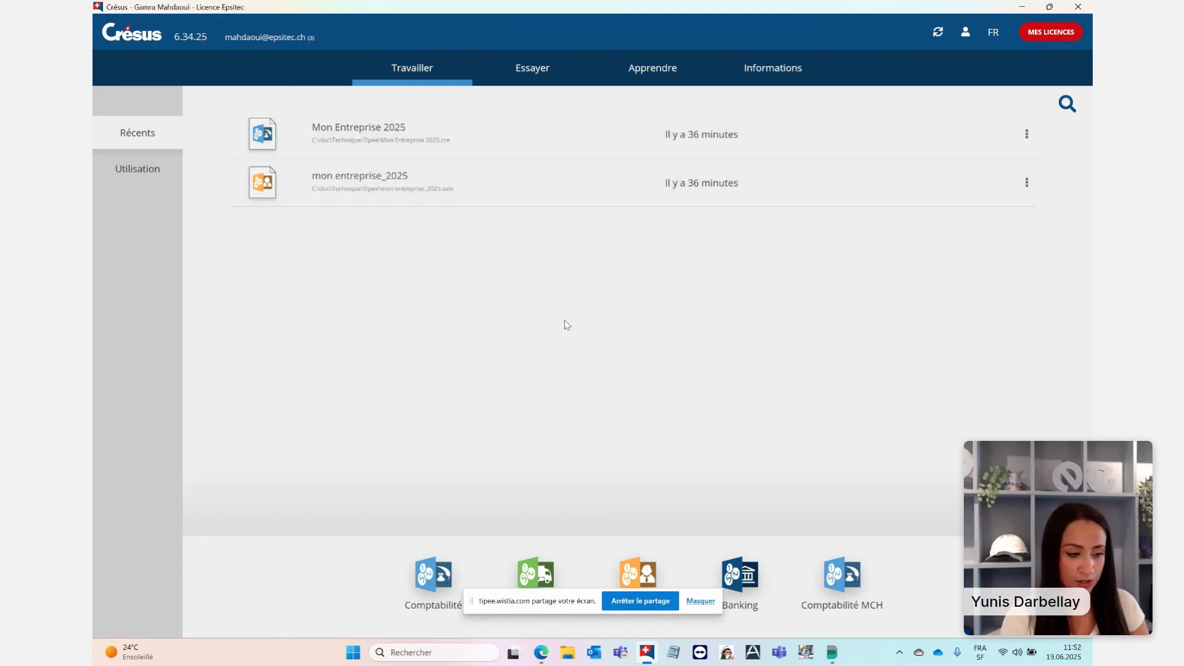
pyautogui.doubleClick(419, 189)
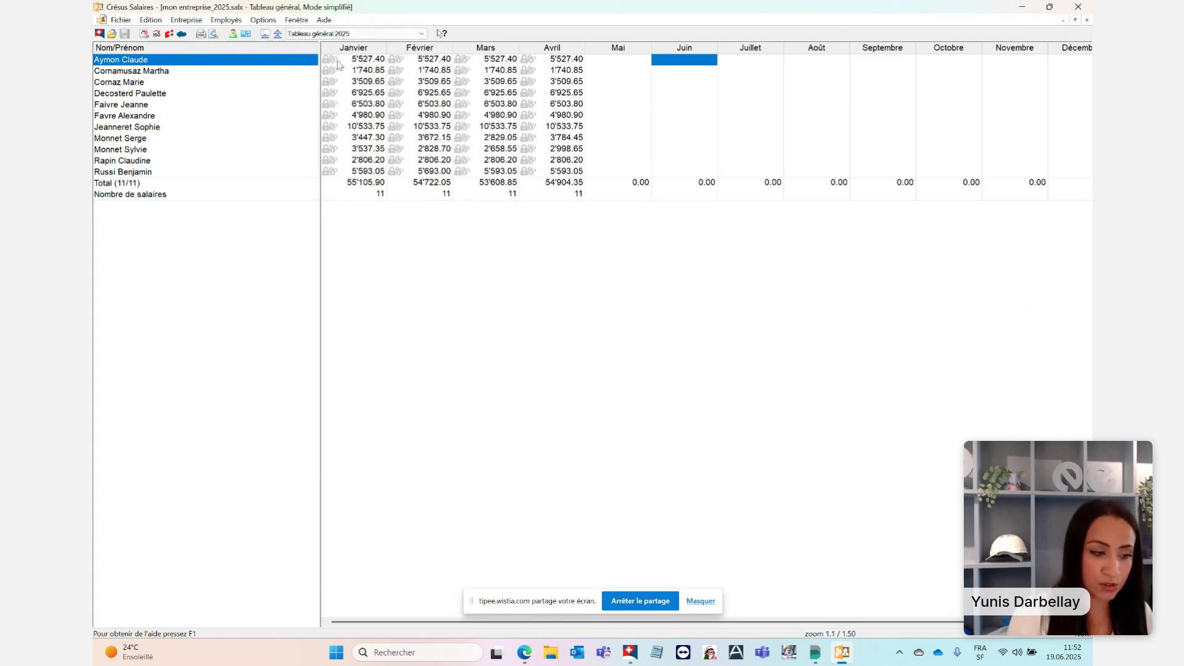
pyautogui.click(611, 62)
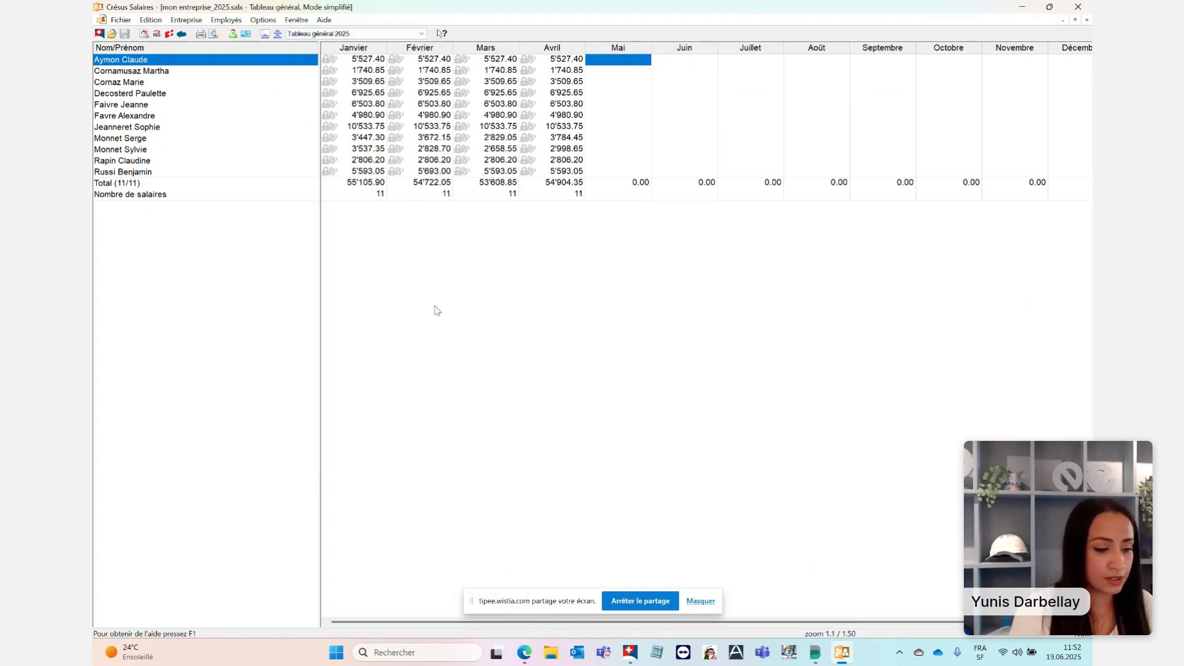
pyautogui.click(626, 64)
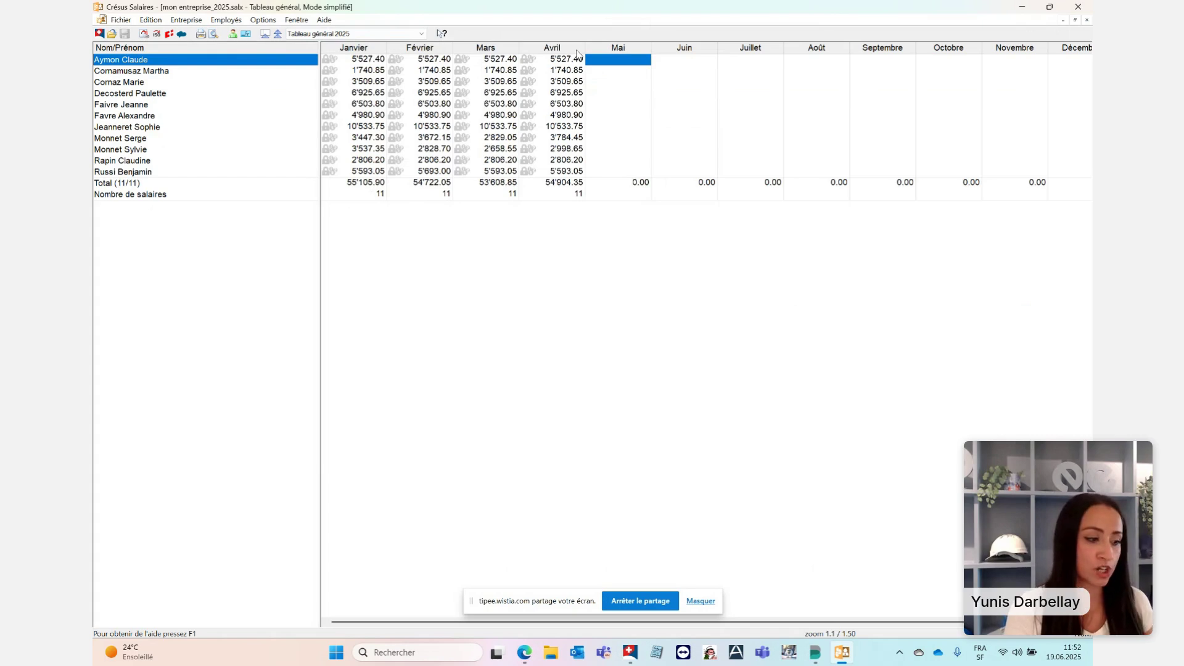
# Step: Start calculating all salaries for the month, choosing Mai as the month and Contrat menusel as the group
pyautogui.click(227, 21)
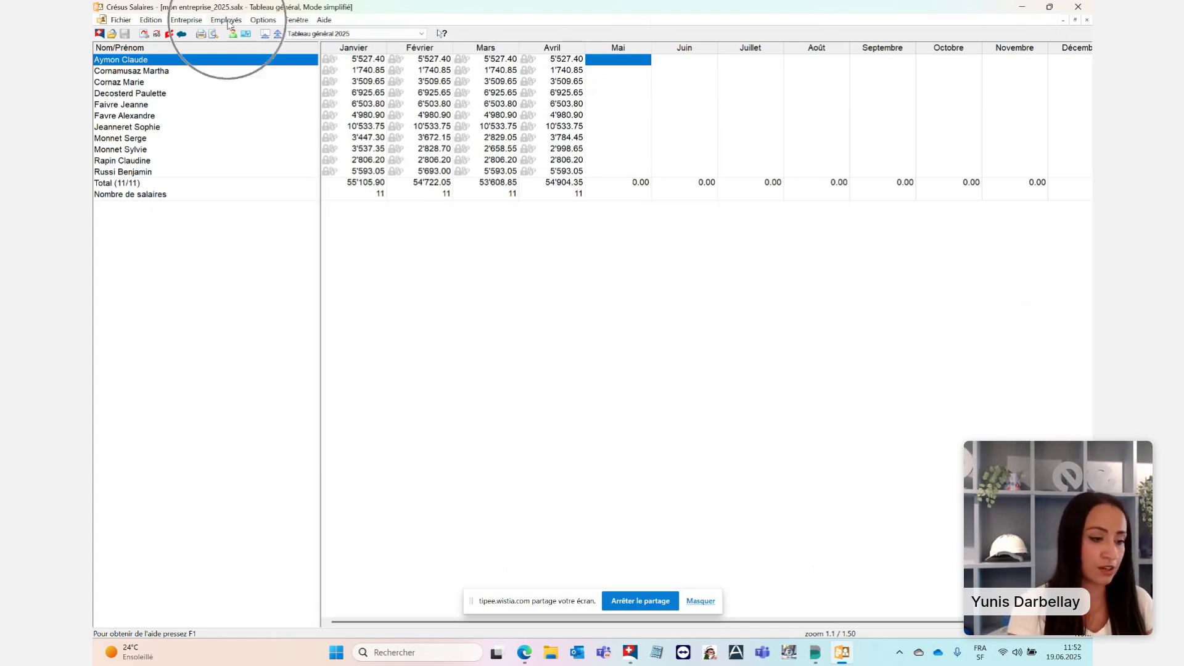
pyautogui.click(227, 21)
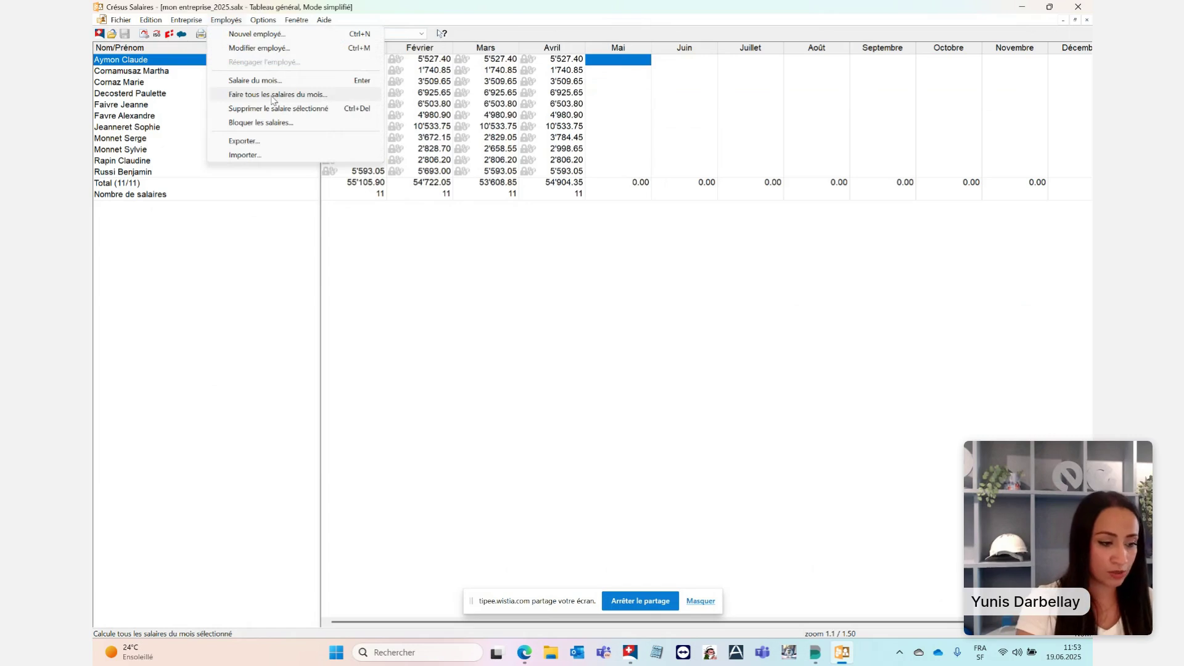
pyautogui.click(273, 95)
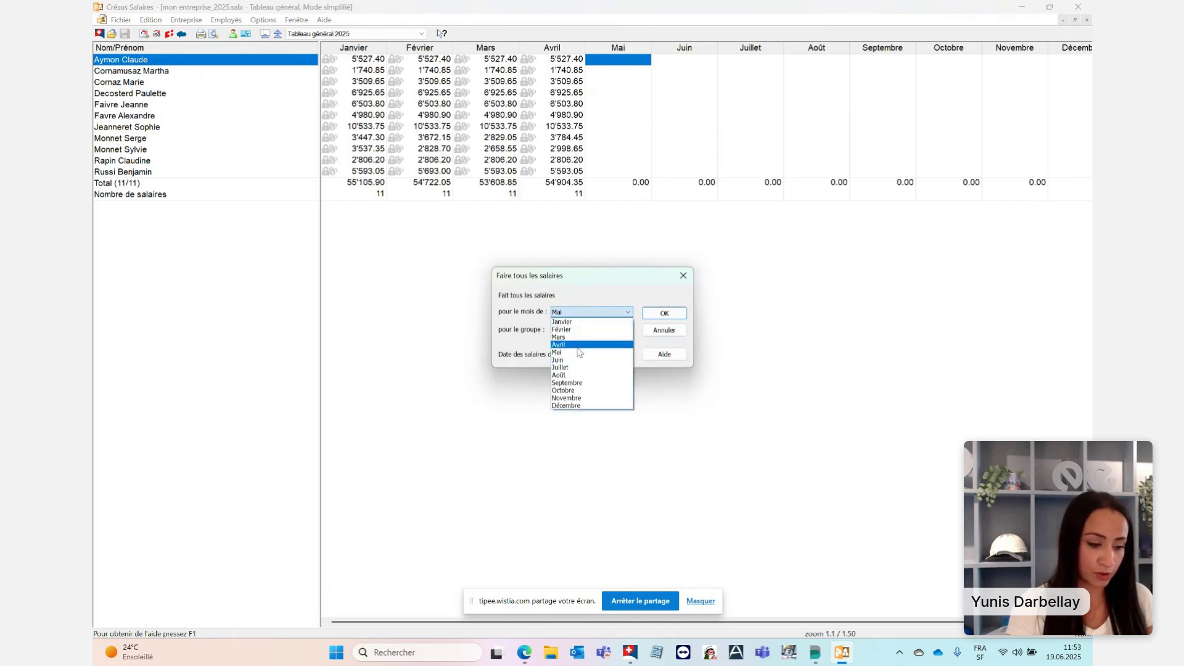
pyautogui.click(578, 354)
pyautogui.click(507, 331)
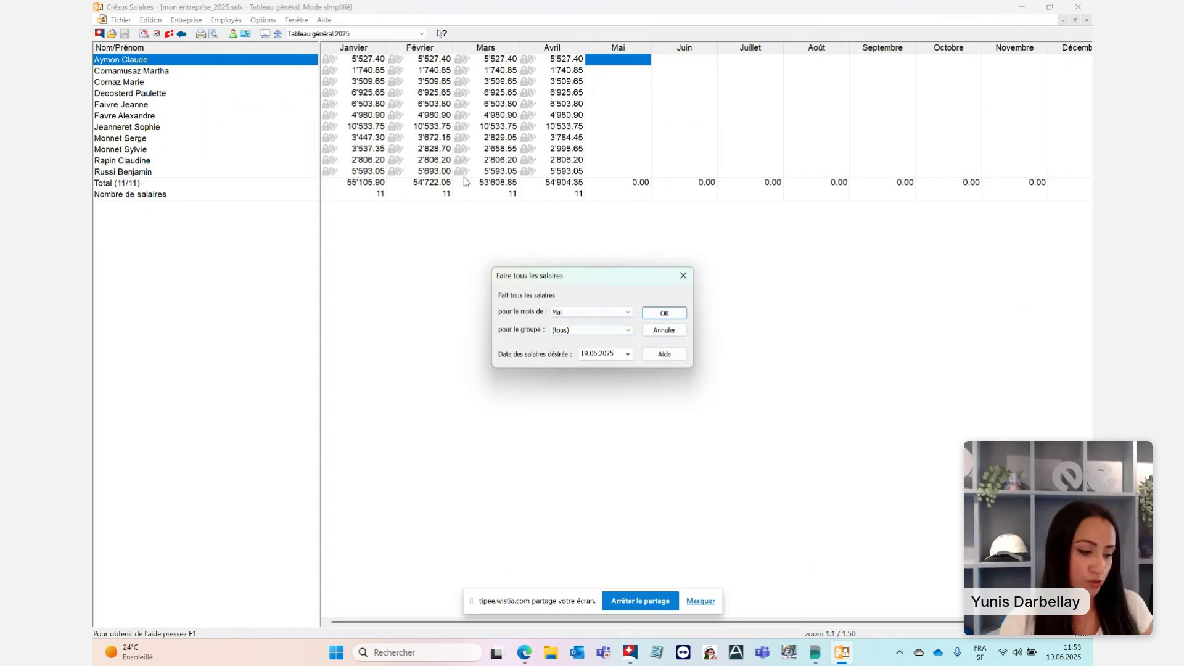
pyautogui.click(582, 331)
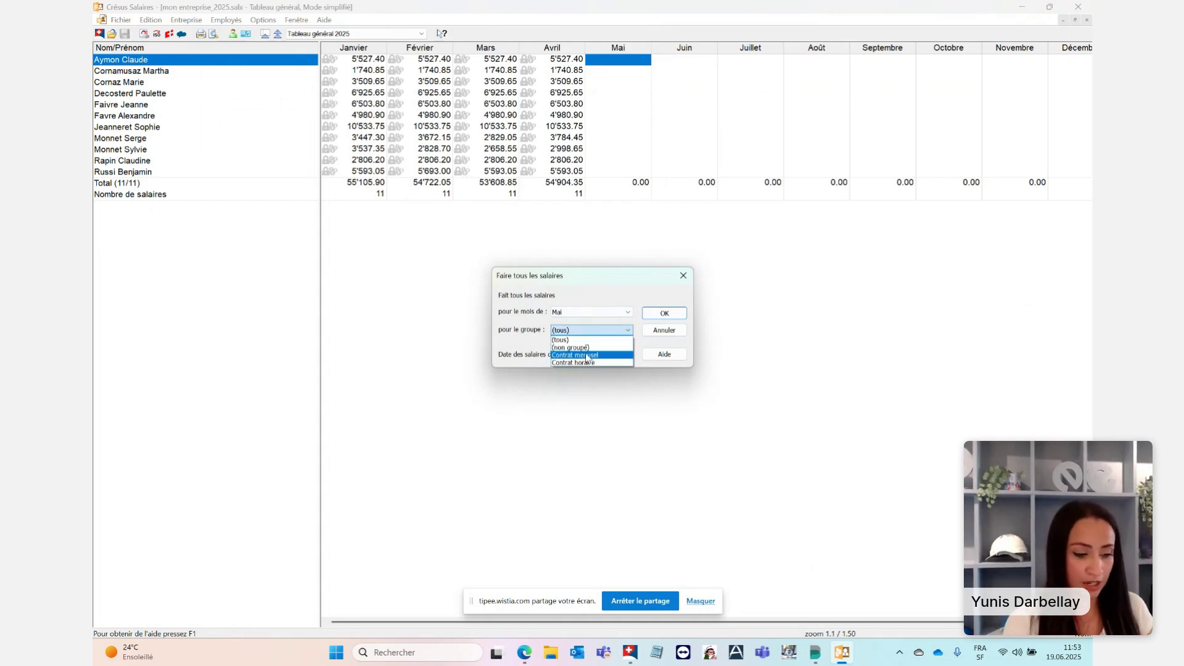
pyautogui.click(587, 355)
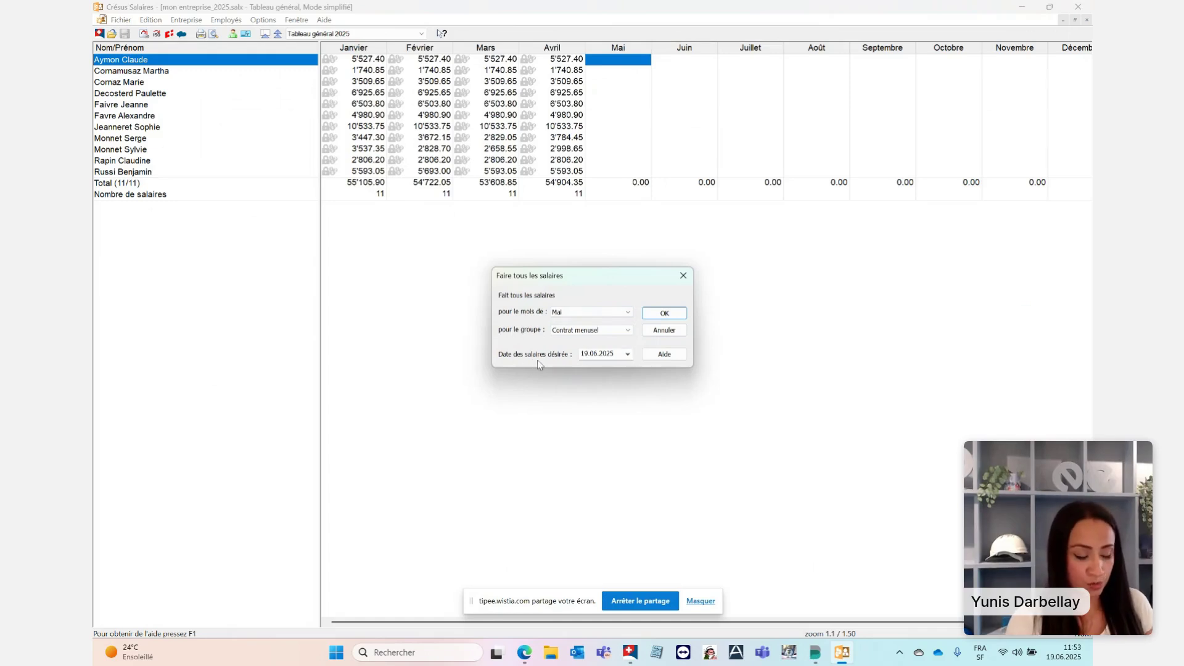
# Step: Set the desired salary date to 25.05.2025 and run the monthly salary calculation
pyautogui.doubleClick(617, 354)
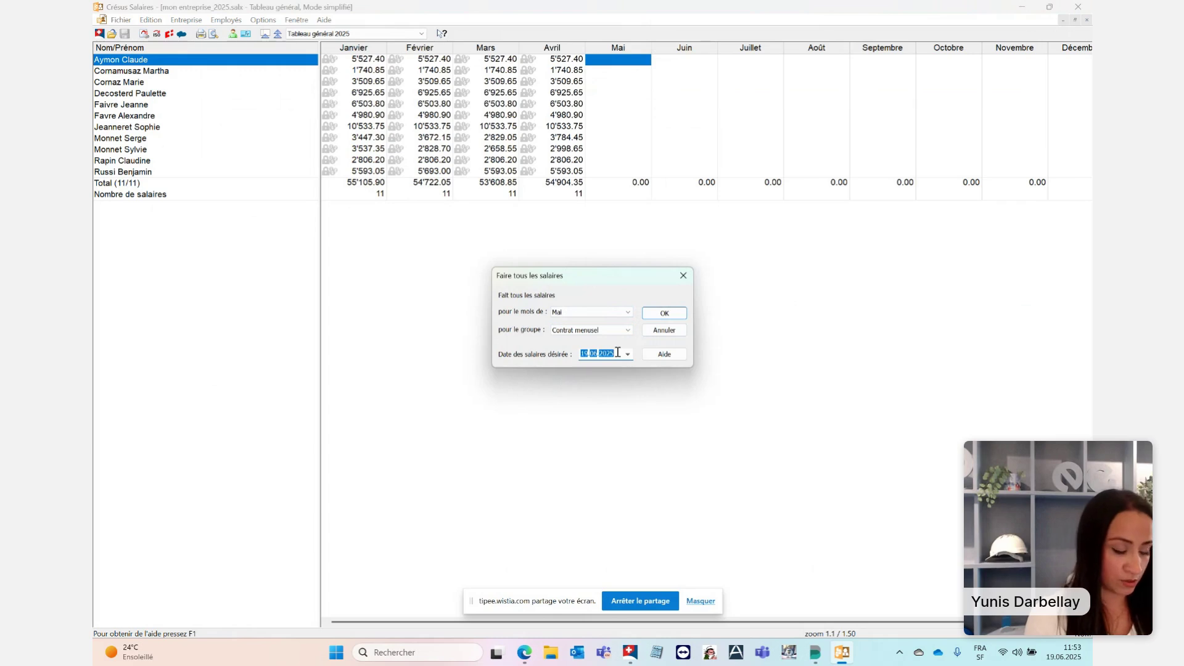
pyautogui.write('25.')
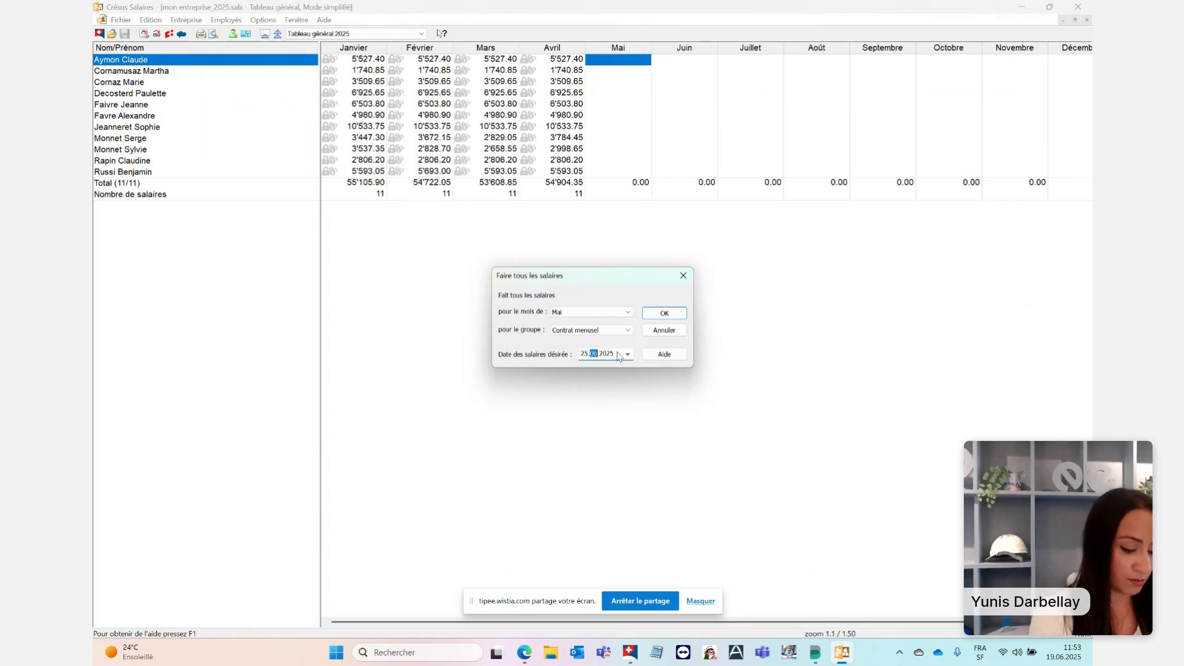
pyautogui.write('05.')
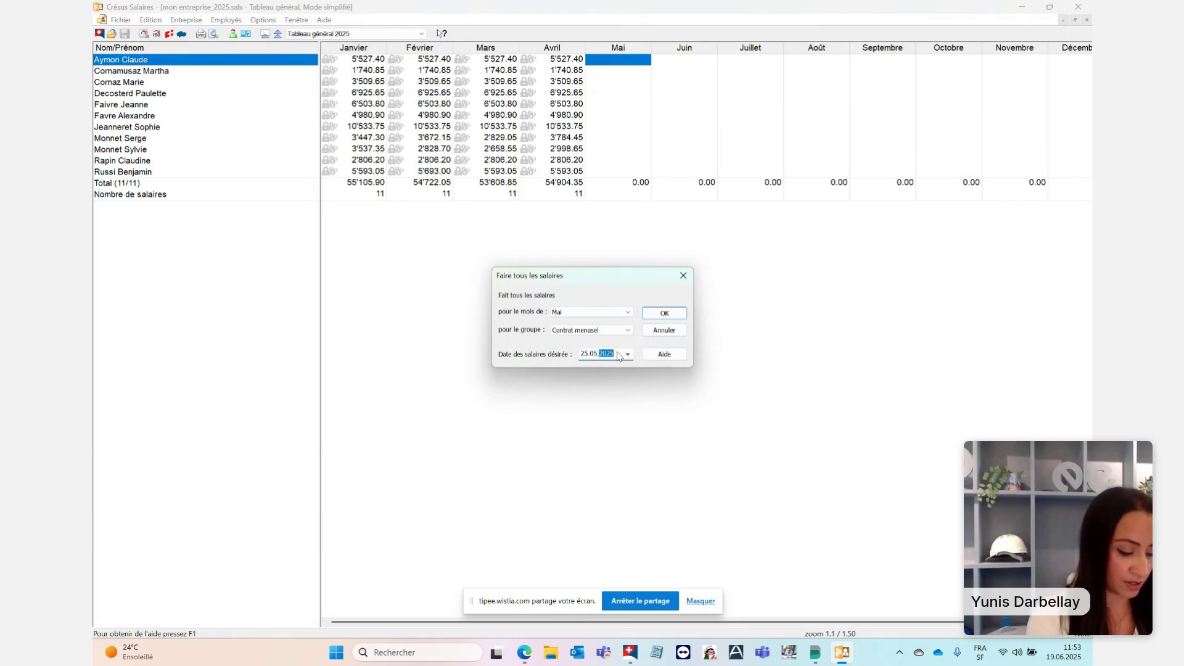
pyautogui.write('2025')
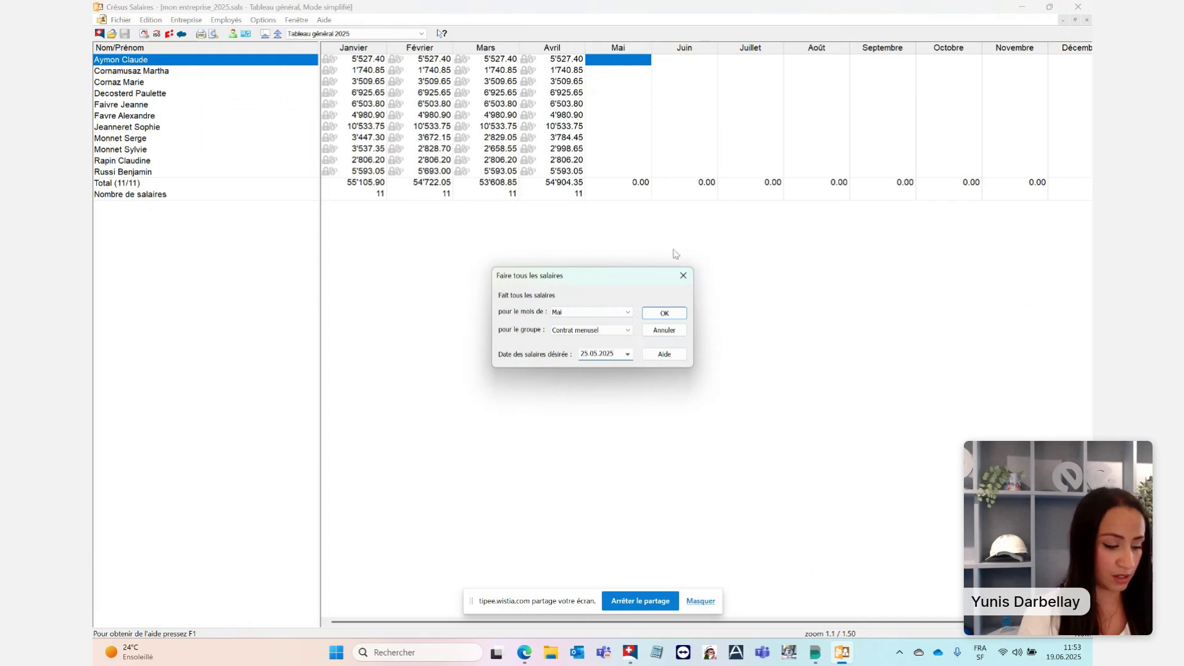
pyautogui.click(675, 316)
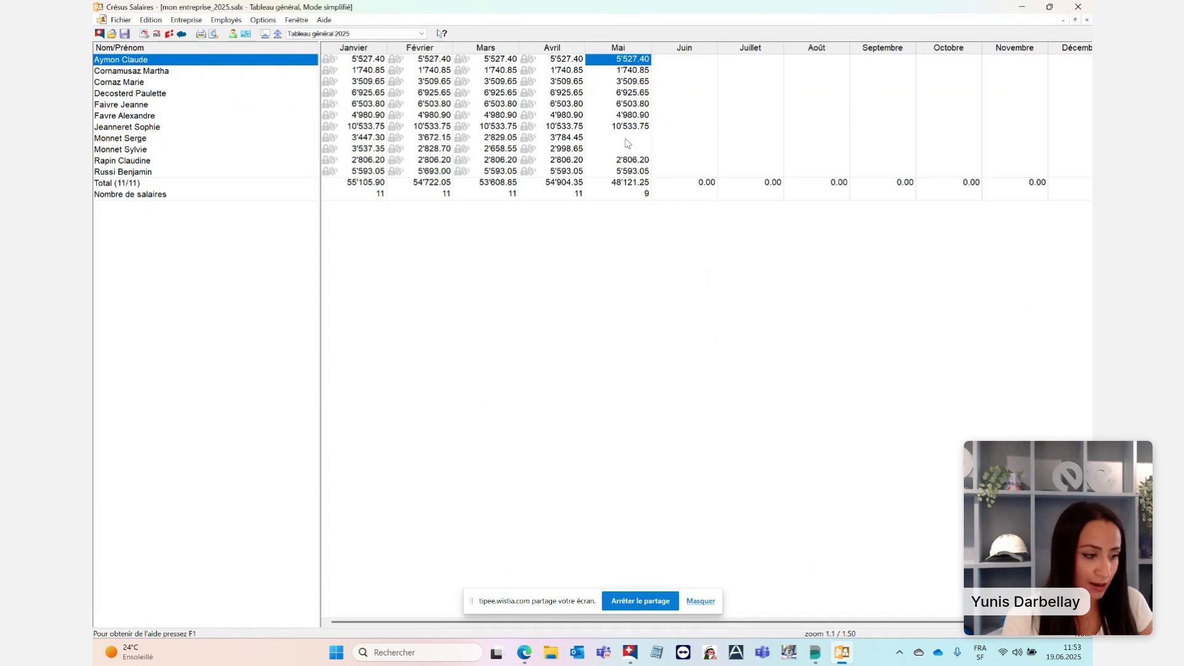
# Step: Open the employee salary import, choose the Tipee "Mon Entreprise" import model and check the file path to import
pyautogui.click(227, 20)
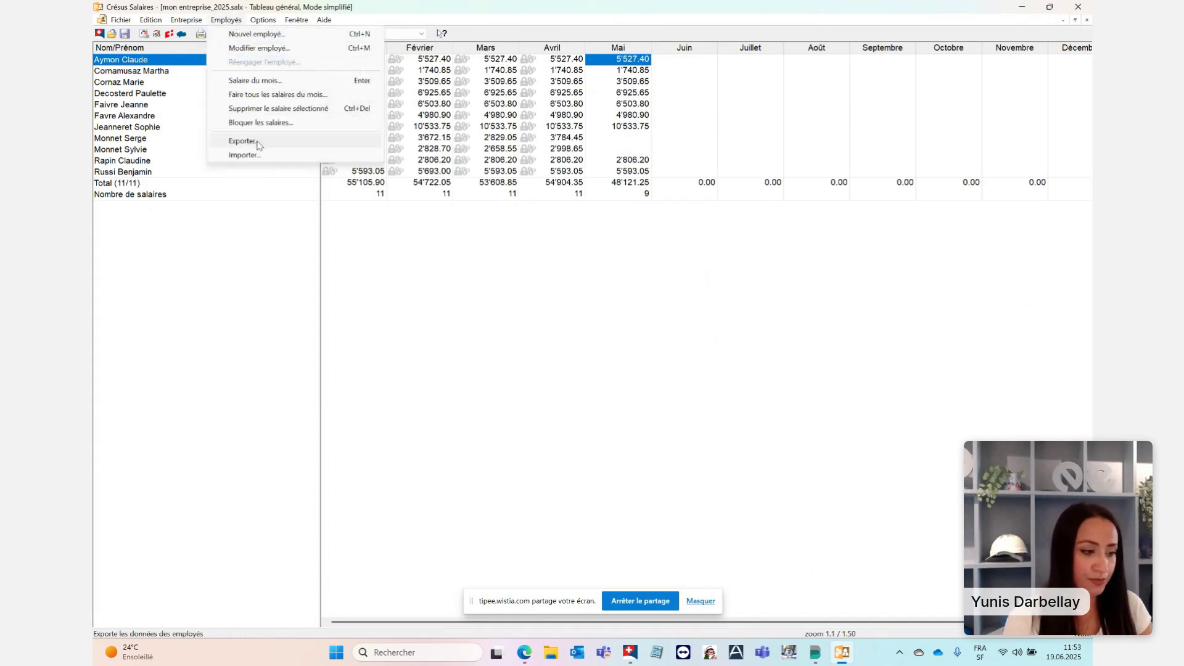
pyautogui.click(242, 155)
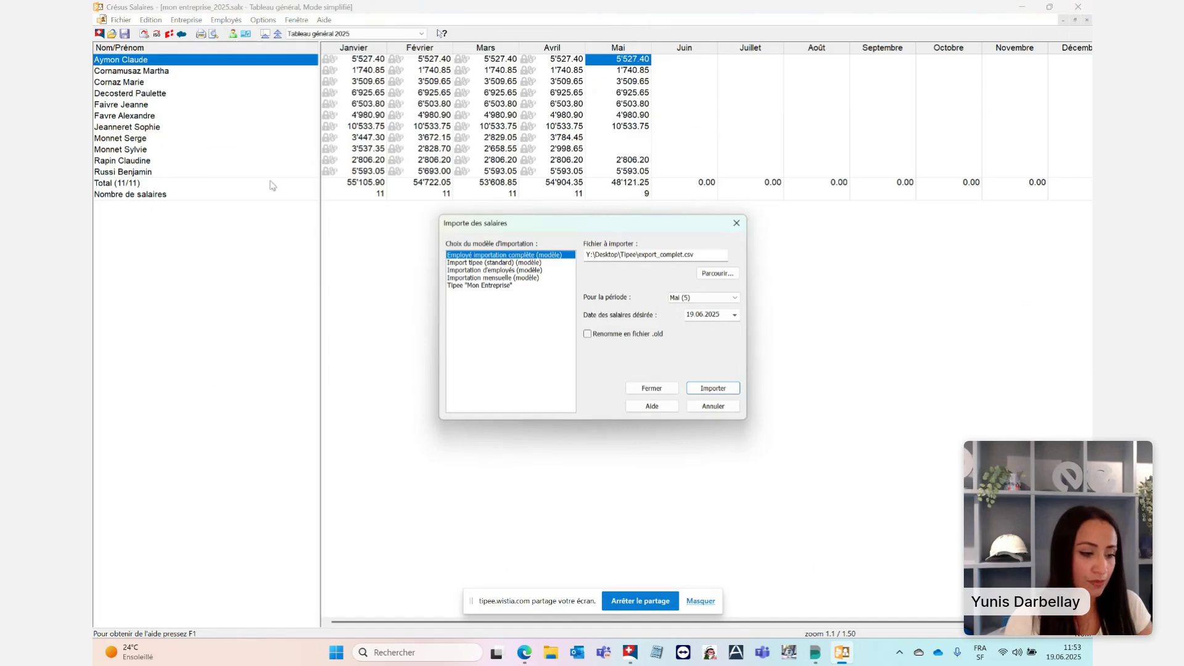
pyautogui.click(481, 286)
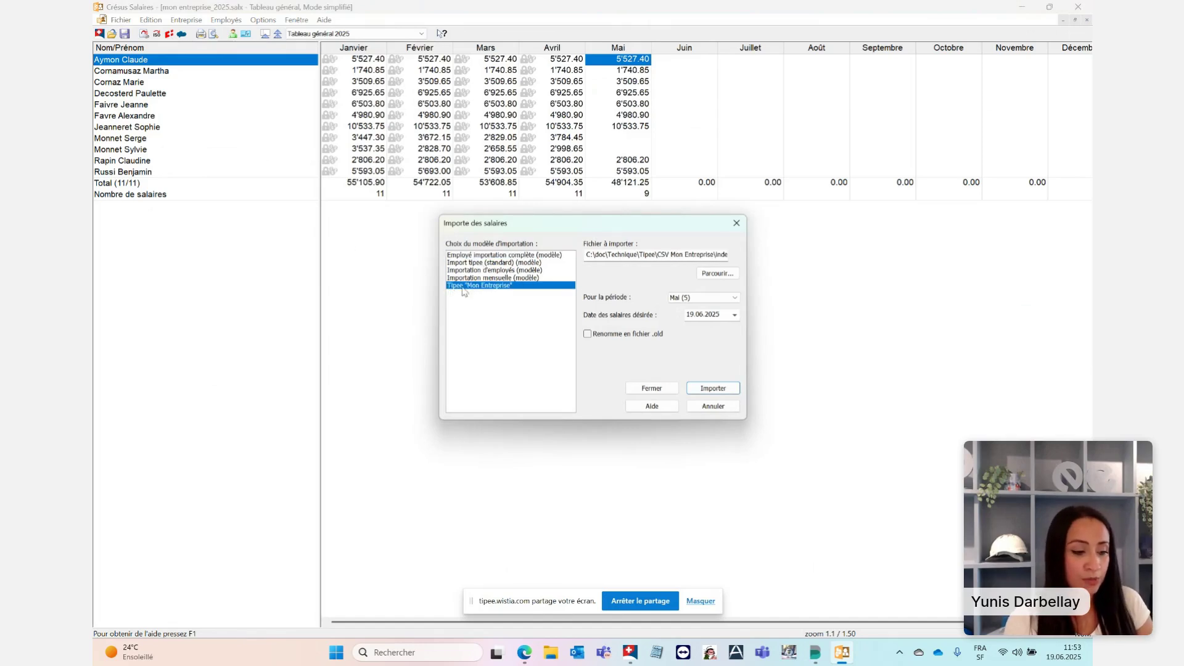
pyautogui.click(456, 293)
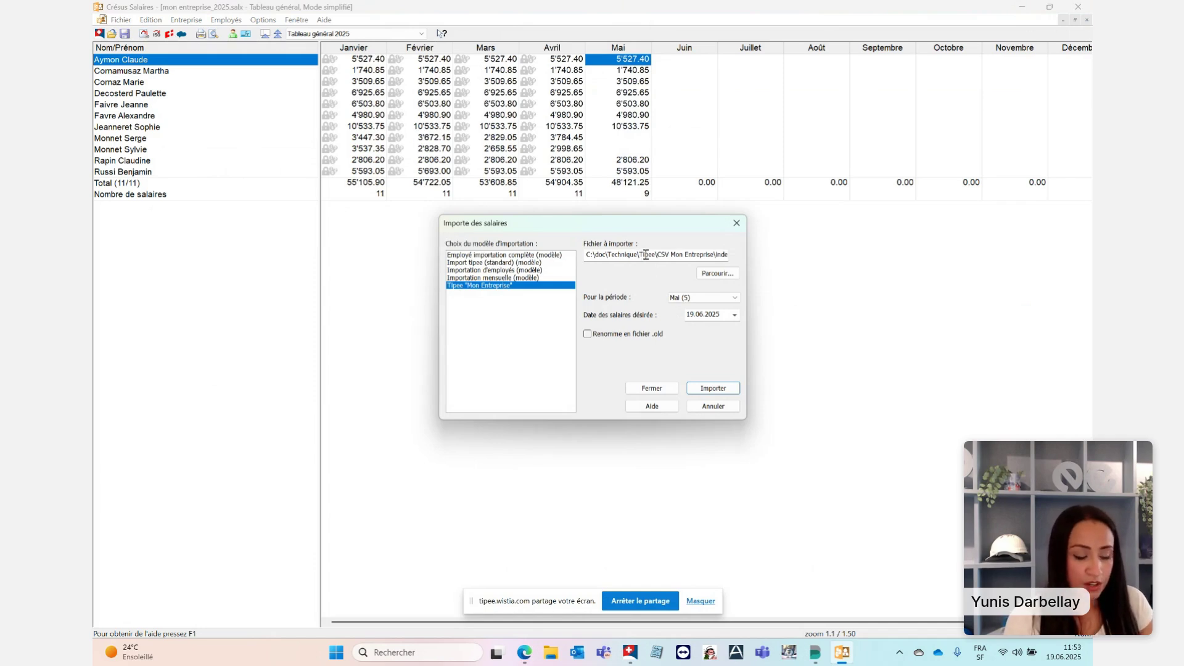
pyautogui.click(712, 254)
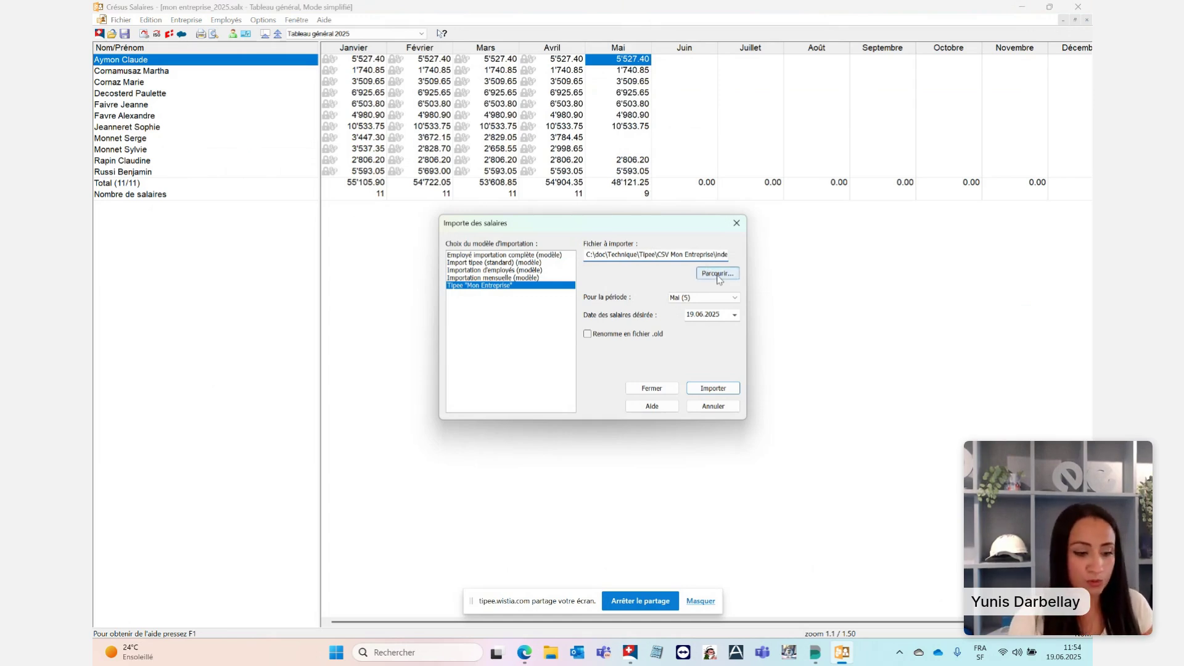
pyautogui.click(718, 276)
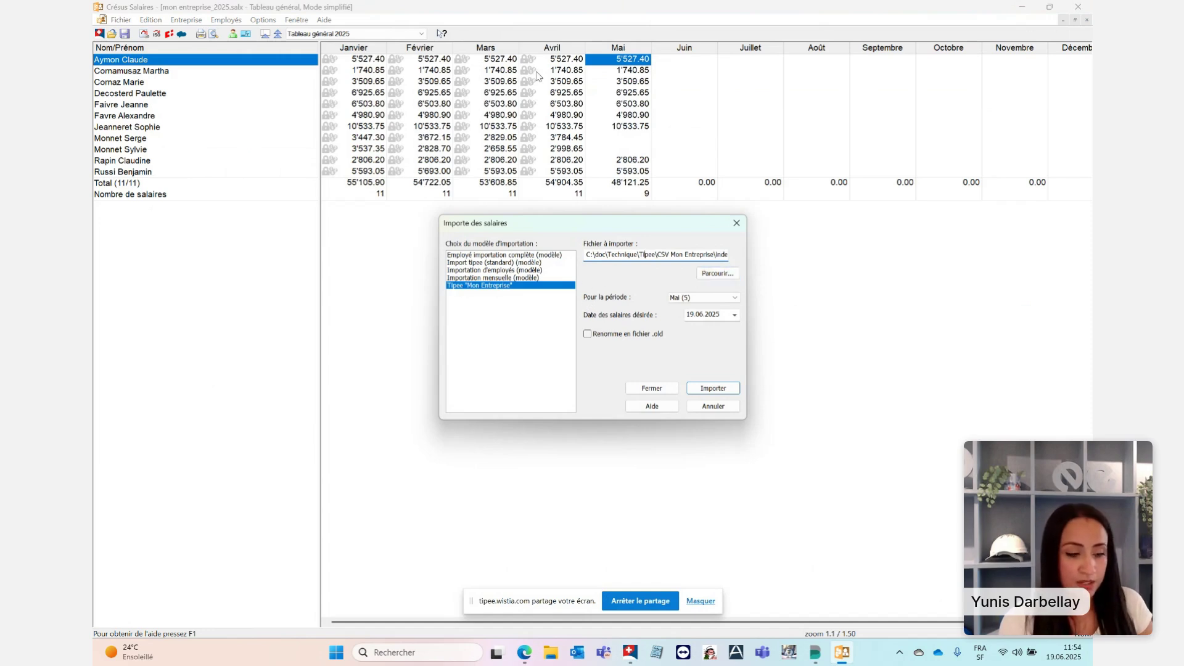
# Step: Set the import period to Mai (5) and the desired salary date to 30.05.2025
pyautogui.click(591, 301)
pyautogui.click(706, 302)
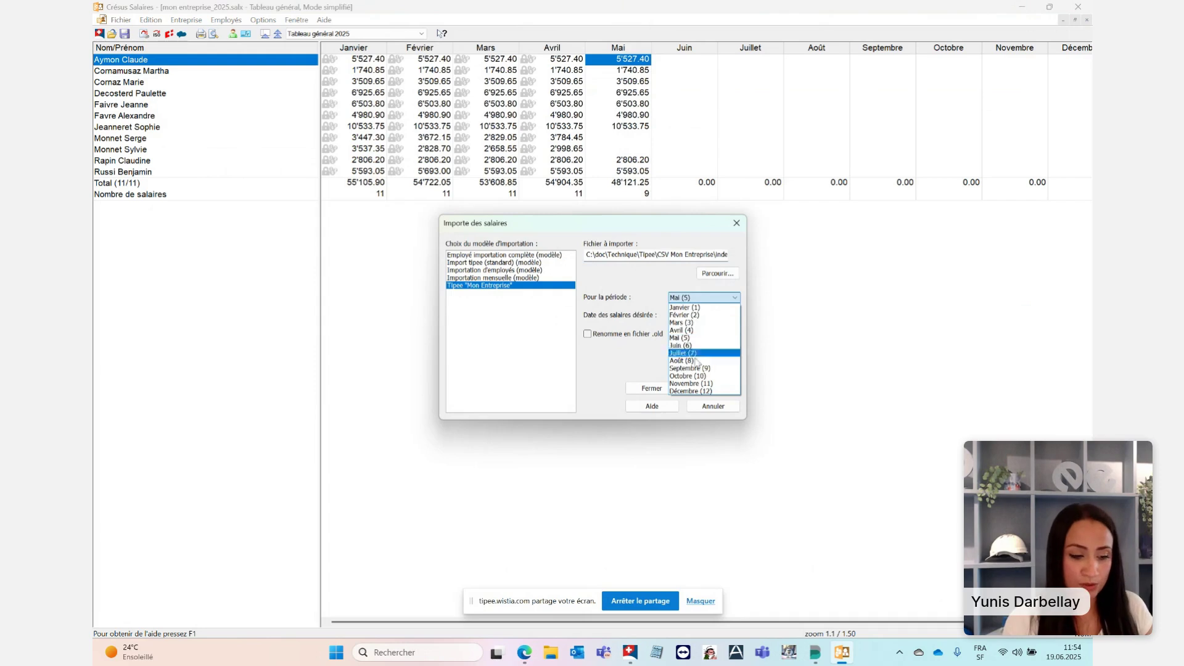
pyautogui.click(684, 338)
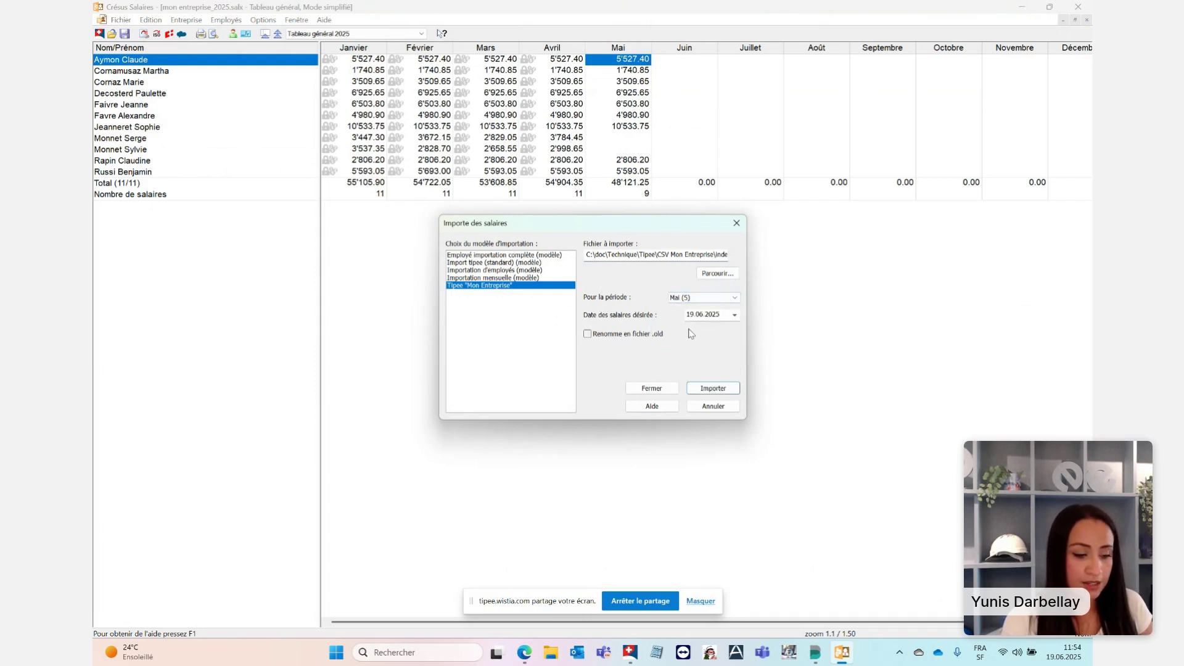
pyautogui.click(721, 316)
pyautogui.write('25')
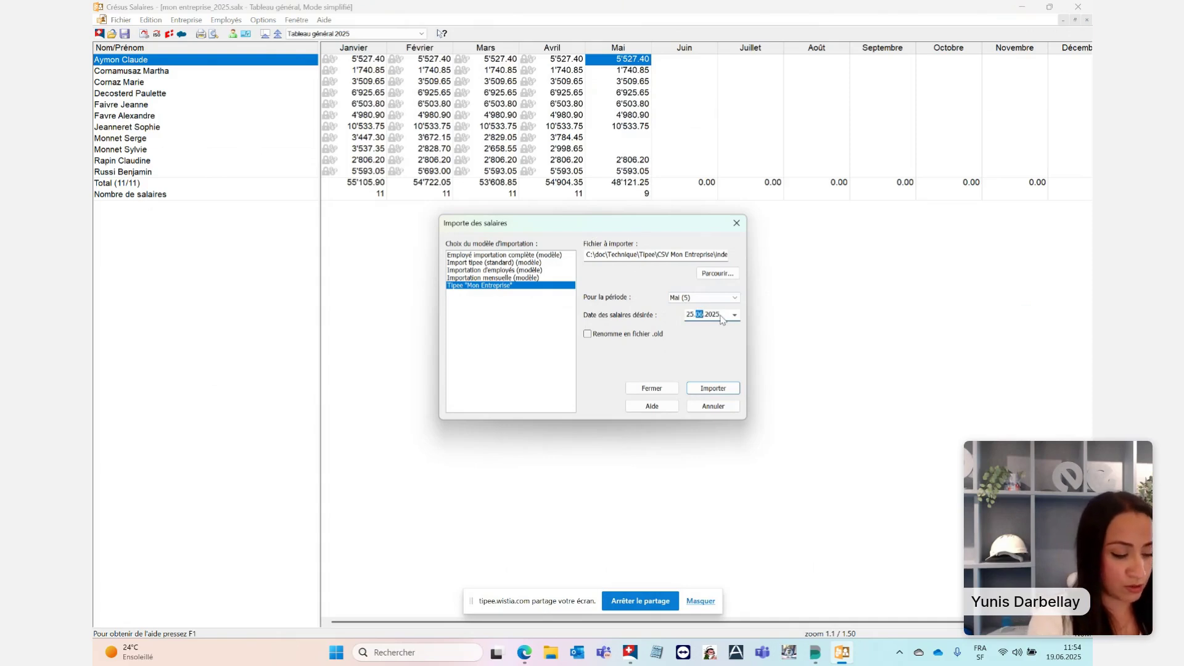
pyautogui.press('BackSpace')
pyautogui.press('BackSpace')
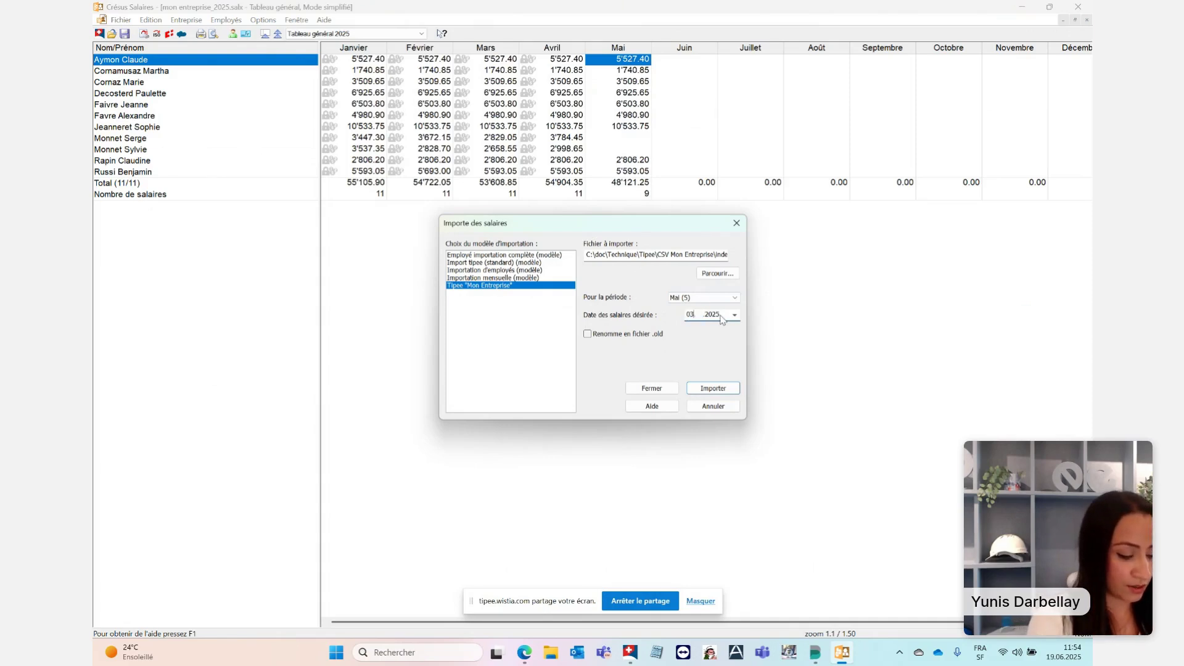
pyautogui.write('30.05.')
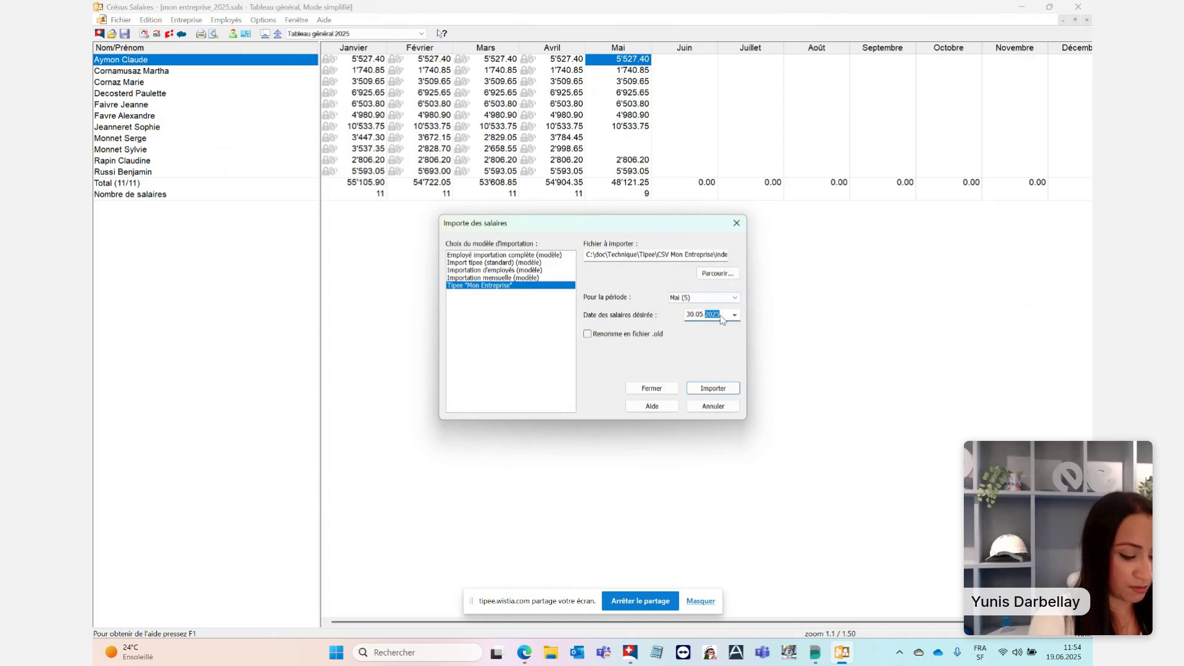
pyautogui.write('2025')
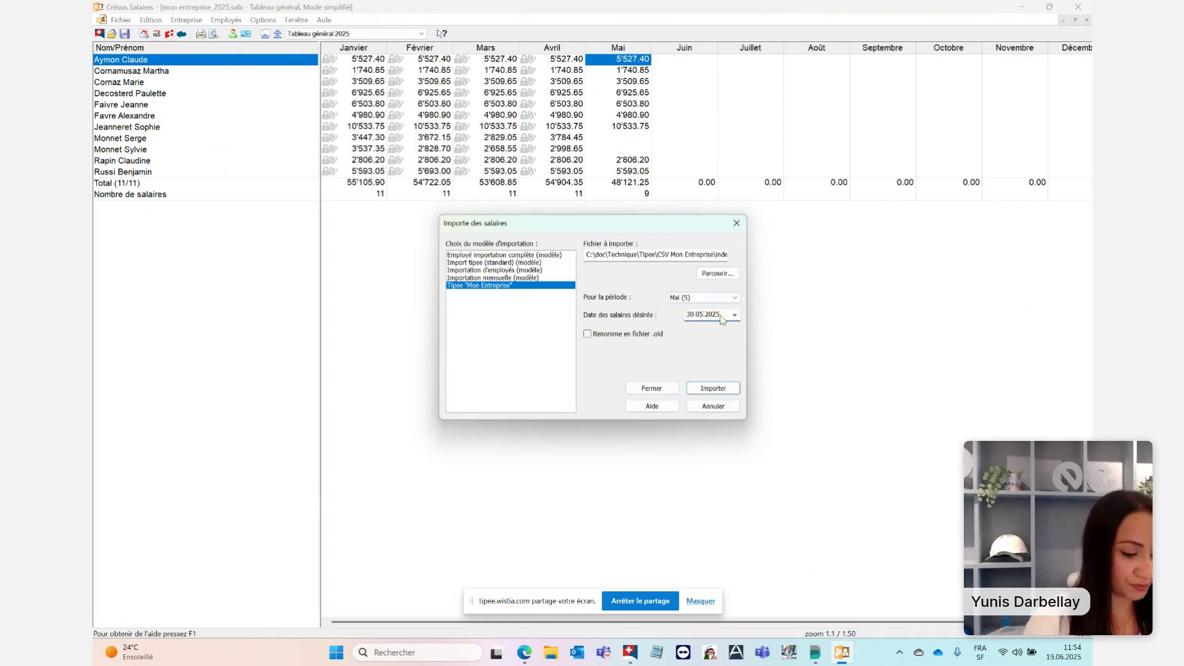
# Step: Run the salary import for all employees with existing May salaries, replacing the imported item values without erasing the salaries
pyautogui.click(714, 388)
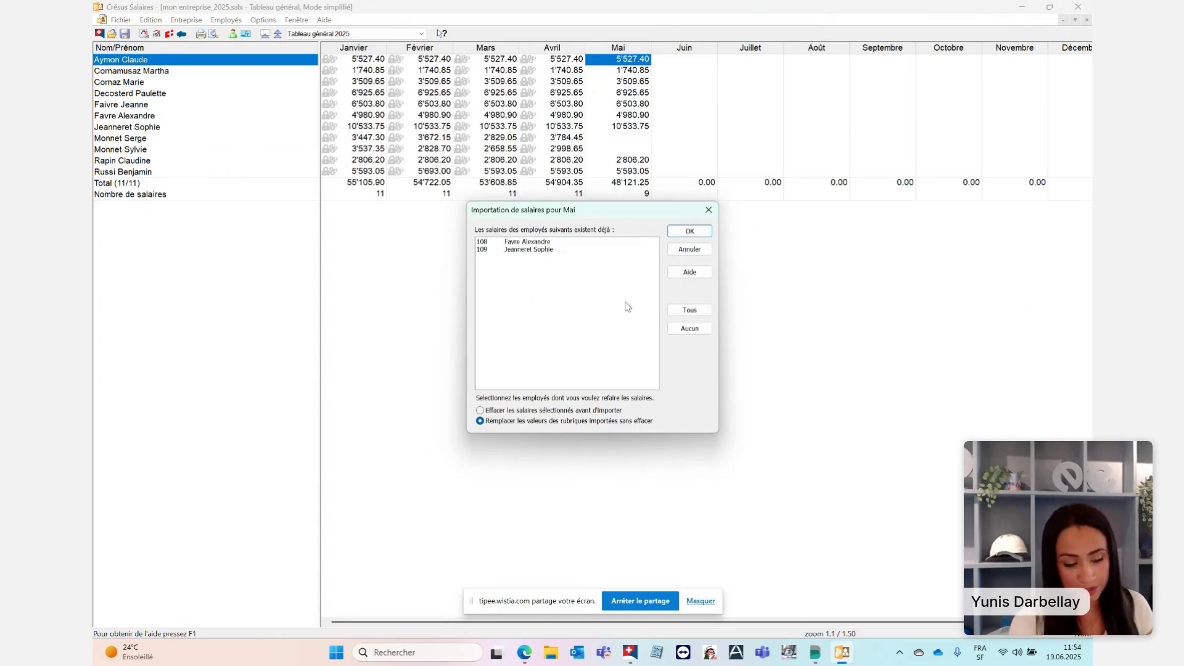
pyautogui.click(688, 312)
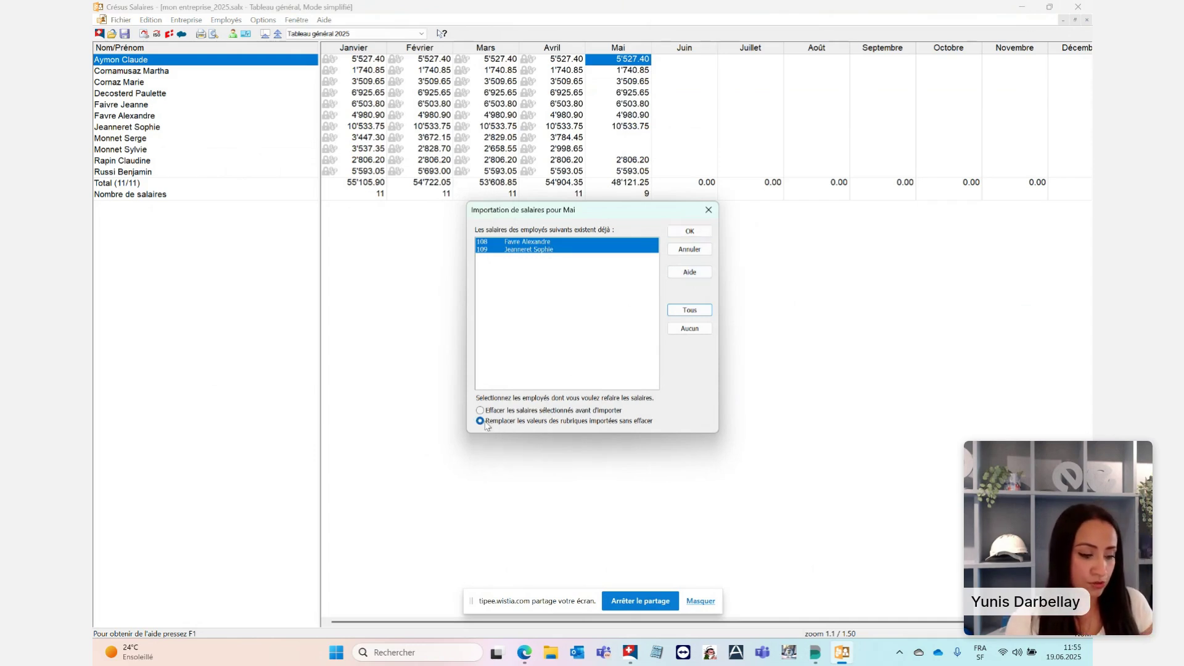
pyautogui.click(688, 230)
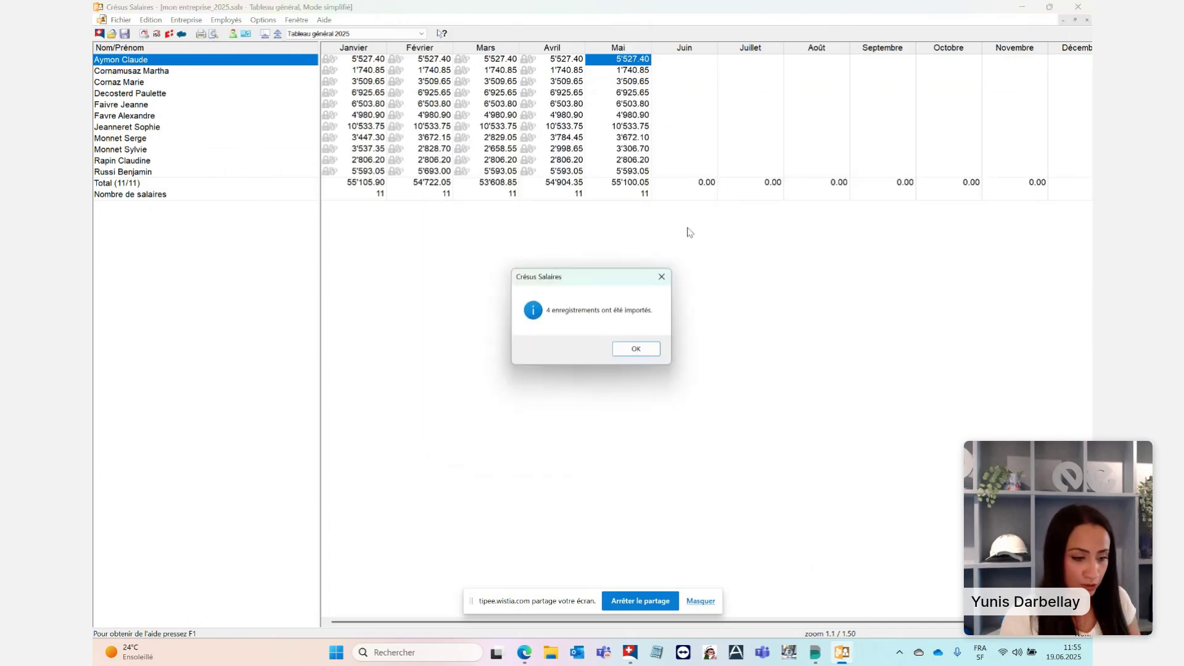
pyautogui.click(634, 357)
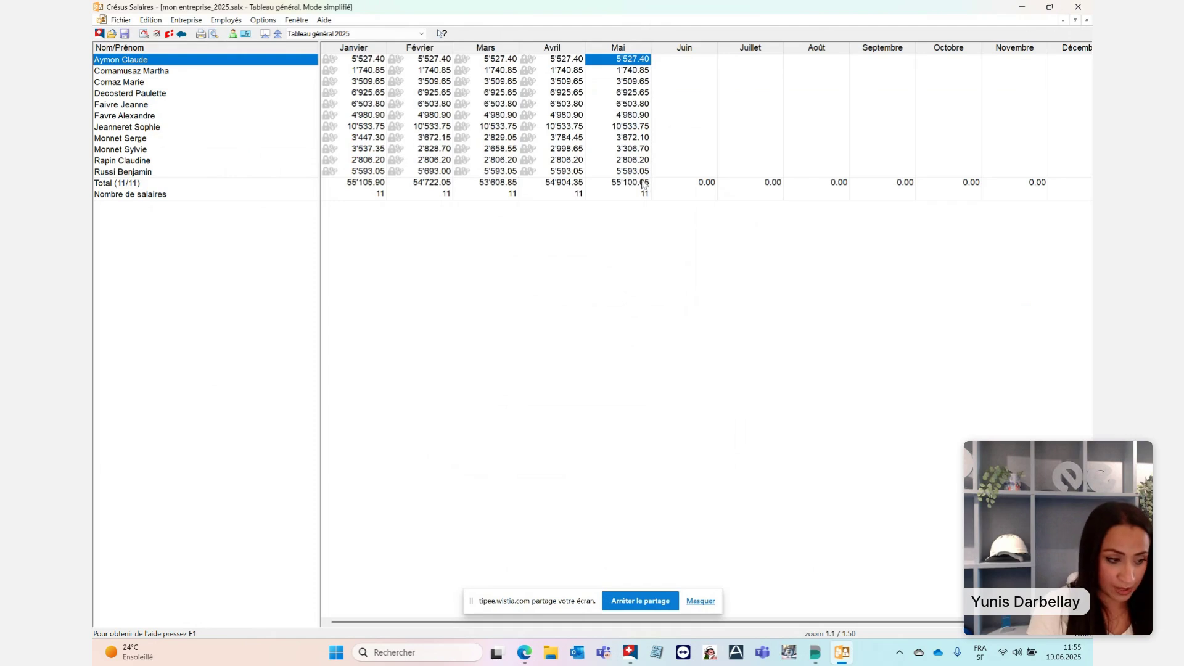
# Step: Preview the May payslips for the Contrat horaire group with the 2-1 Bulletin de salaire (+vacances) model, and close the preview
pyautogui.click(214, 37)
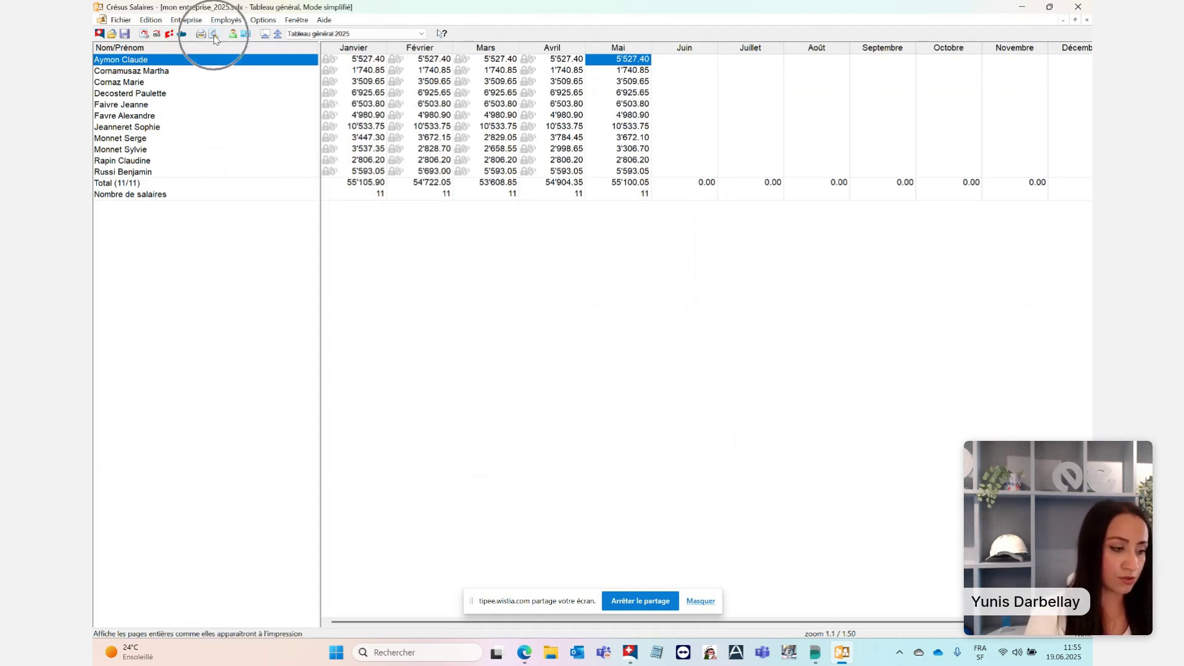
pyautogui.click(214, 36)
pyautogui.click(214, 36)
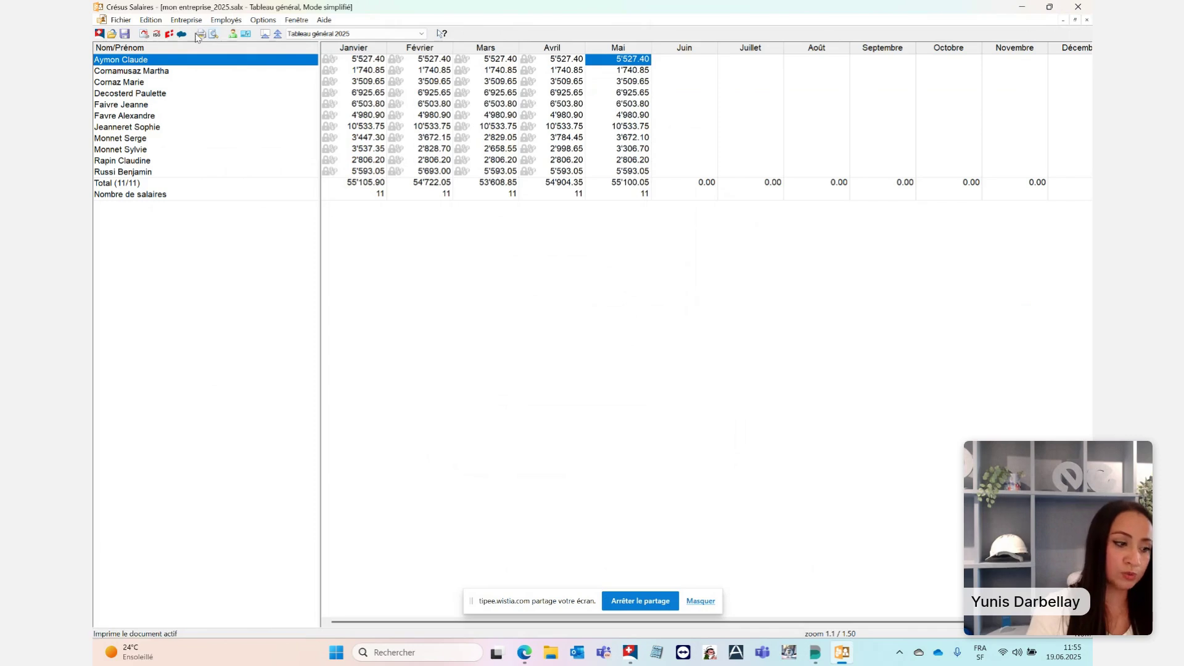
pyautogui.click(199, 35)
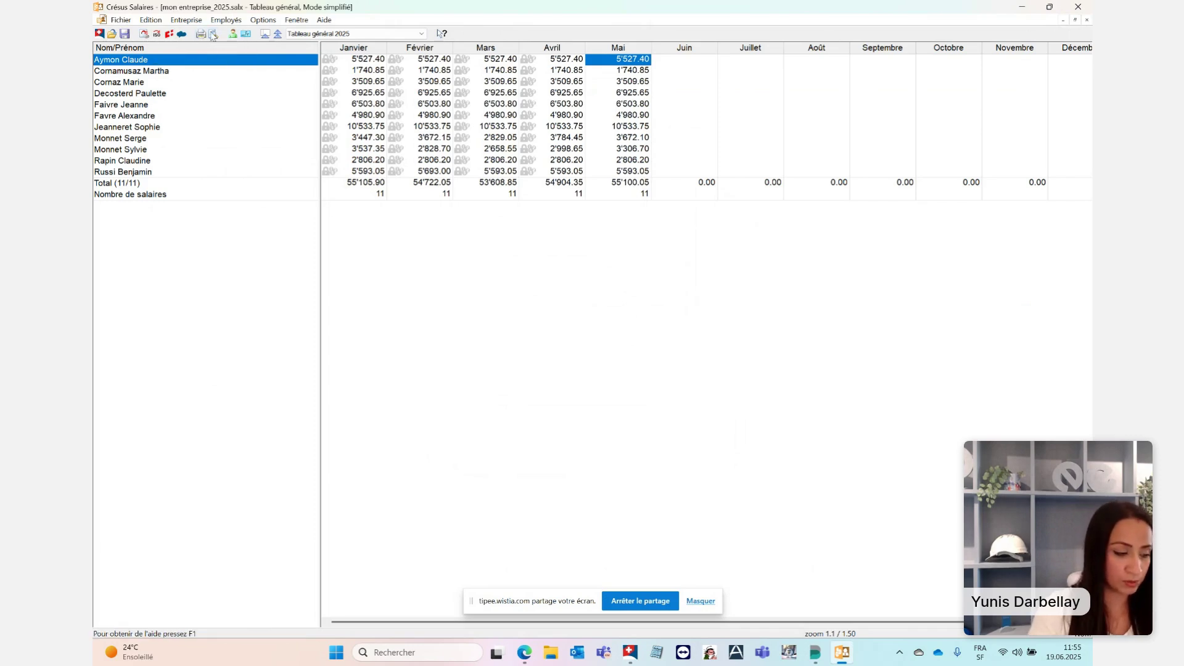
pyautogui.click(214, 35)
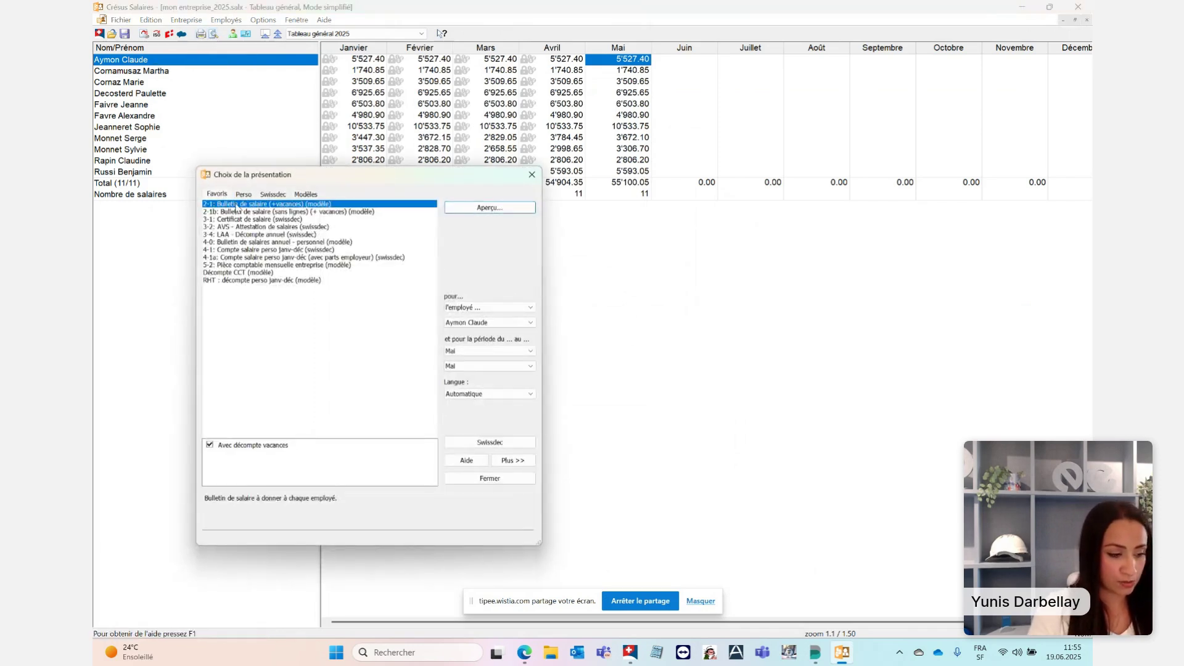
pyautogui.click(476, 307)
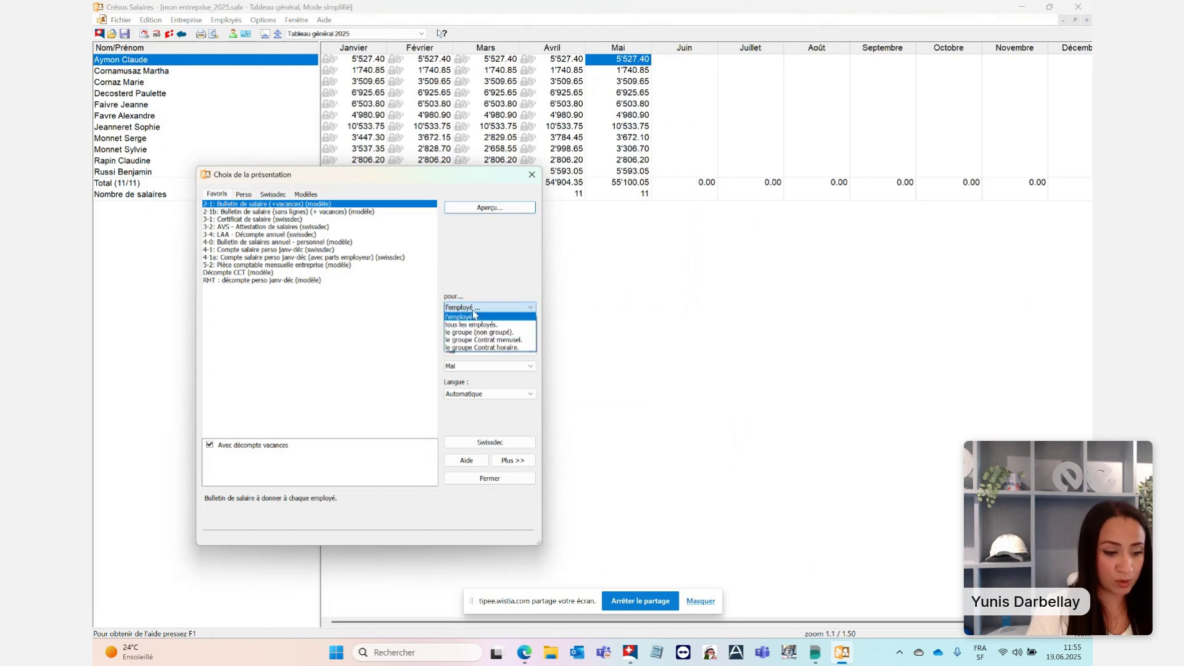
pyautogui.click(479, 348)
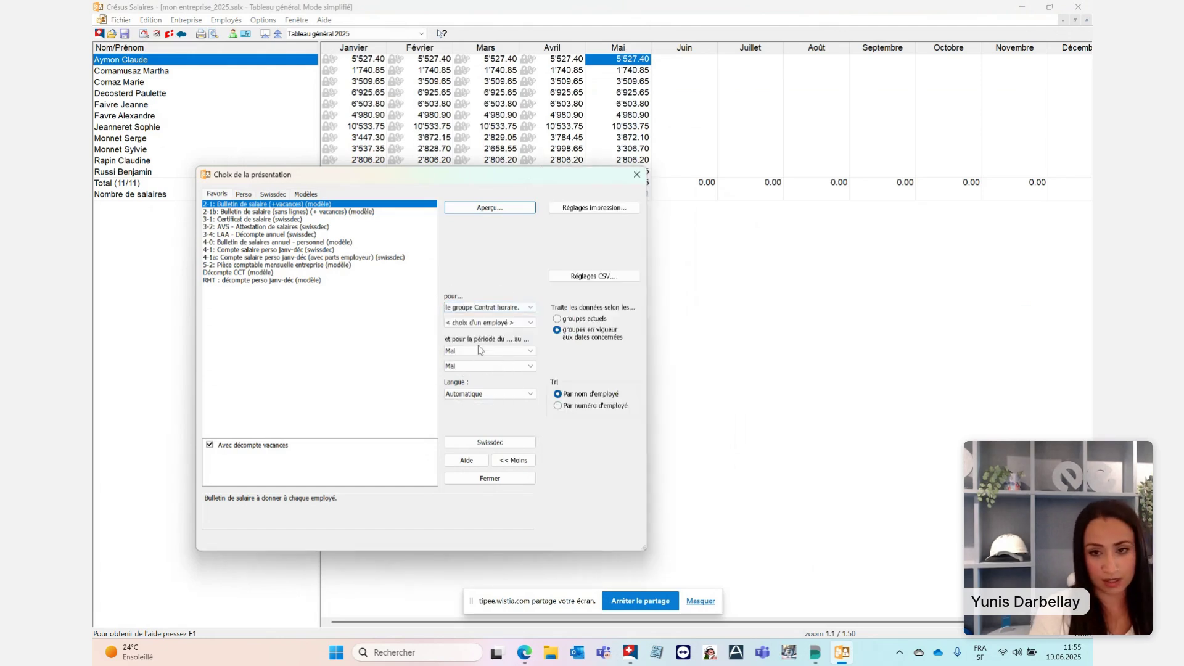
pyautogui.click(486, 209)
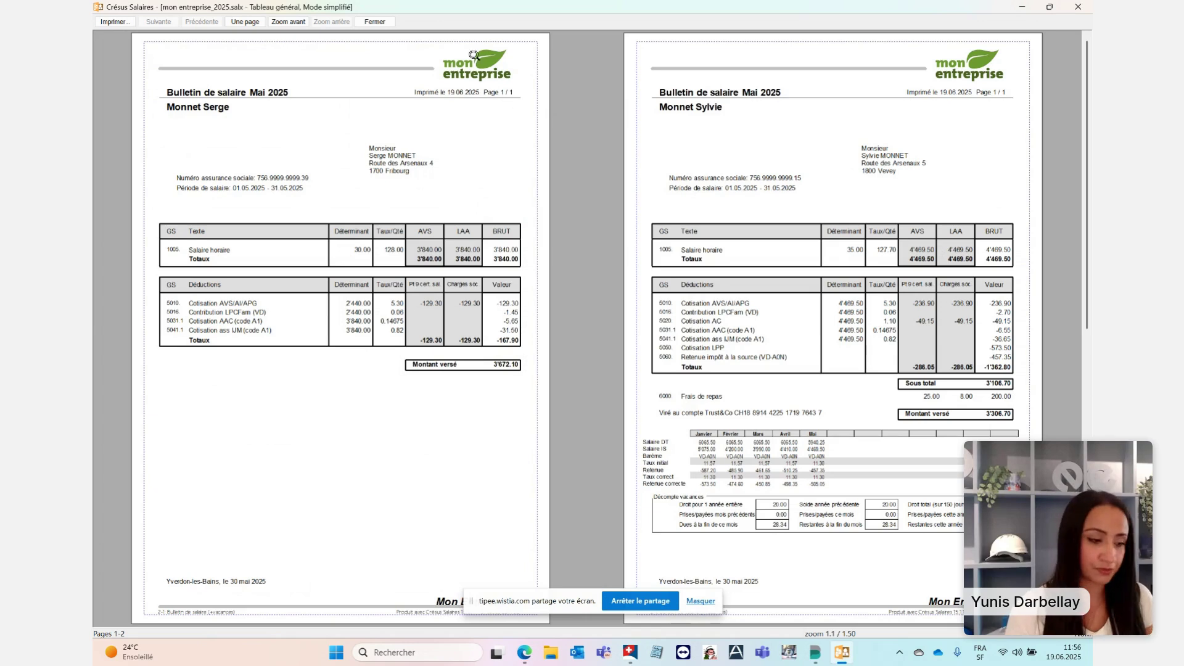
pyautogui.click(375, 23)
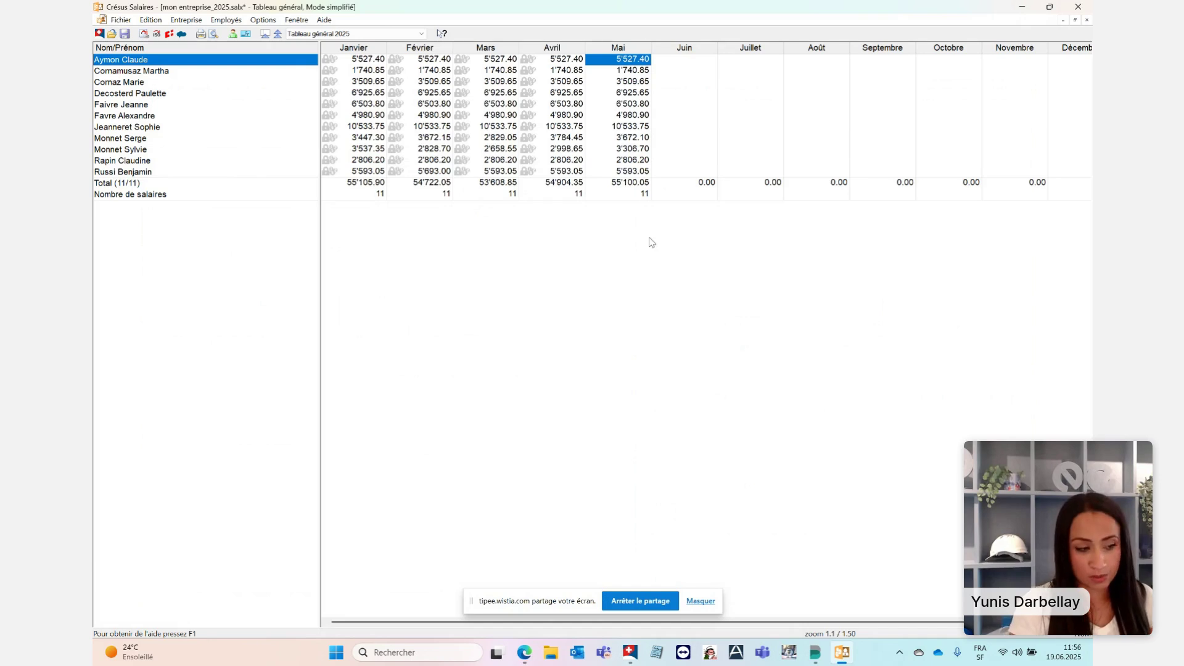
# Step: Open the Swissdec interface, resend the April withholding tax summary lists and return to the salary file's transmissions
pyautogui.click(170, 35)
pyautogui.click(170, 36)
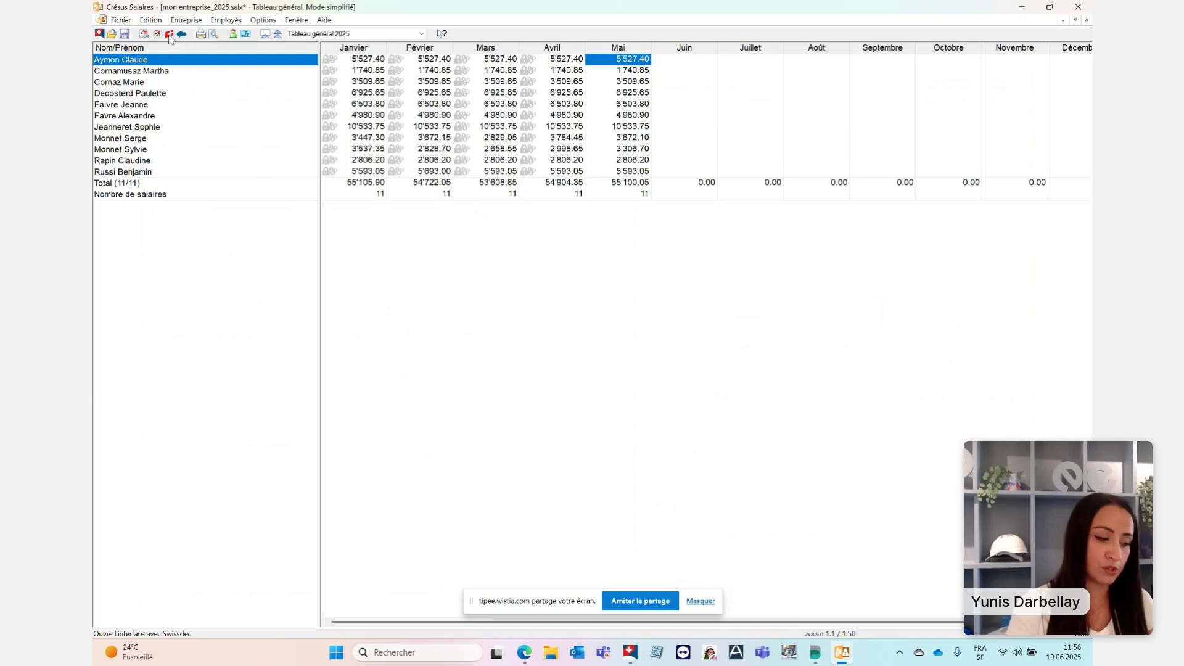
pyautogui.click(170, 36)
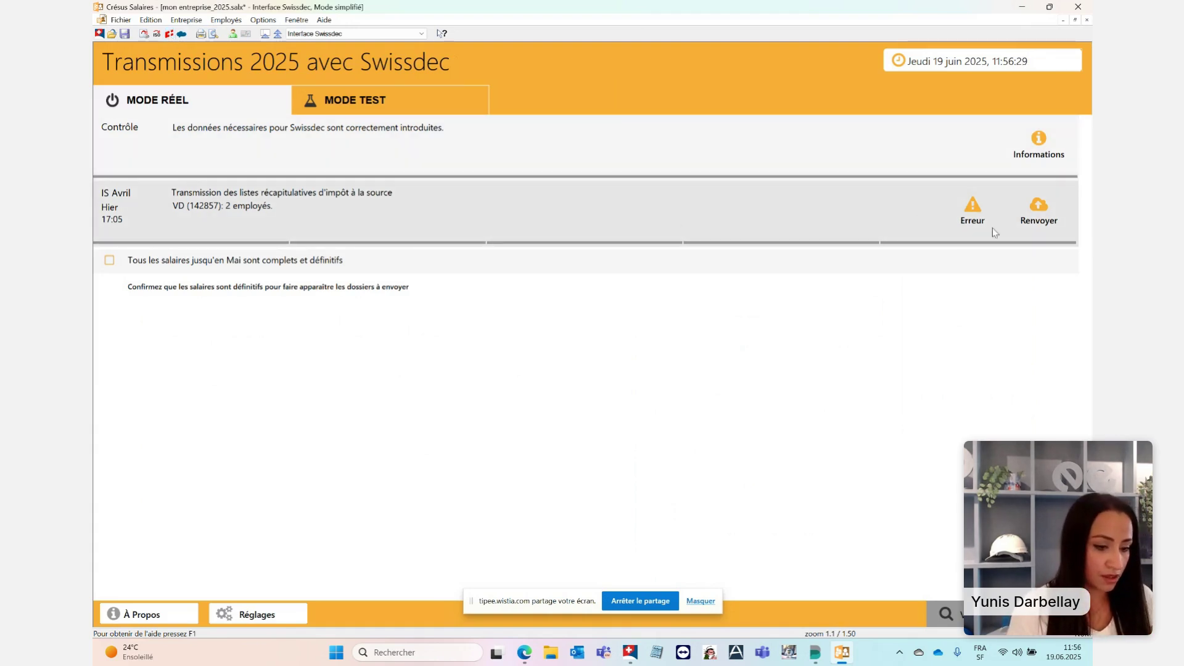
pyautogui.click(1045, 214)
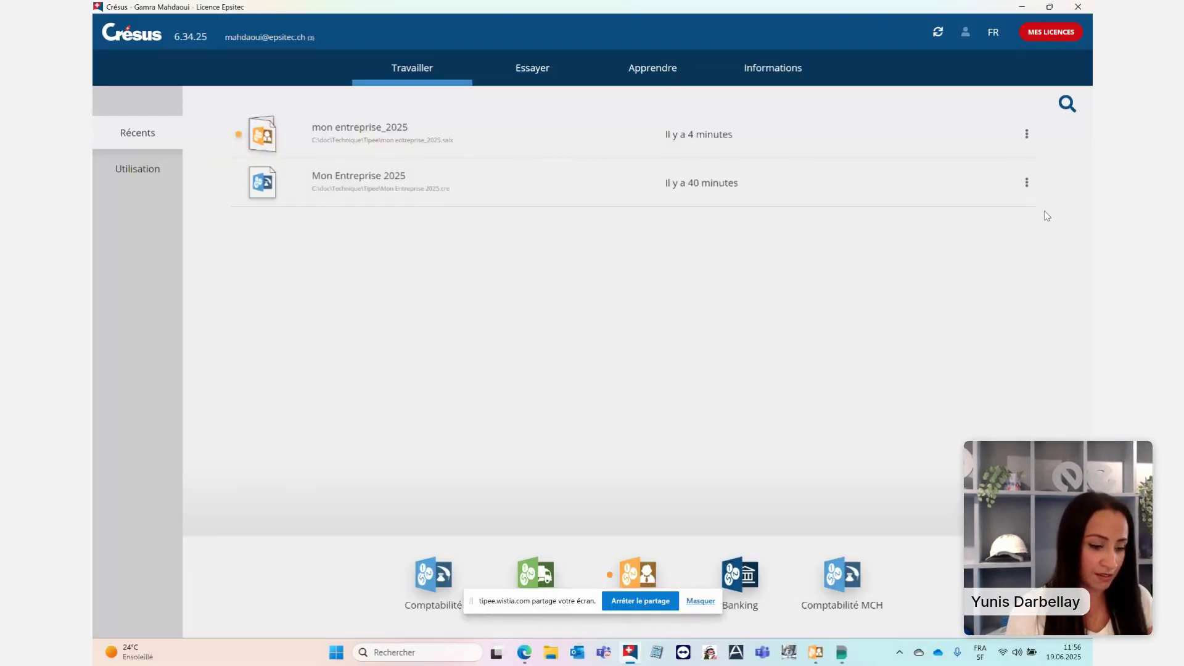
pyautogui.click(814, 654)
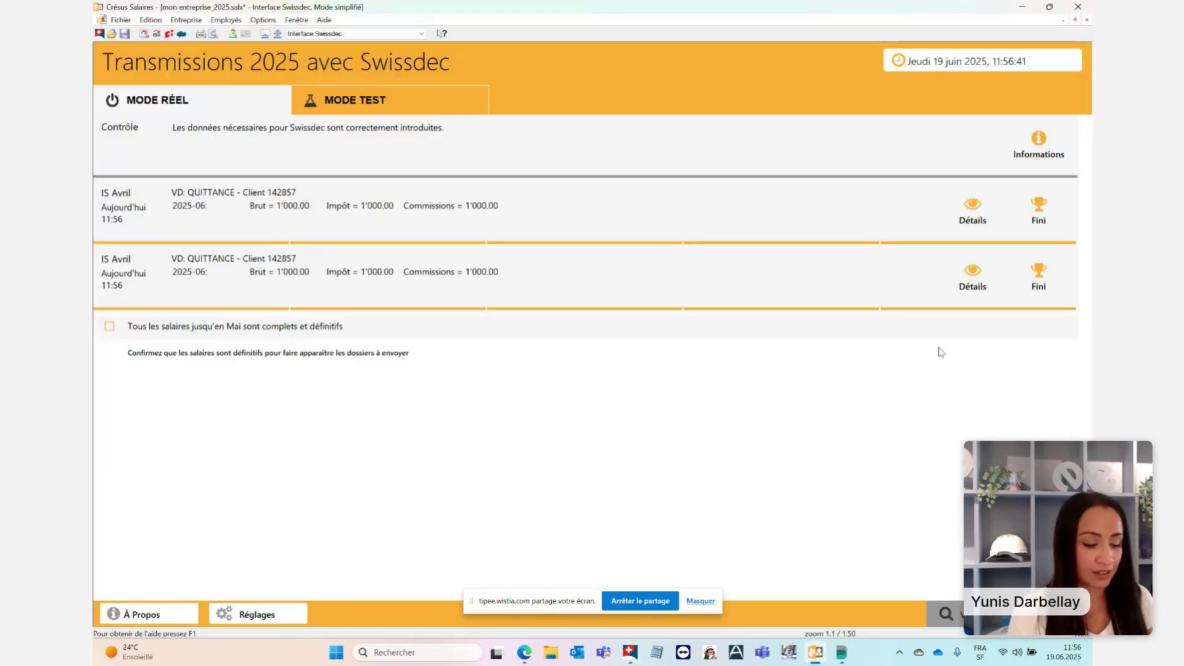
# Step: Confirm that all salaries up to May are complete and final, and send the IS Mai withholding tax lists through ITSERVE
pyautogui.click(109, 328)
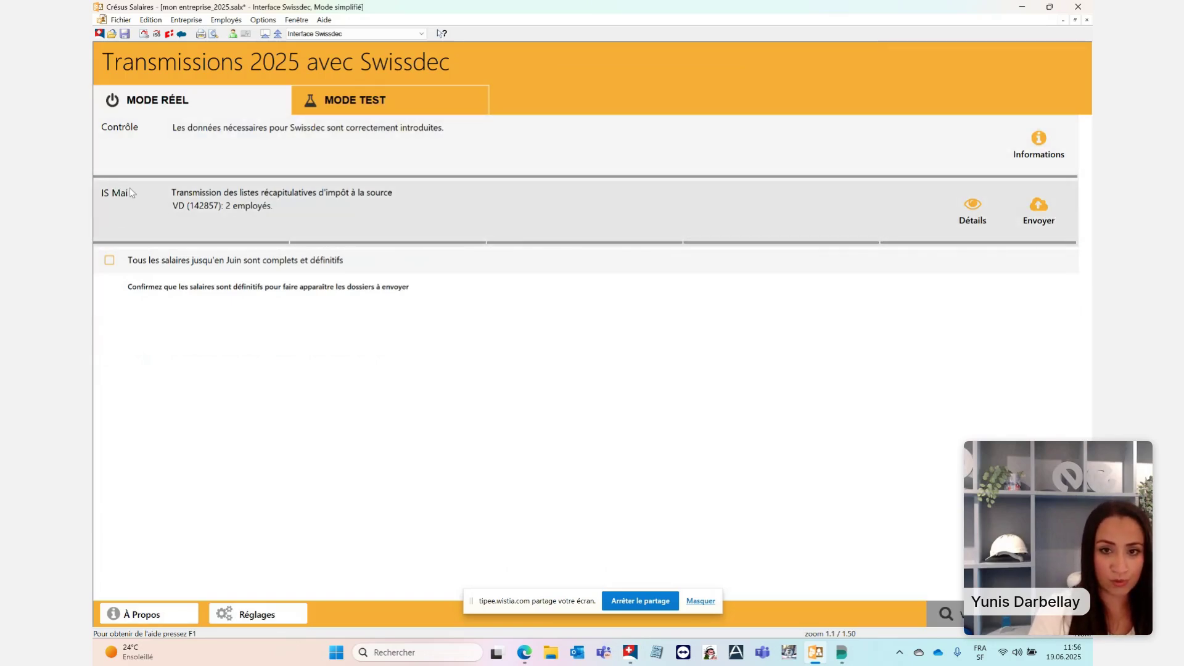
pyautogui.click(1038, 216)
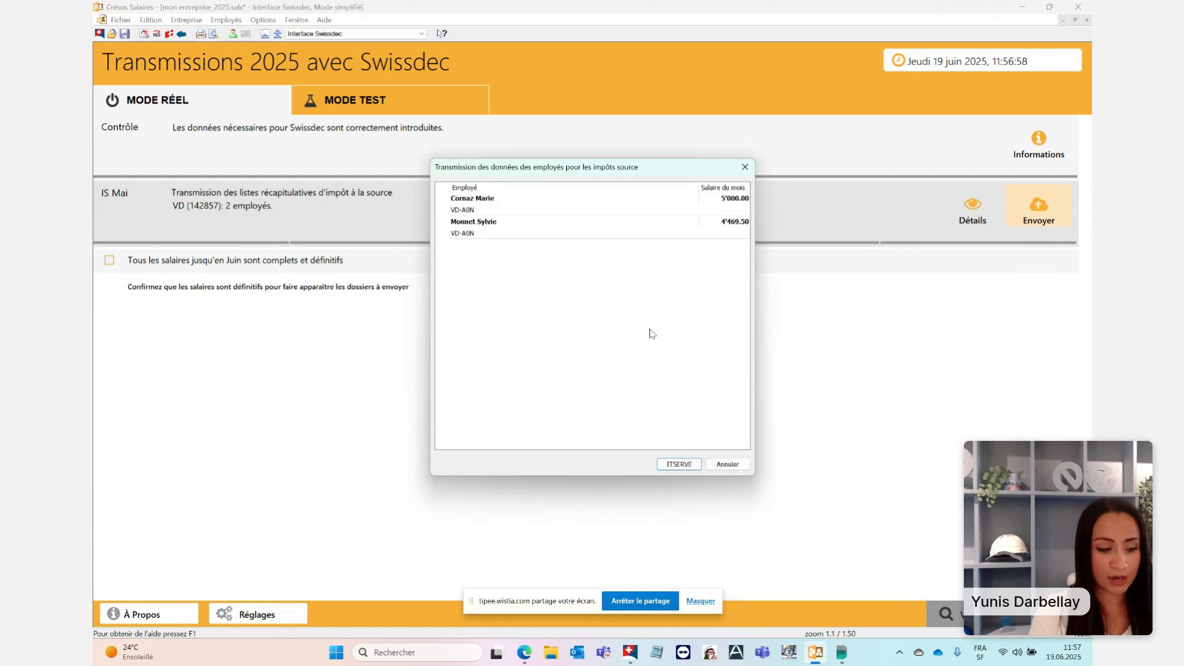
pyautogui.click(680, 464)
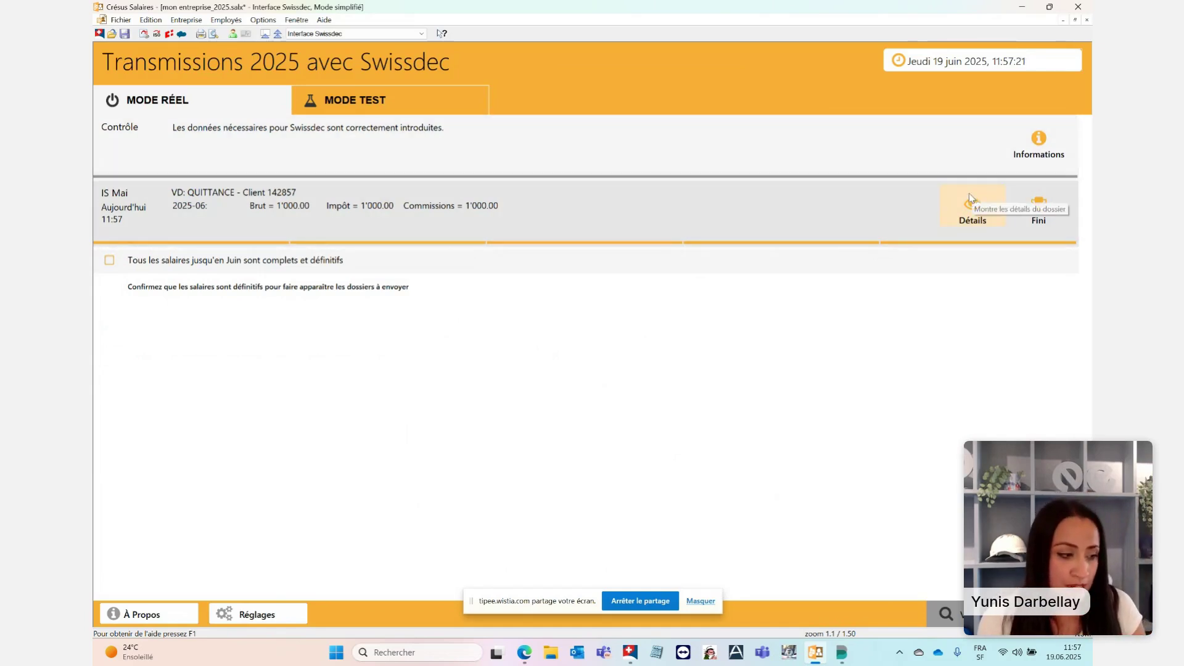
# Step: Switch from the Swissdec interface back to the Tableau général 2025 view
pyautogui.click(265, 36)
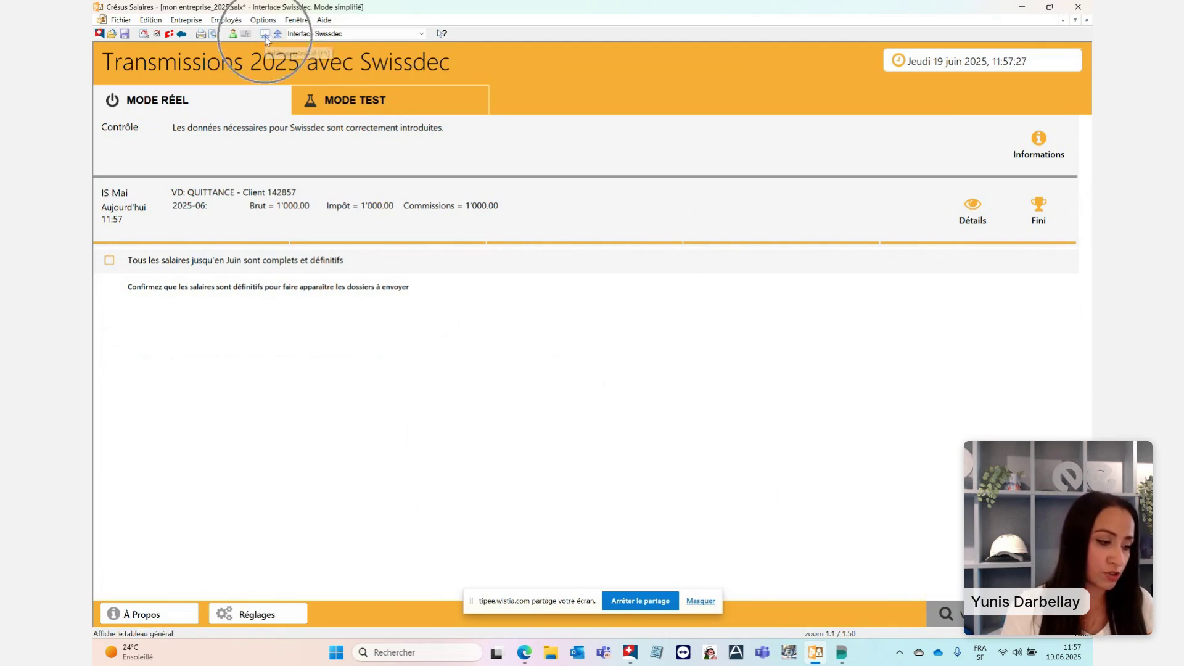
pyautogui.click(265, 36)
pyautogui.click(265, 35)
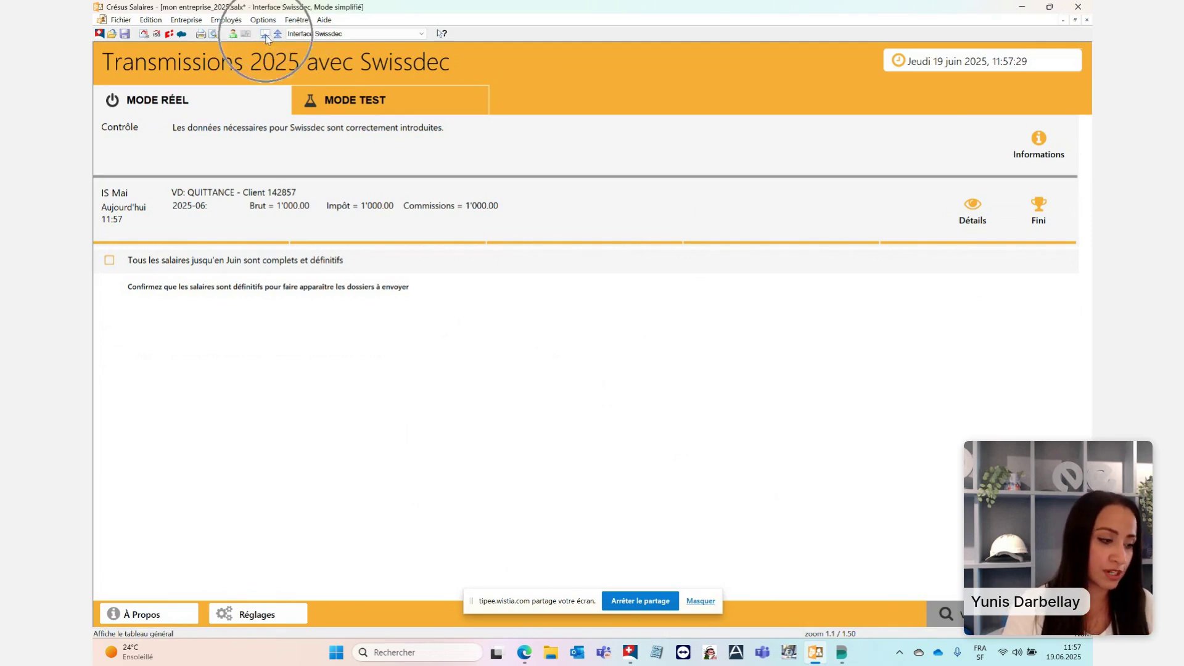
pyautogui.click(265, 36)
pyautogui.click(265, 36)
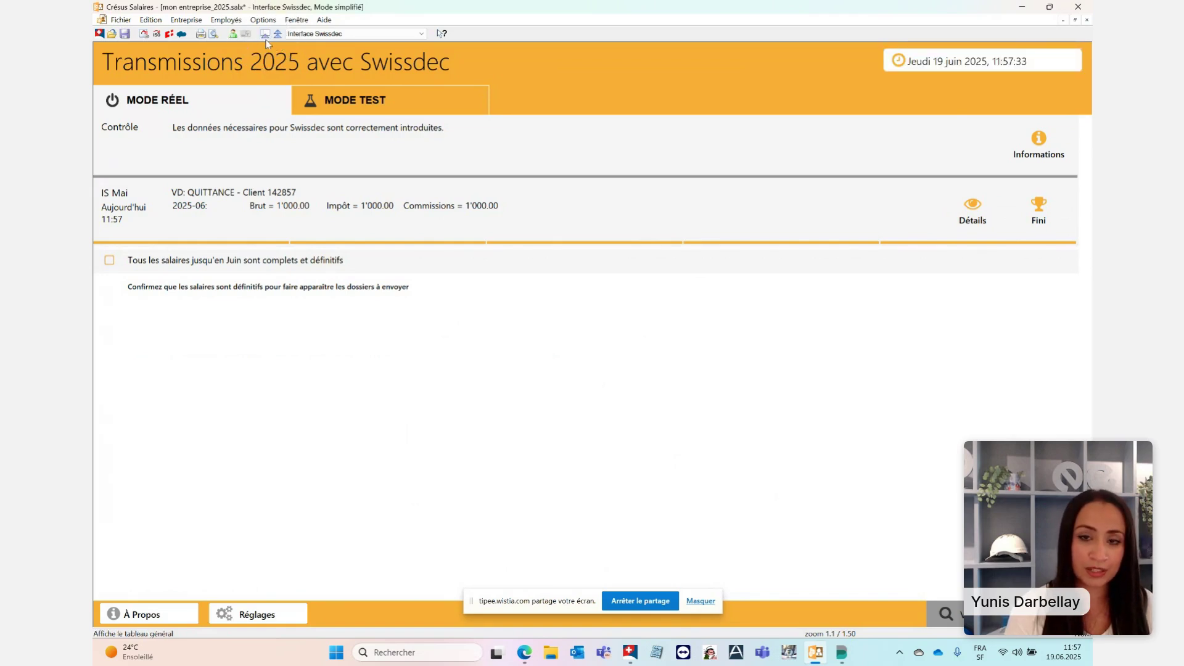
pyautogui.click(345, 34)
pyautogui.scroll(2, 337, 53)
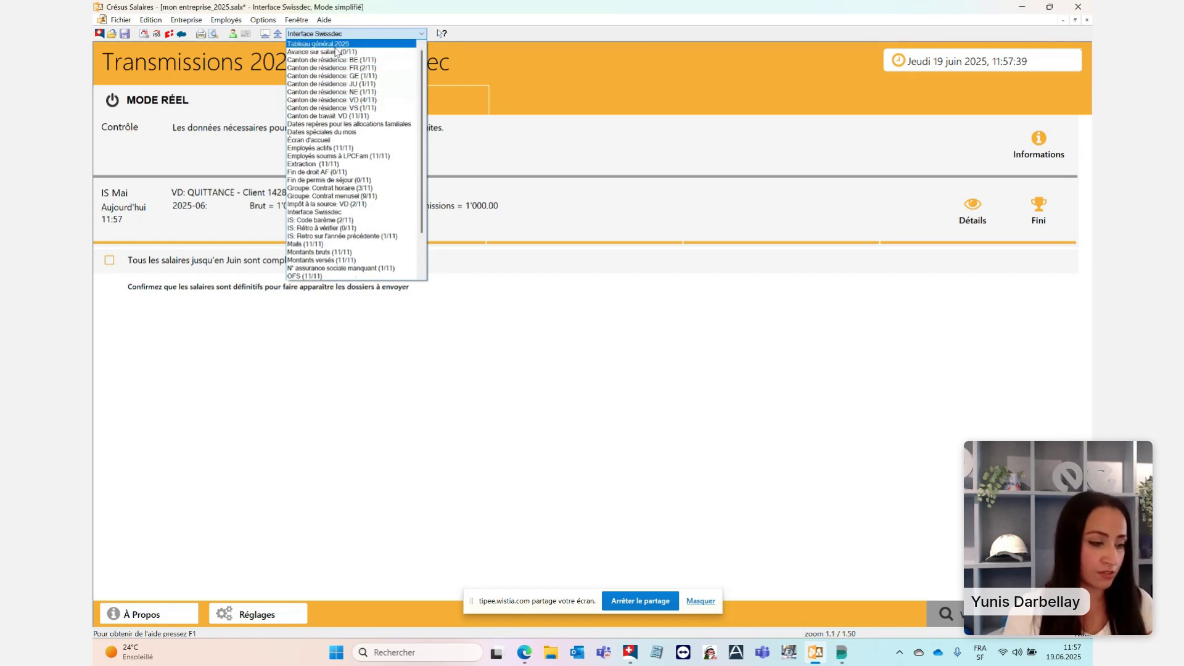
pyautogui.click(336, 46)
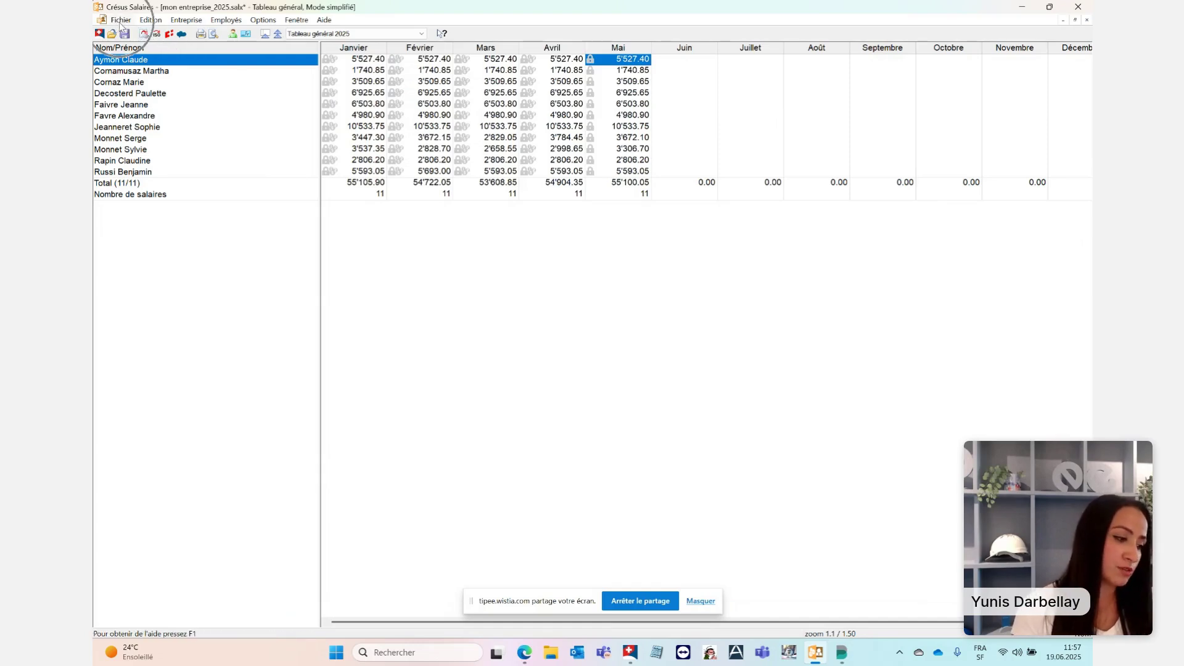
# Step: Start posting the salaries to accounting for Mai and all groups, with the accounting date set to 30.05.2025
pyautogui.click(121, 21)
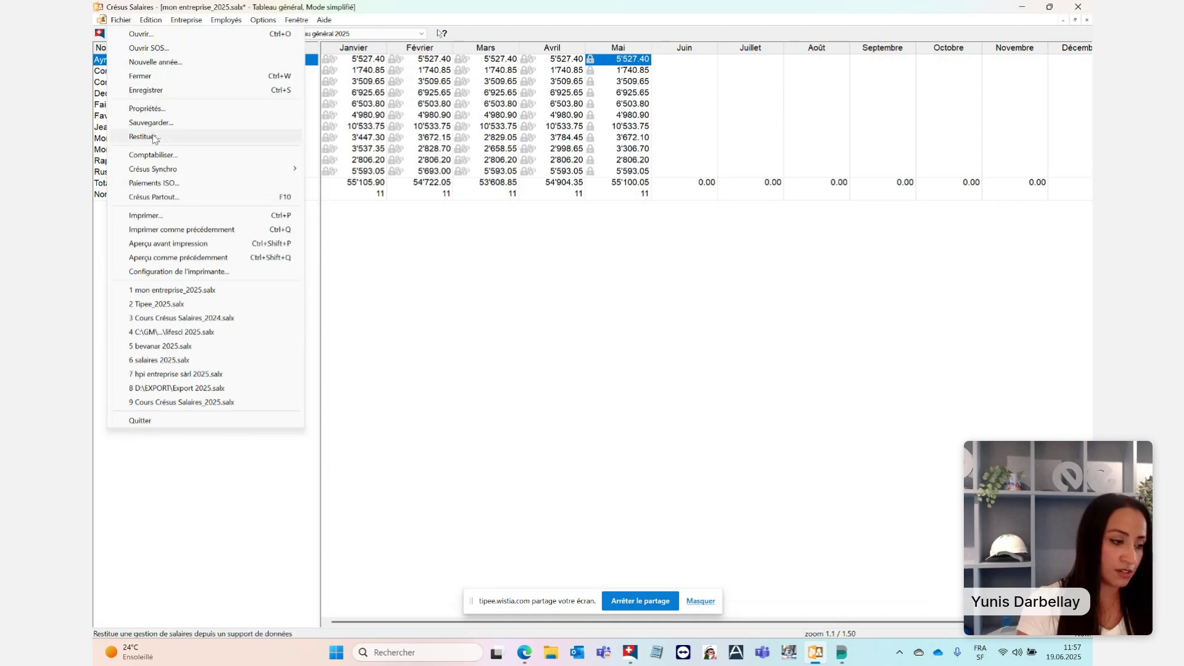
pyautogui.press('ctrl')
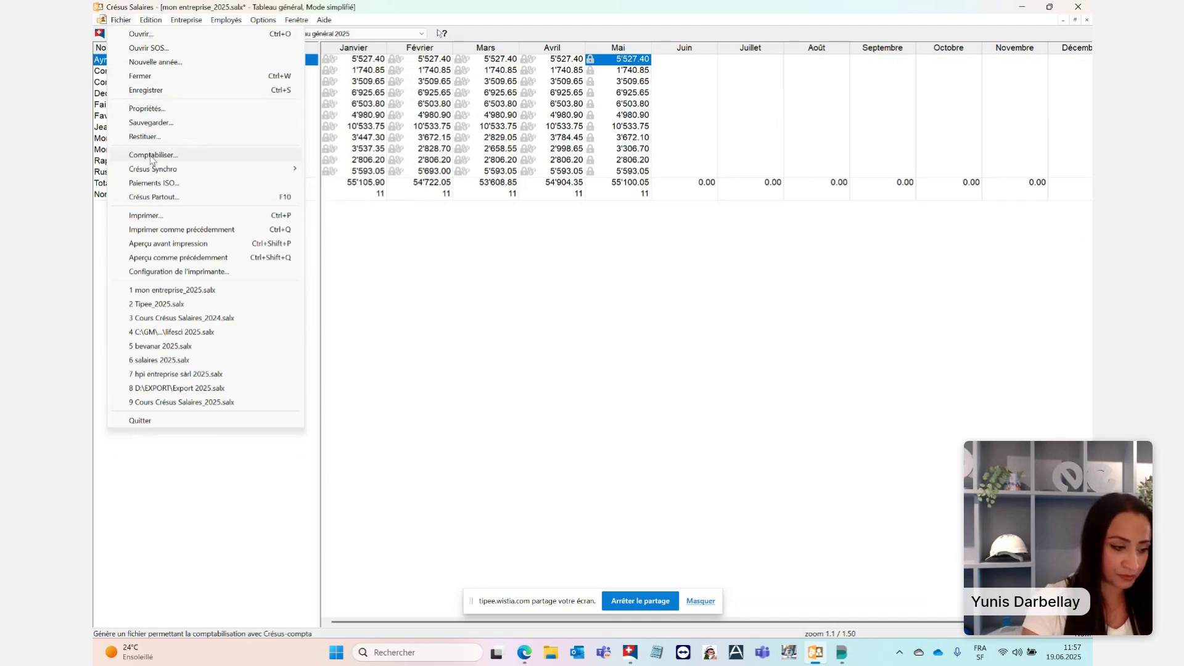
pyautogui.click(151, 156)
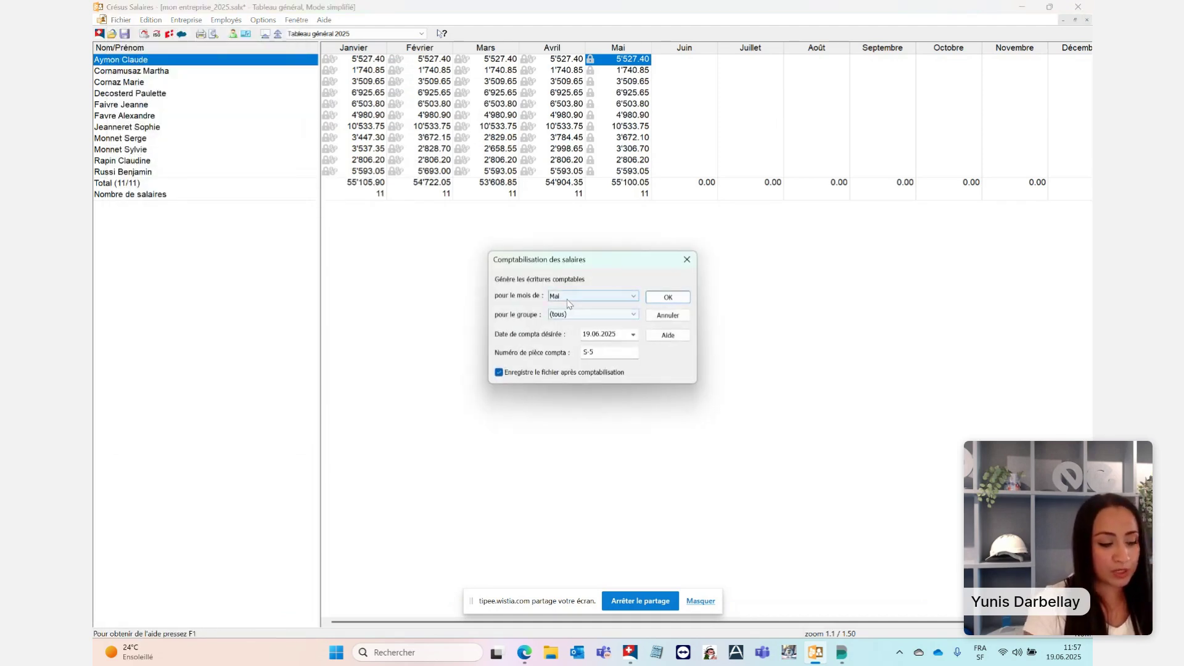
pyautogui.press('ctrl')
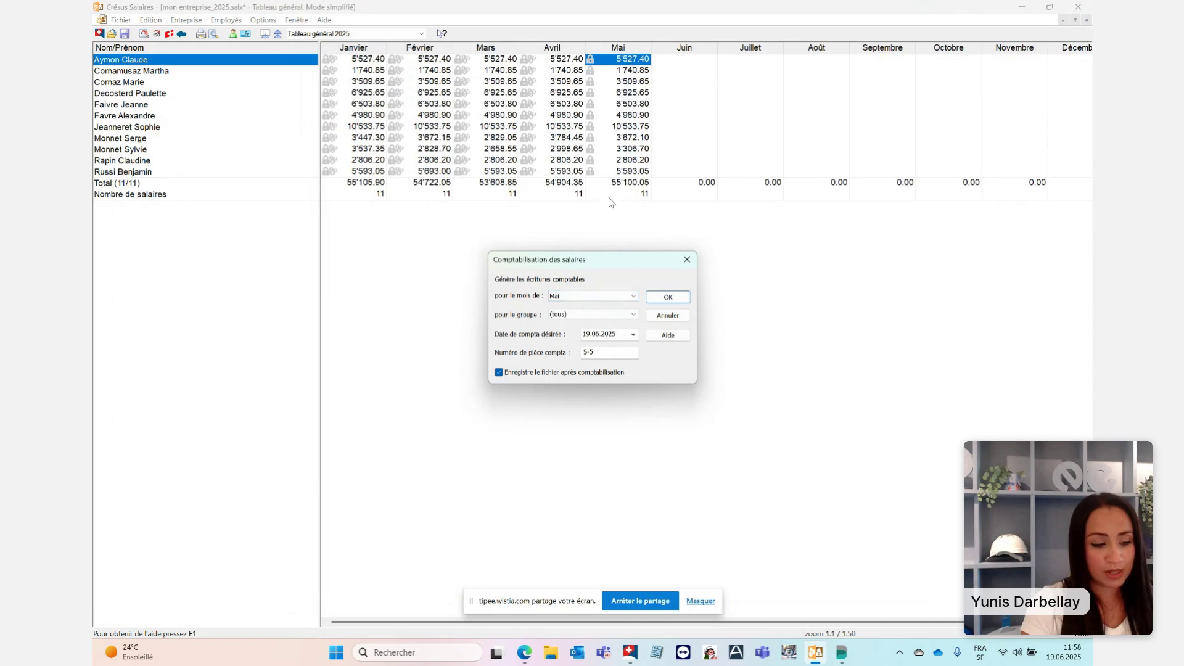
pyautogui.press('ctrl')
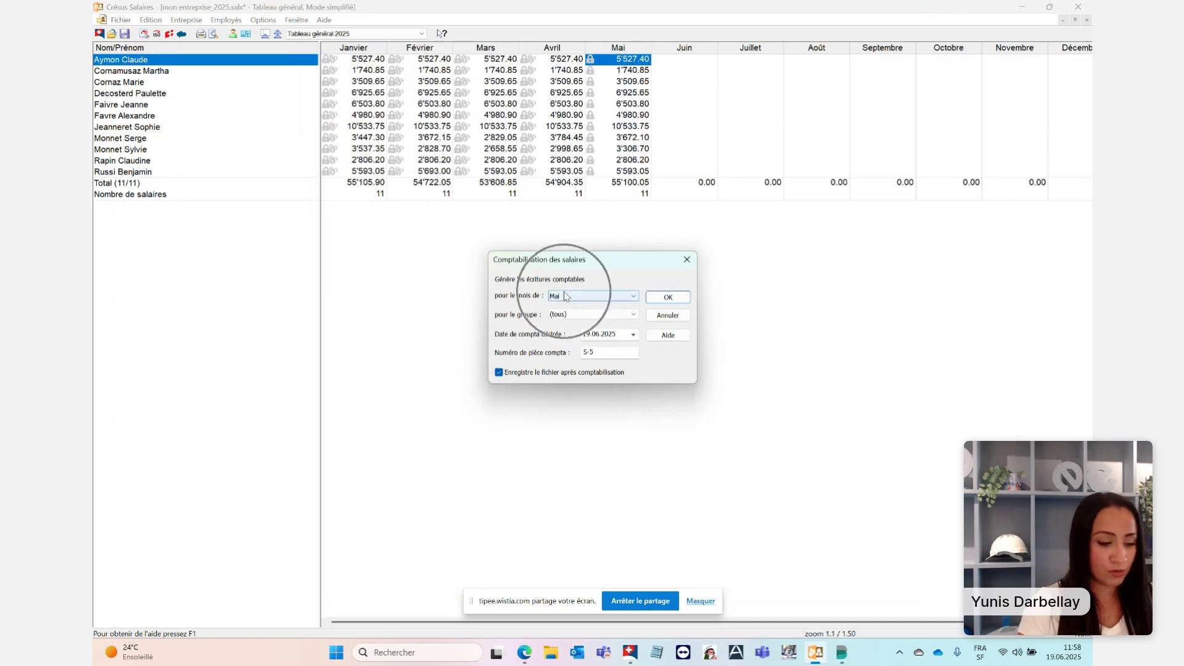
pyautogui.press('ctrl')
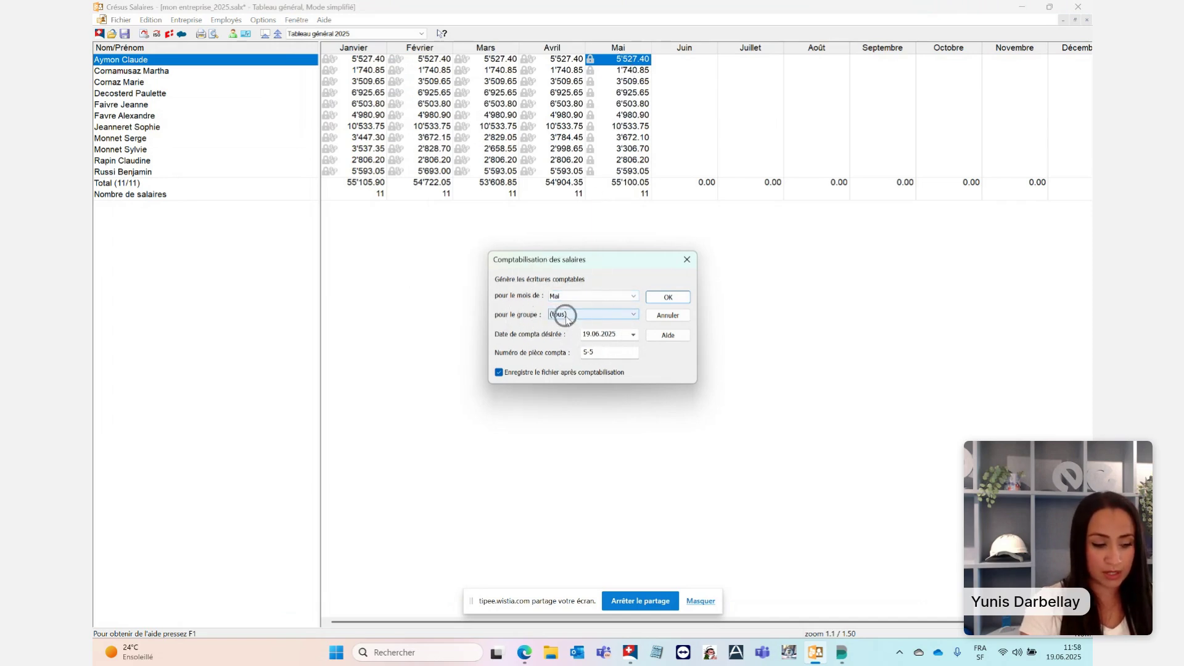
pyautogui.doubleClick(618, 336)
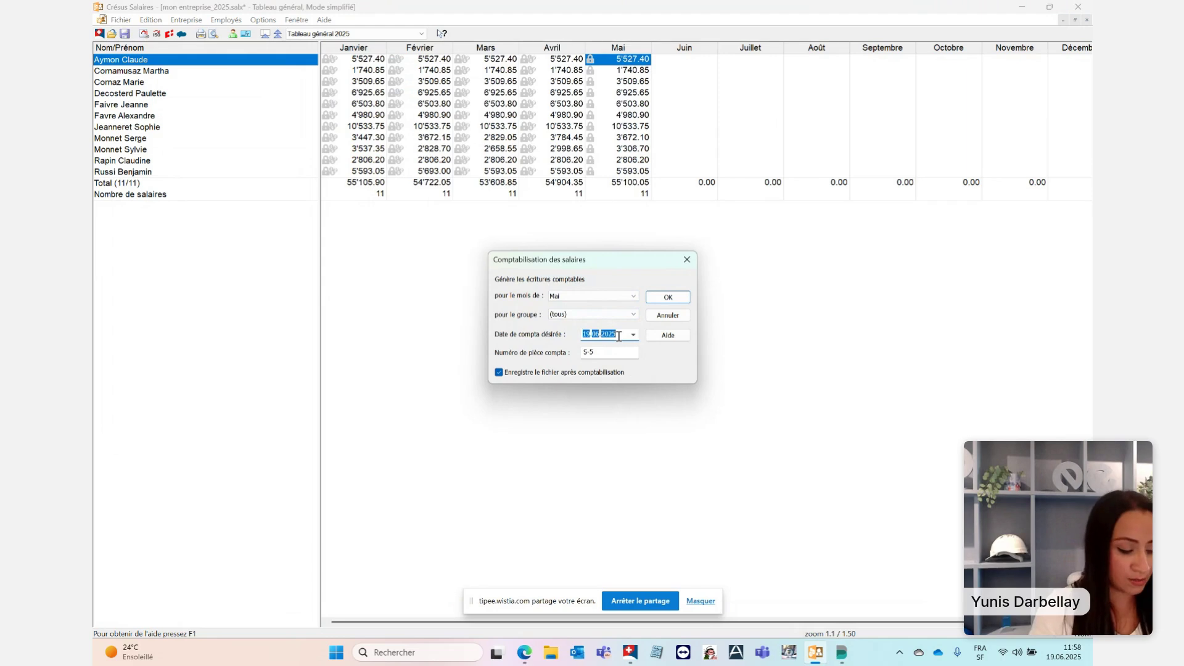
pyautogui.write('03')
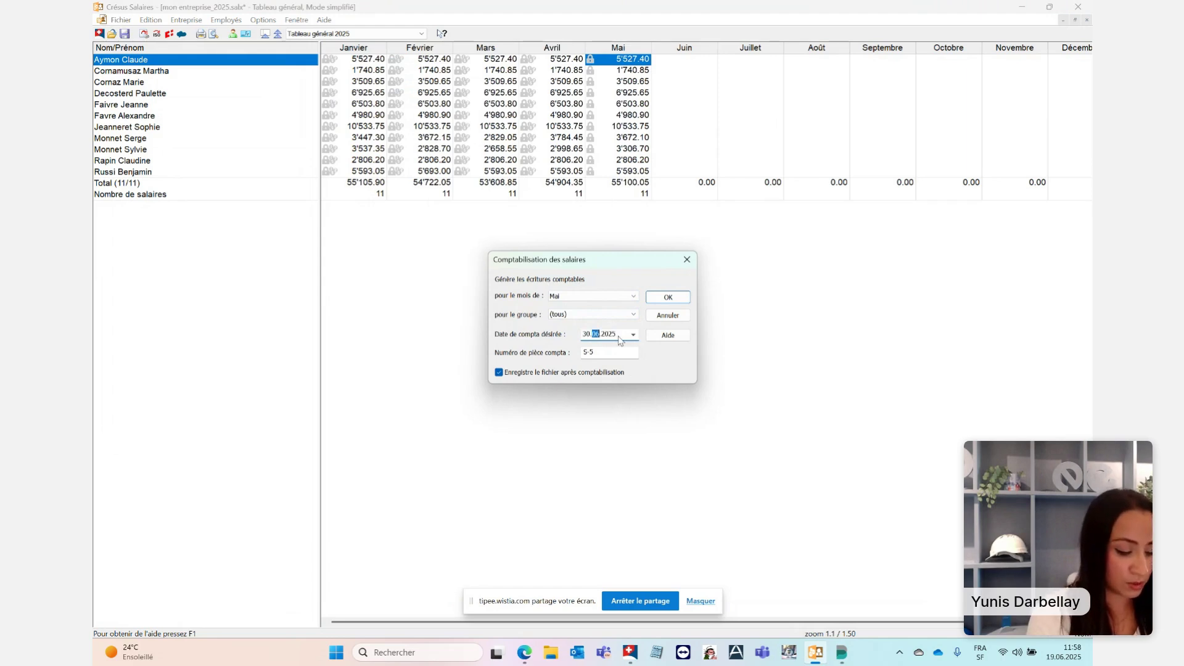
pyautogui.hotkey('shift', 'Left')
pyautogui.write('5')
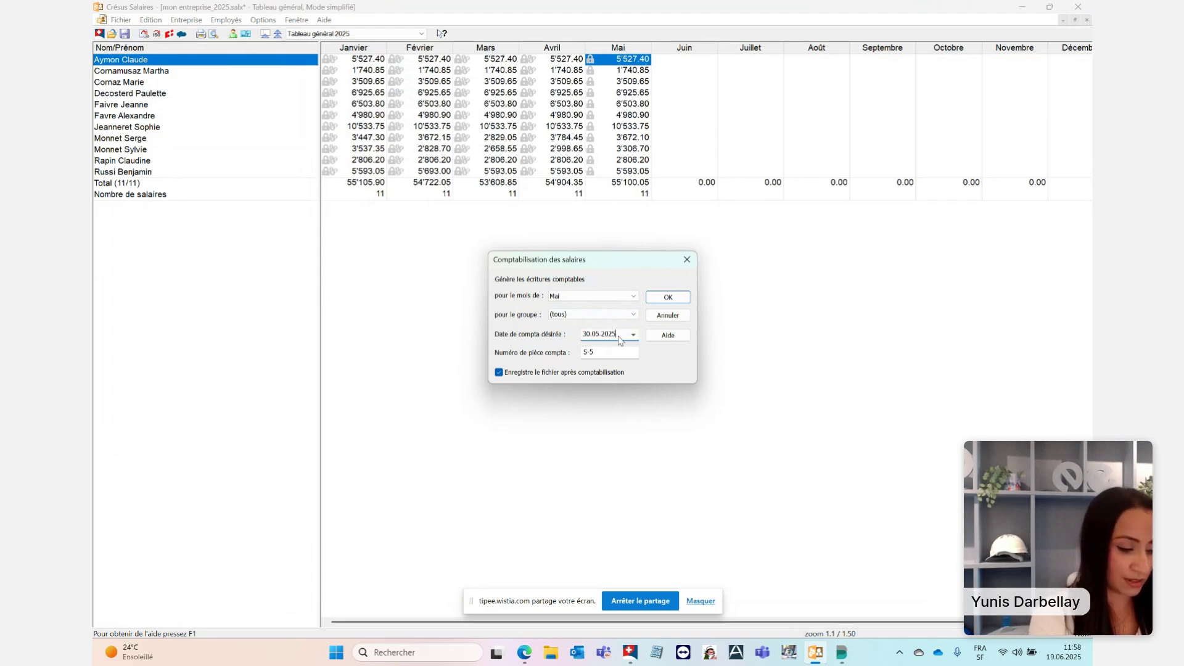
# Step: Generate the May accounting entries and post them for Crésus Comptabilité
pyautogui.click(675, 297)
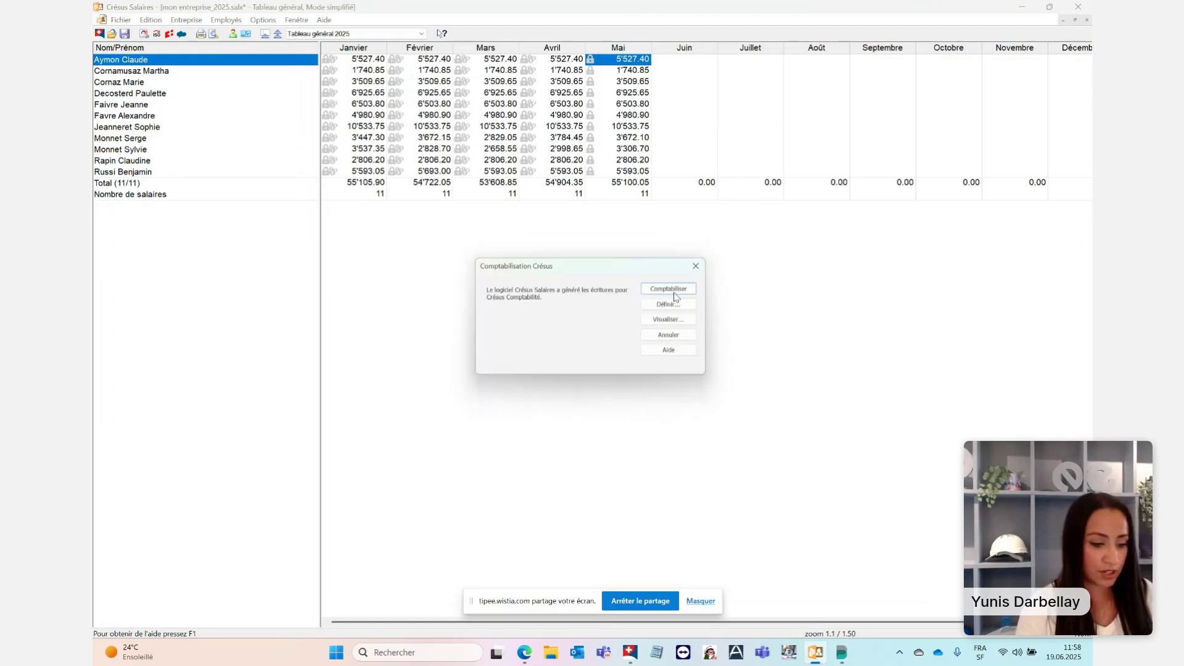
pyautogui.click(677, 290)
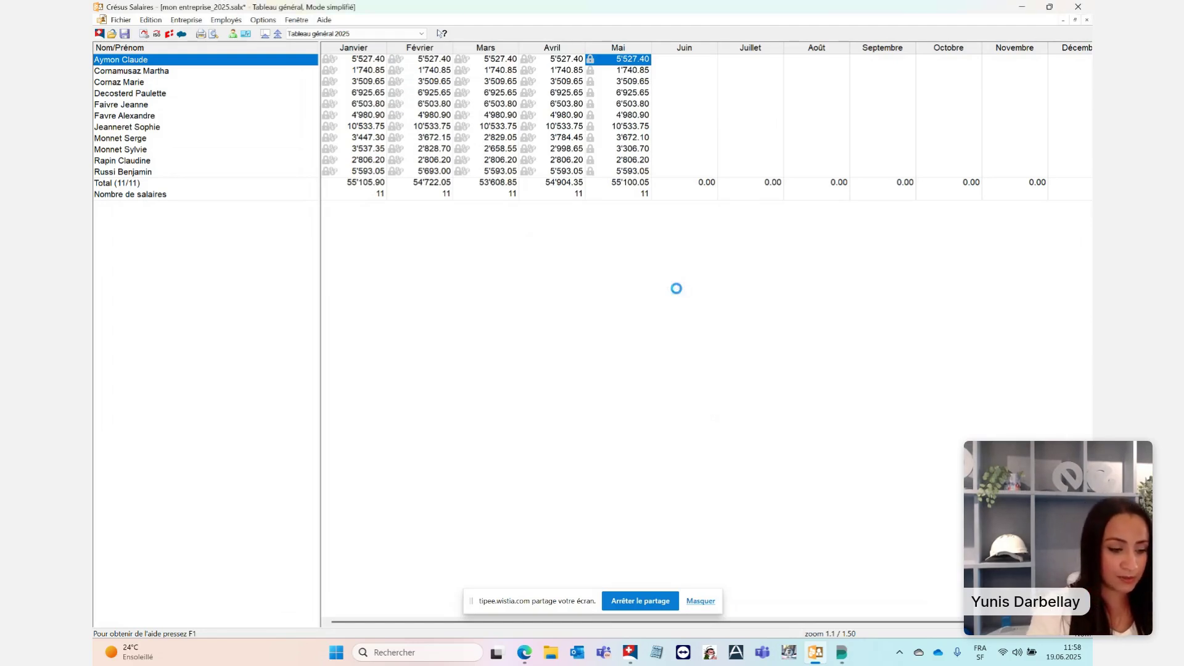
pyautogui.press('ctrl')
pyautogui.press('ctrl')
pyautogui.press('ctrl')
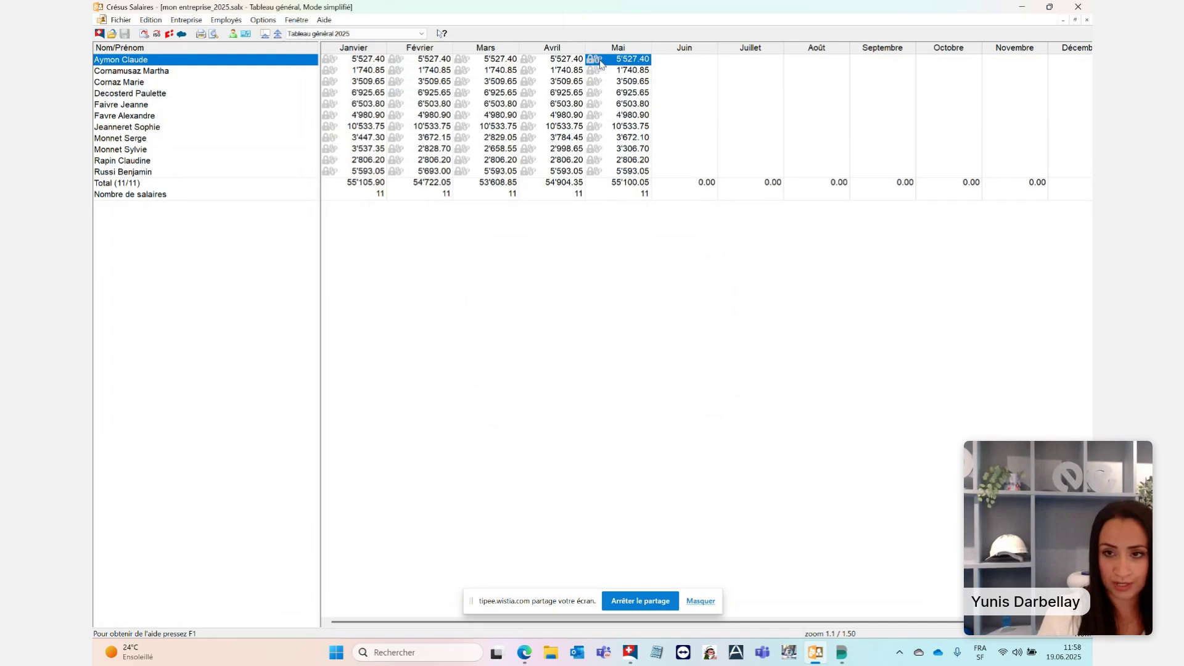
# Step: Switch to the Crésus launcher and open the Mon Entreprise 2025 accounting file
pyautogui.click(631, 657)
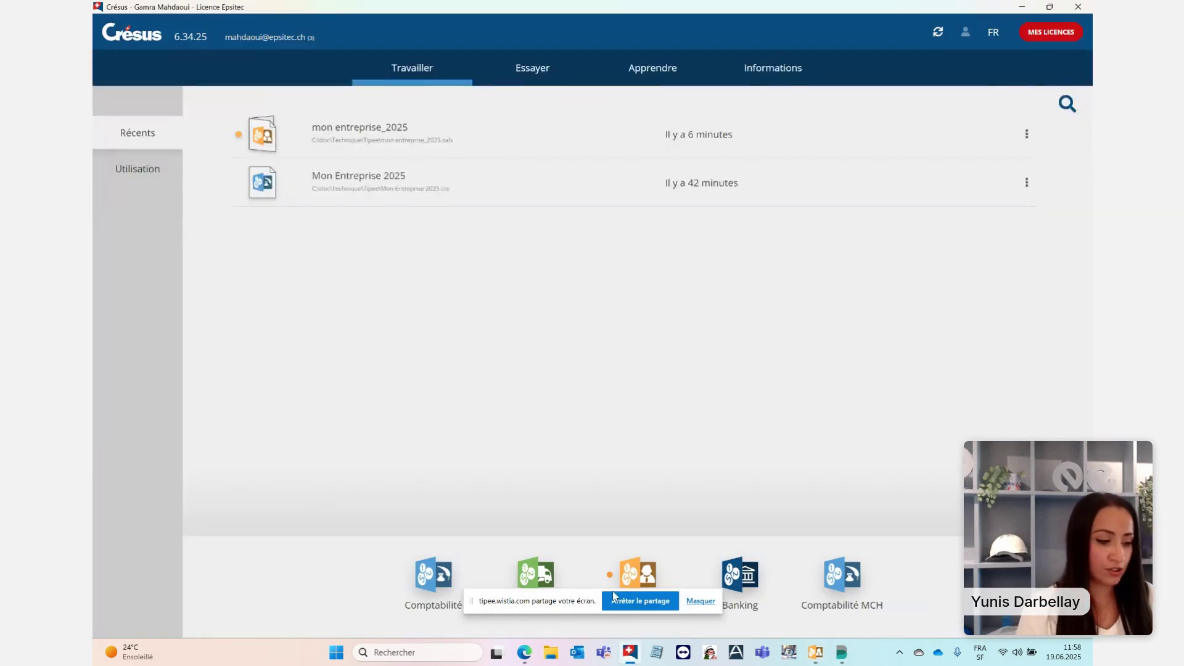
pyautogui.press('ctrl')
pyautogui.click(387, 190)
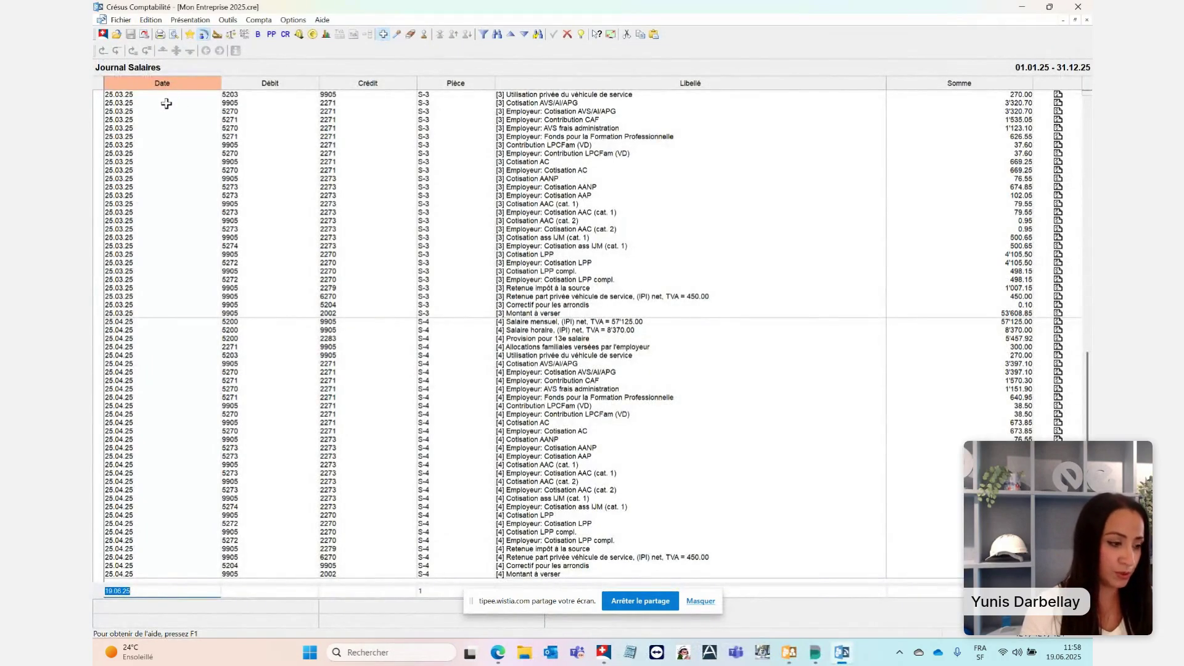
# Step: Post the entries from mon entreprise_2025.salx into the Salaires journal and check the May entries under voucher S-5
pyautogui.click(144, 39)
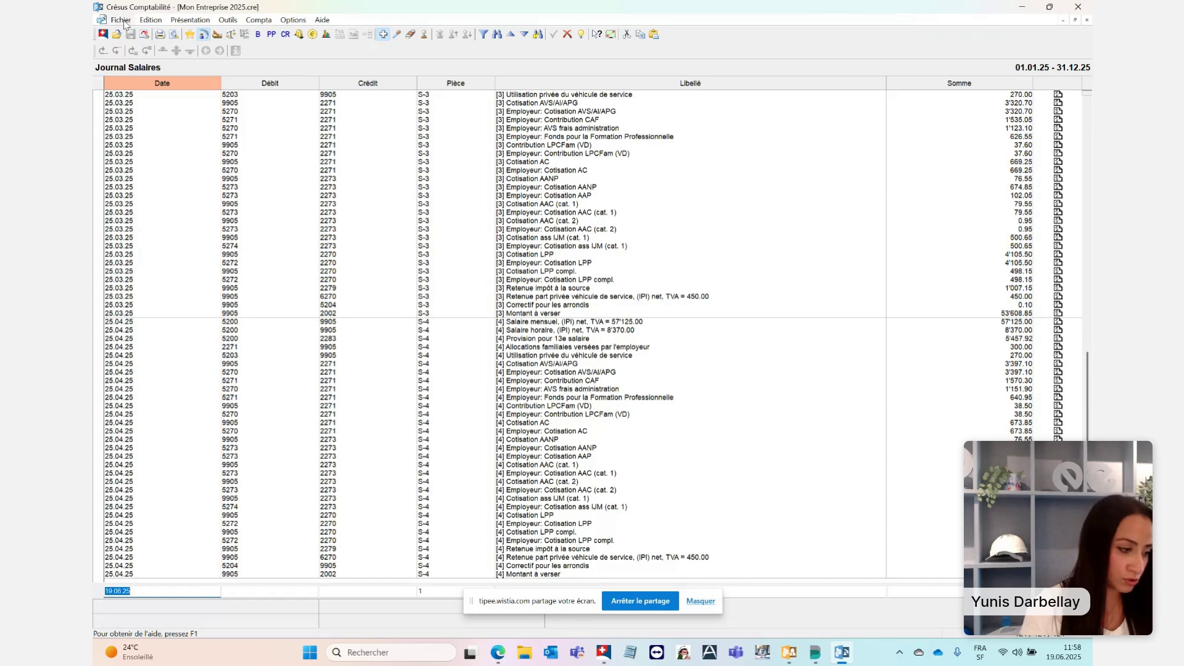
pyautogui.click(123, 24)
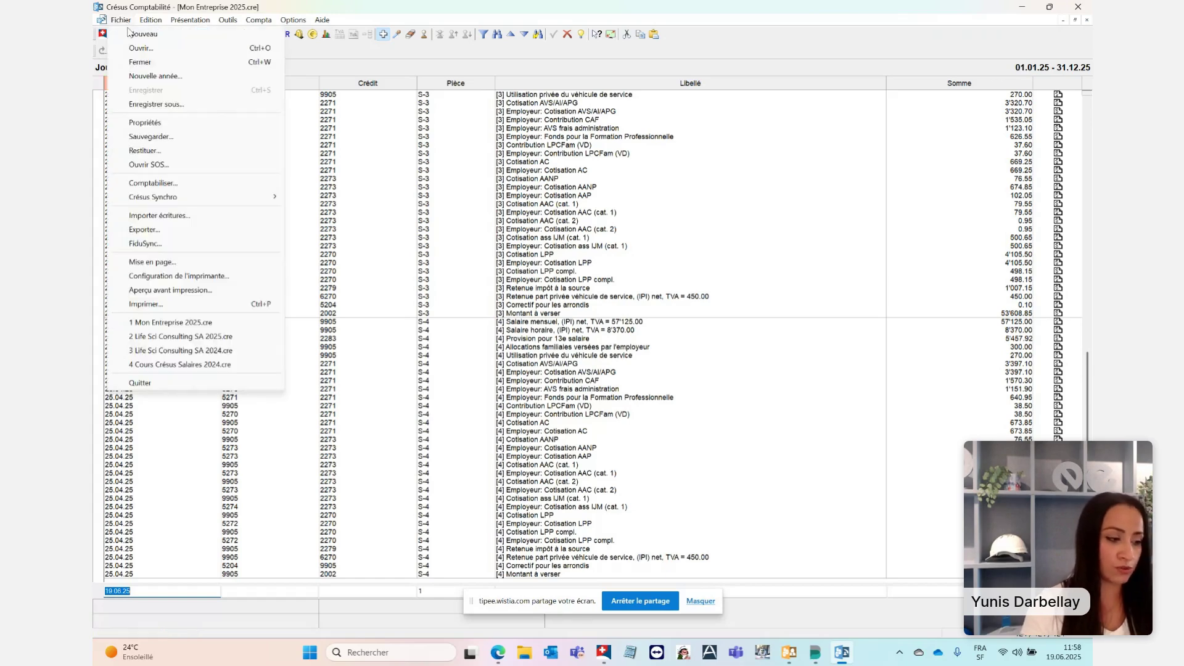
pyautogui.click(158, 183)
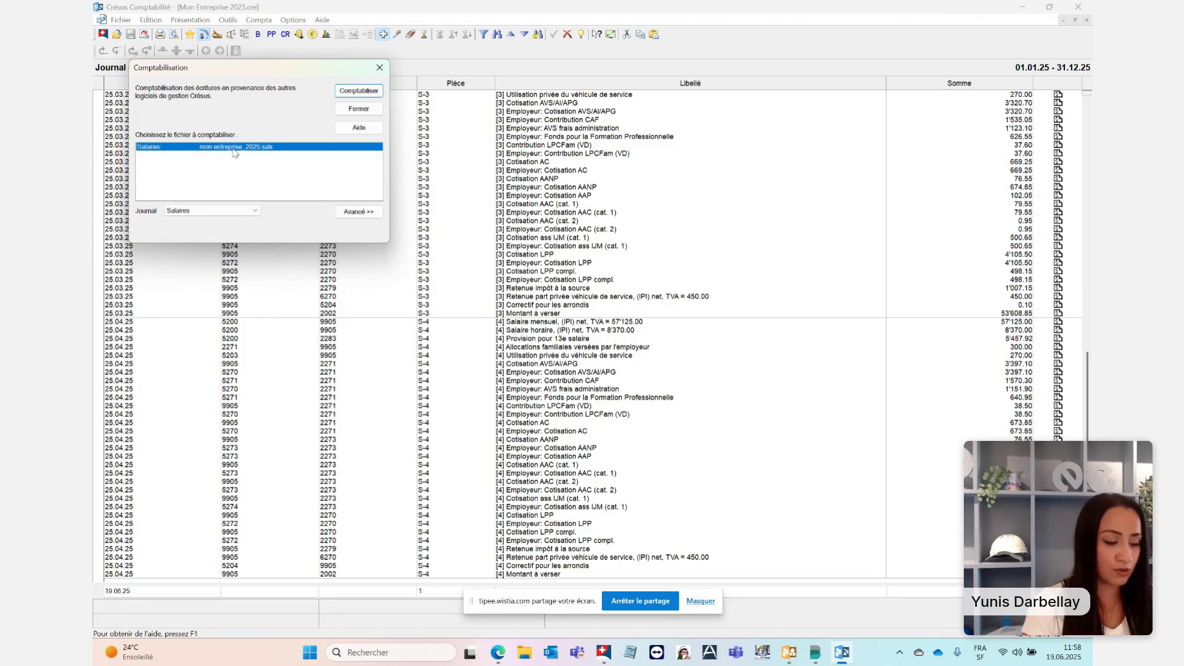
pyautogui.click(359, 91)
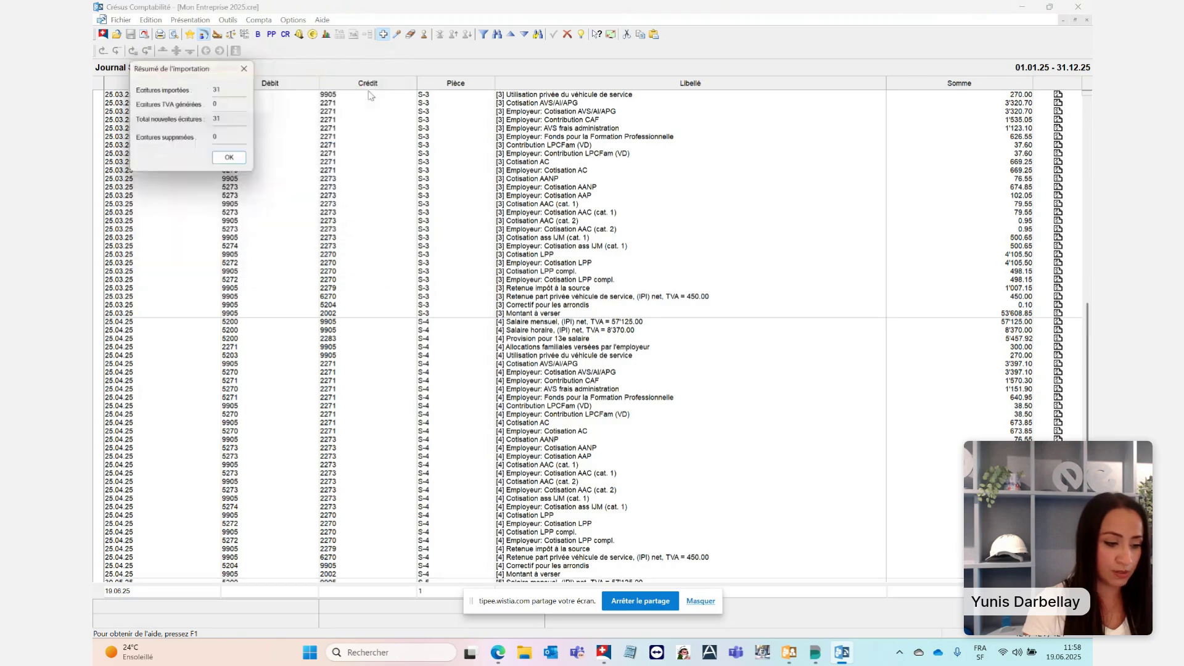
pyautogui.click(232, 159)
pyautogui.scroll(-8, 568, 376)
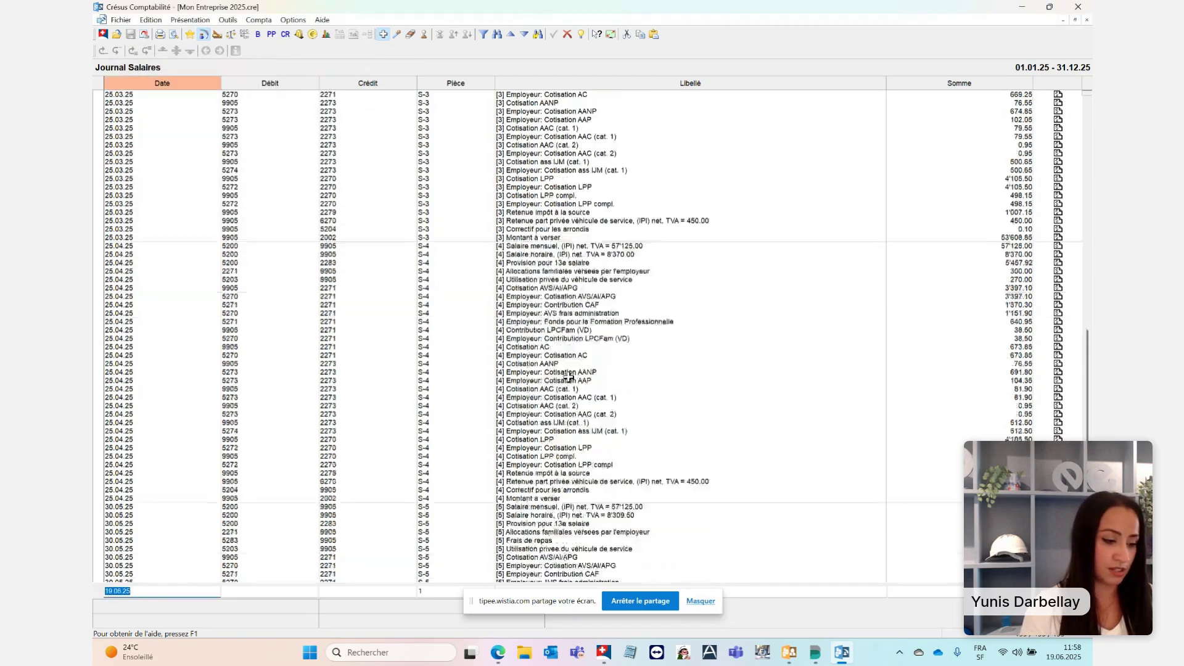
pyautogui.scroll(-2, 568, 376)
pyautogui.click(426, 355)
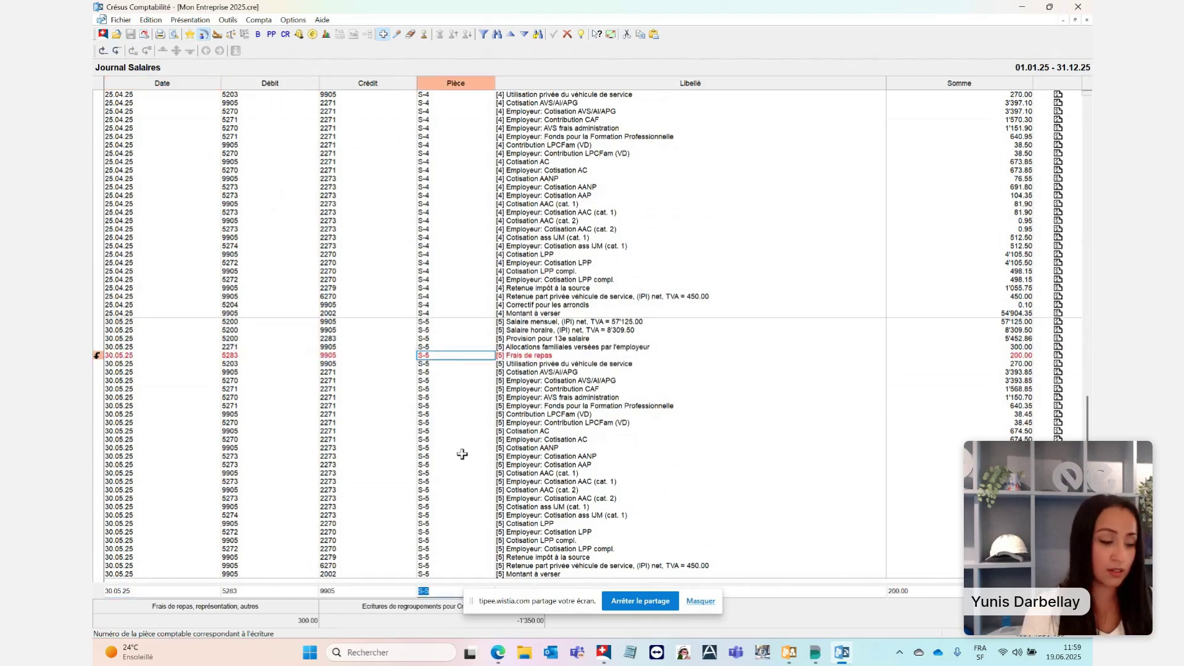
# Step: Switch back to Crésus Salaires and produce a PDF of the May 2-1 Bulletin de salaire (+vacances) for all employees
pyautogui.click(1023, 7)
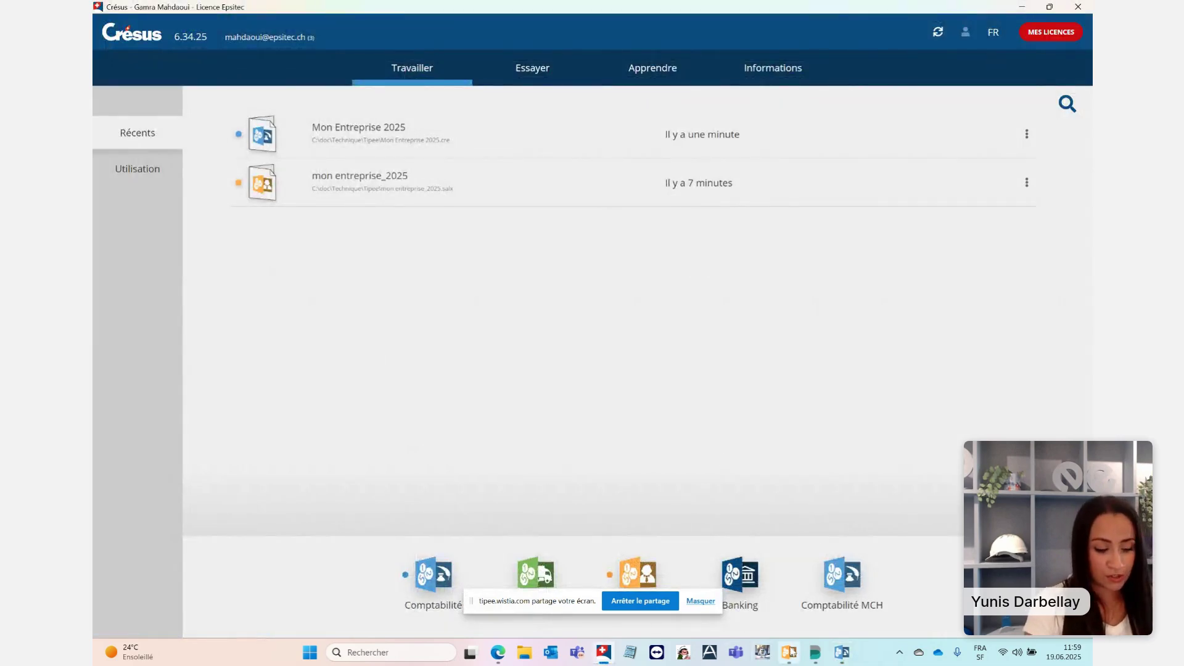
pyautogui.click(790, 654)
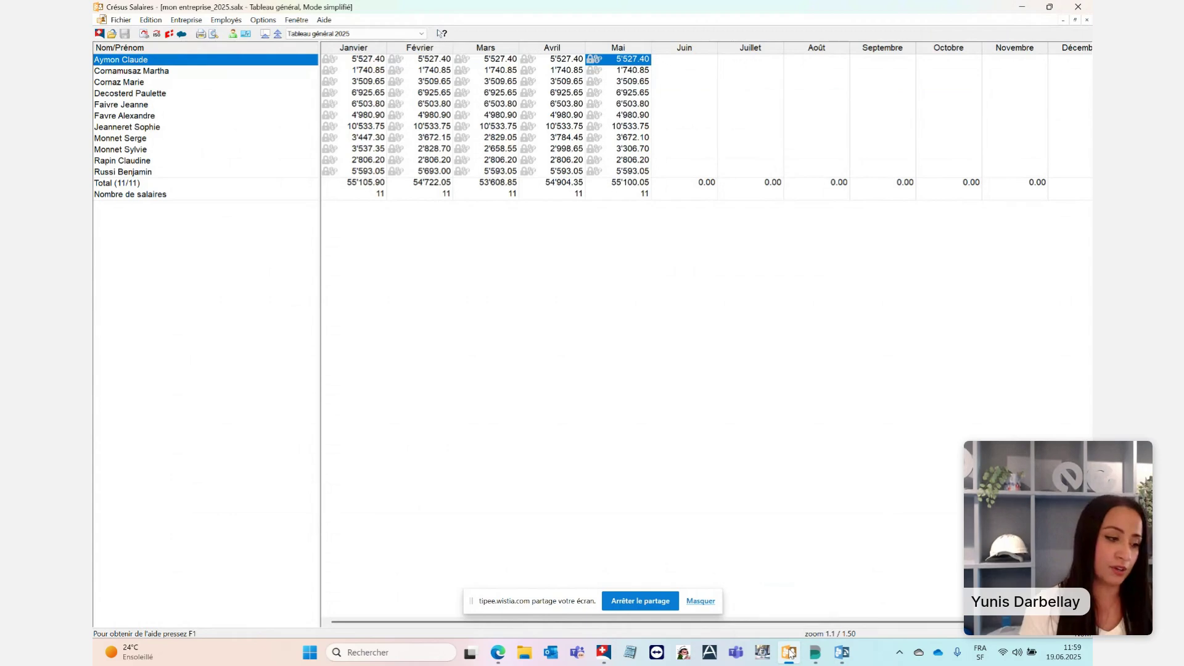
pyautogui.click(200, 35)
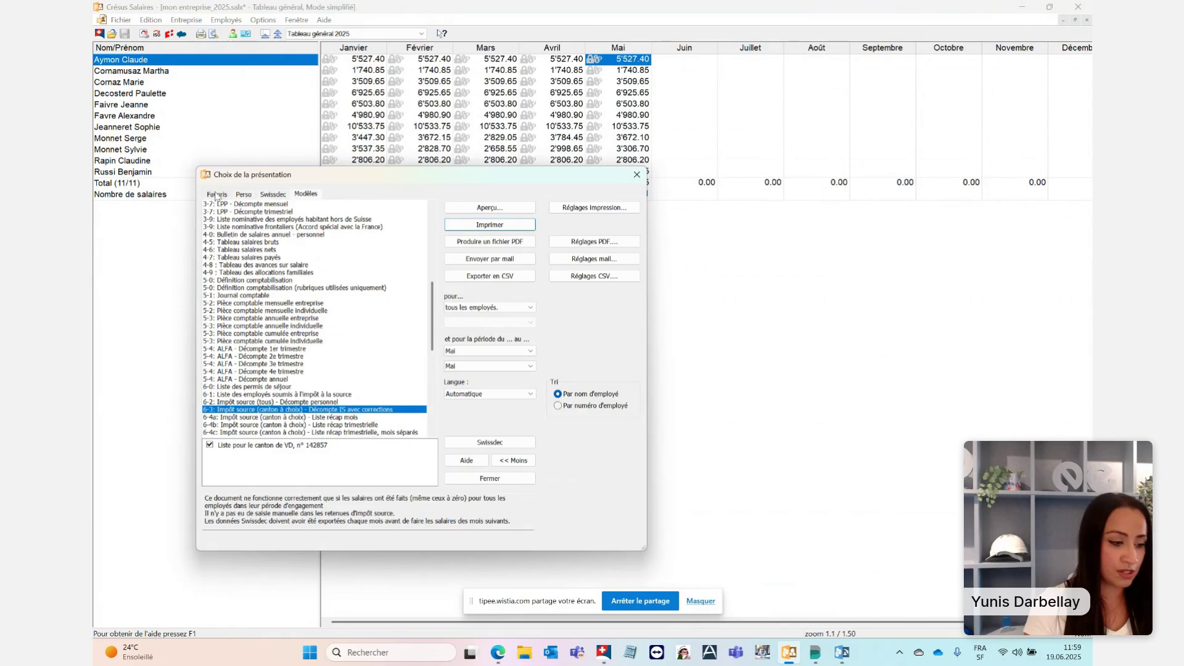
pyautogui.click(235, 204)
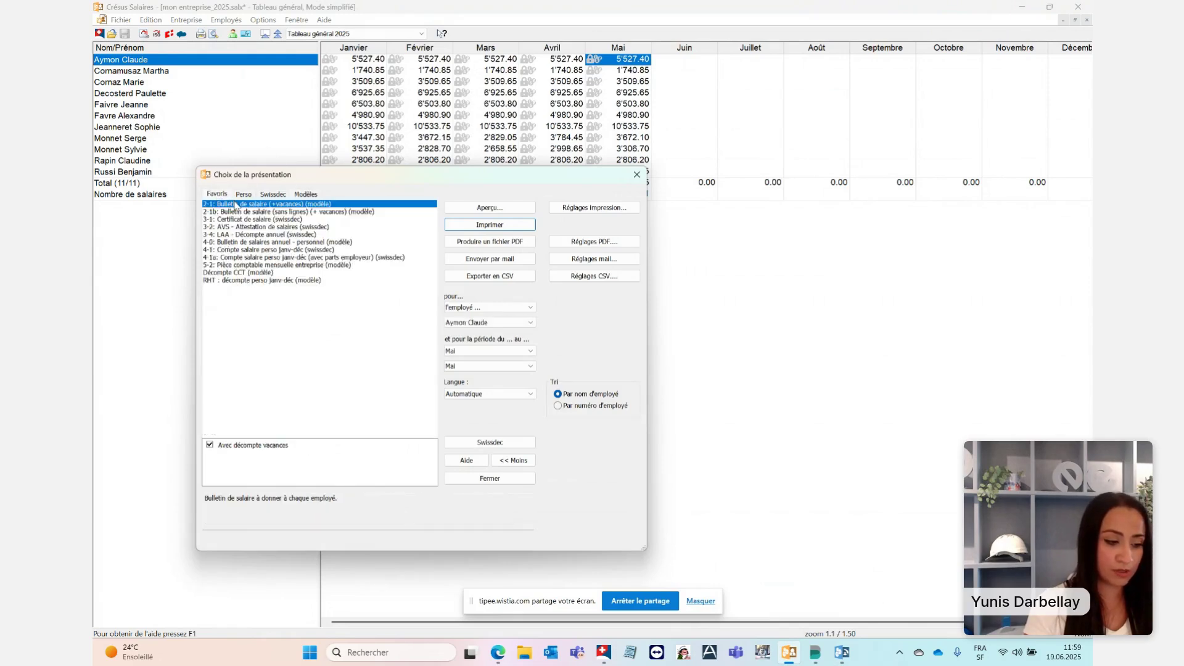
pyautogui.click(462, 307)
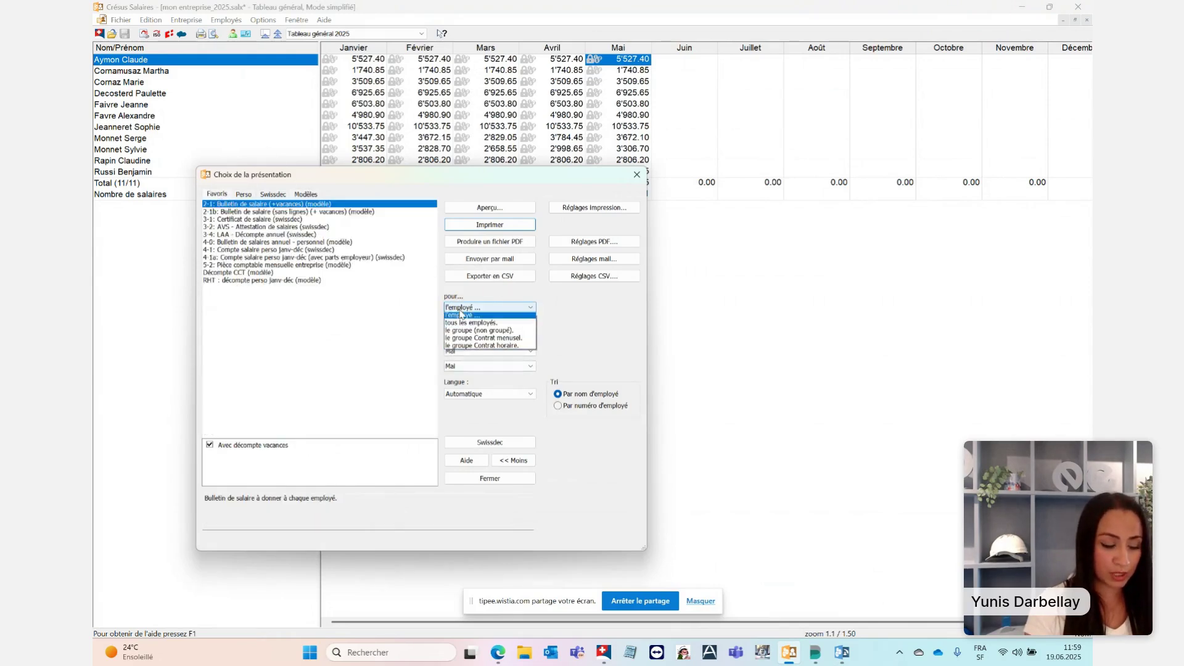
pyautogui.click(467, 325)
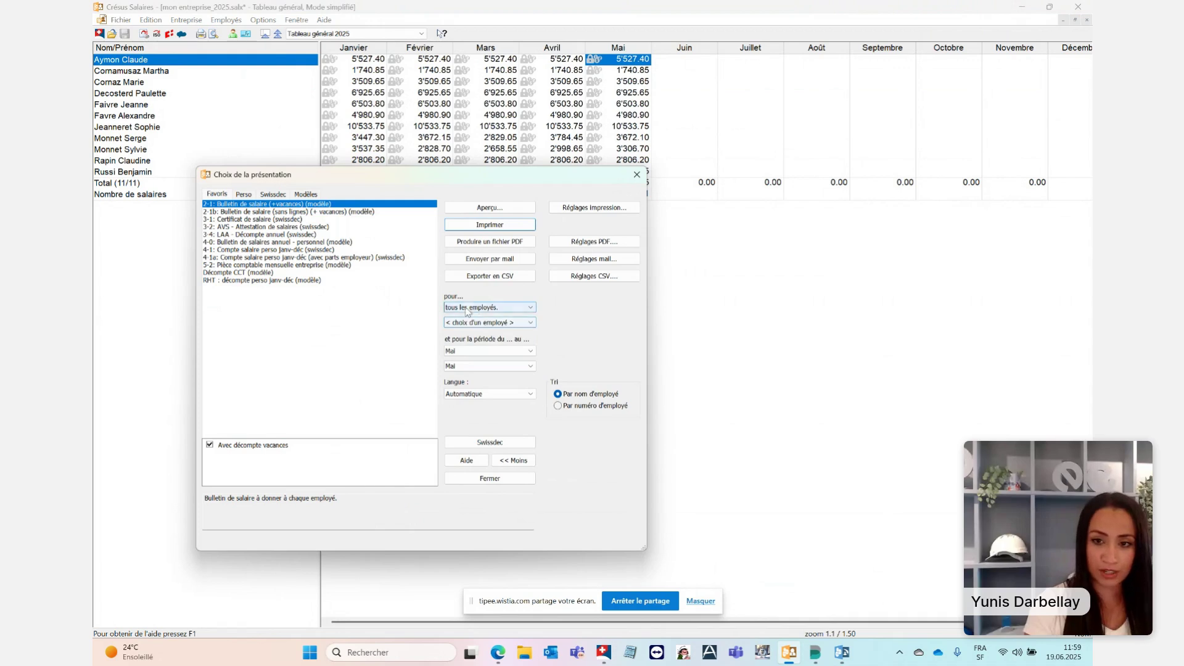
pyautogui.click(471, 243)
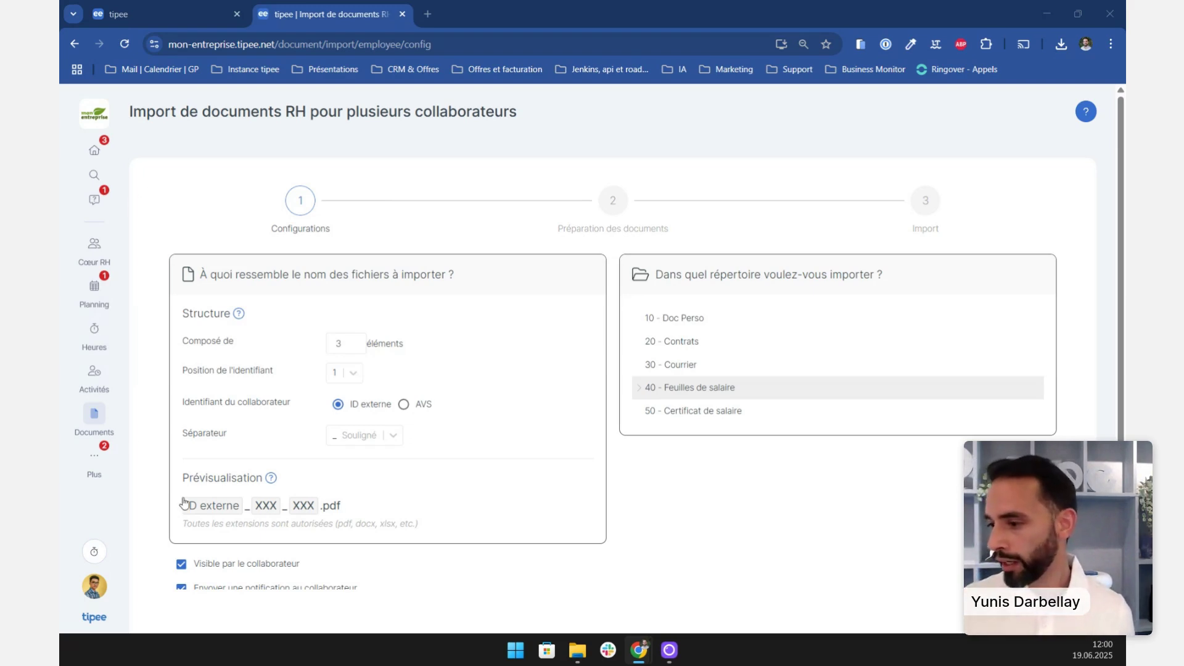
# Step: Choose the 2025 folder under 40 - Feuilles de salaire as the import destination in tipee and proceed to document preparation
pyautogui.moveTo(118, 430)
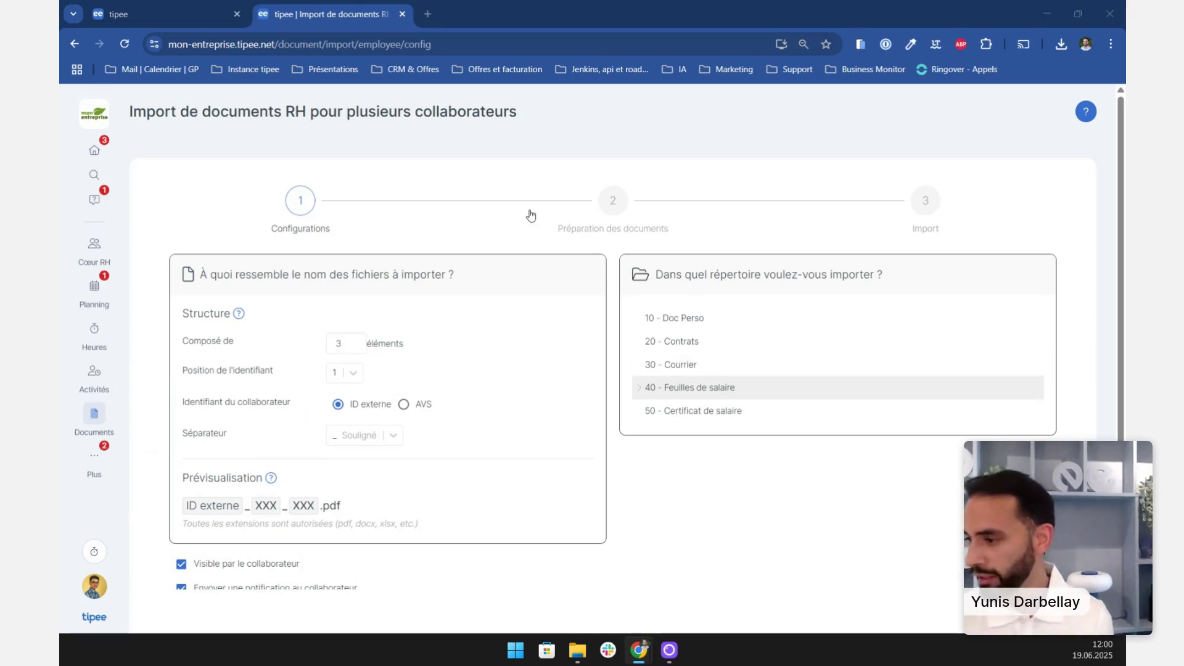
pyautogui.click(656, 396)
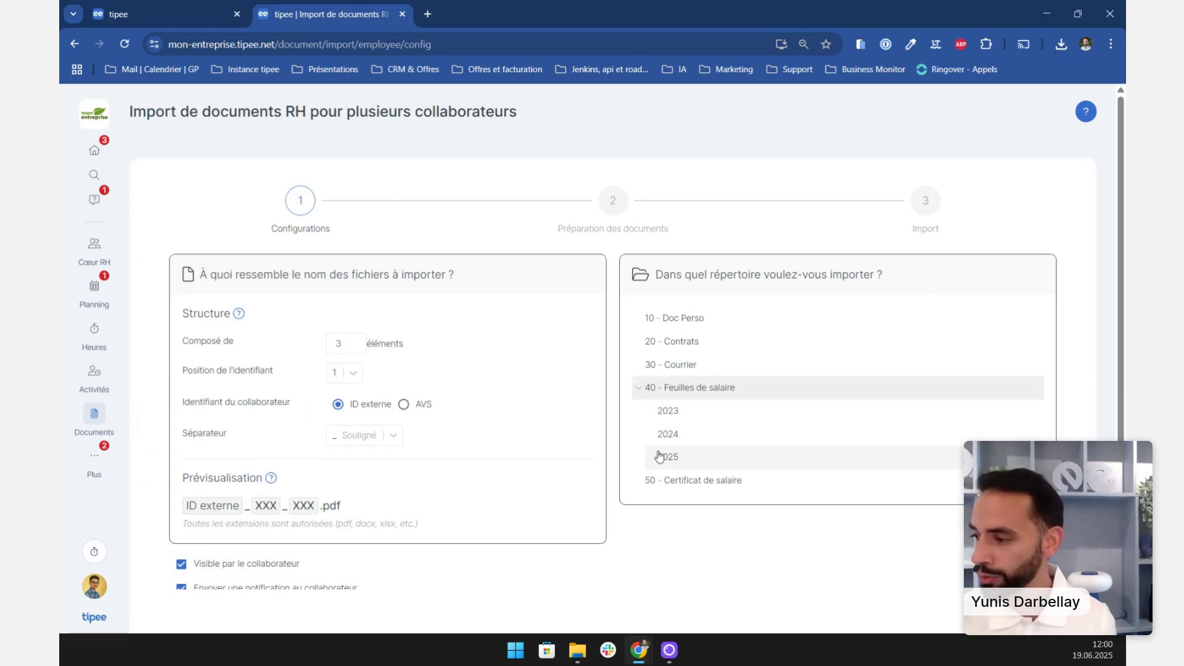
pyautogui.click(672, 464)
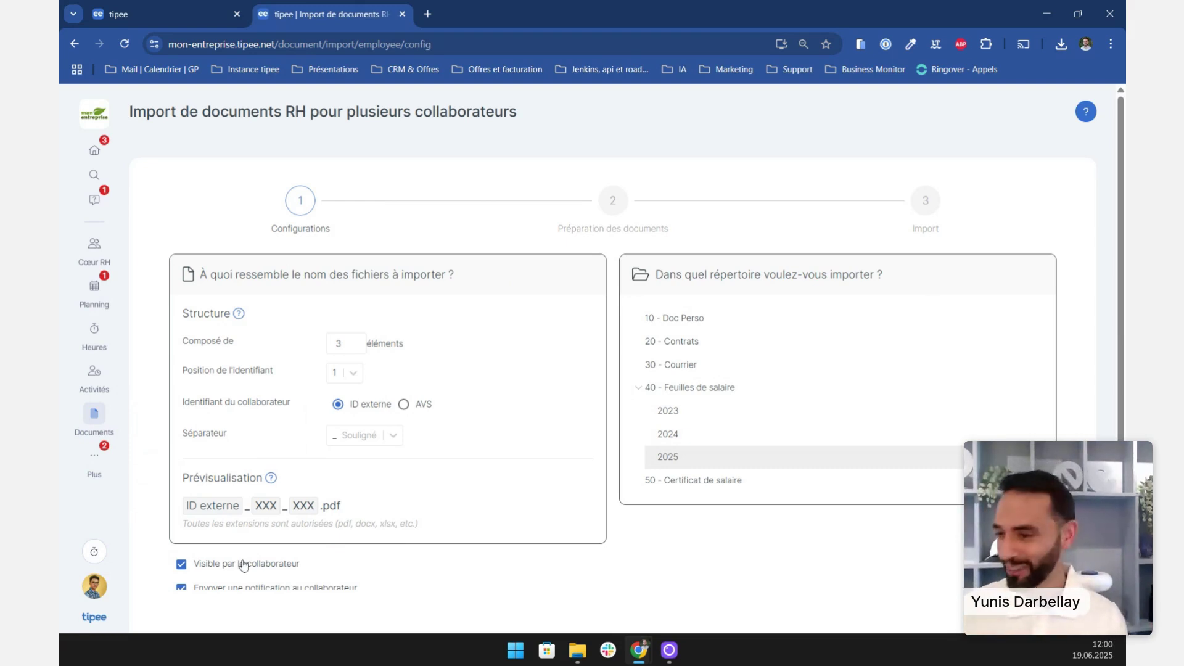
pyautogui.scroll(-1, 832, 502)
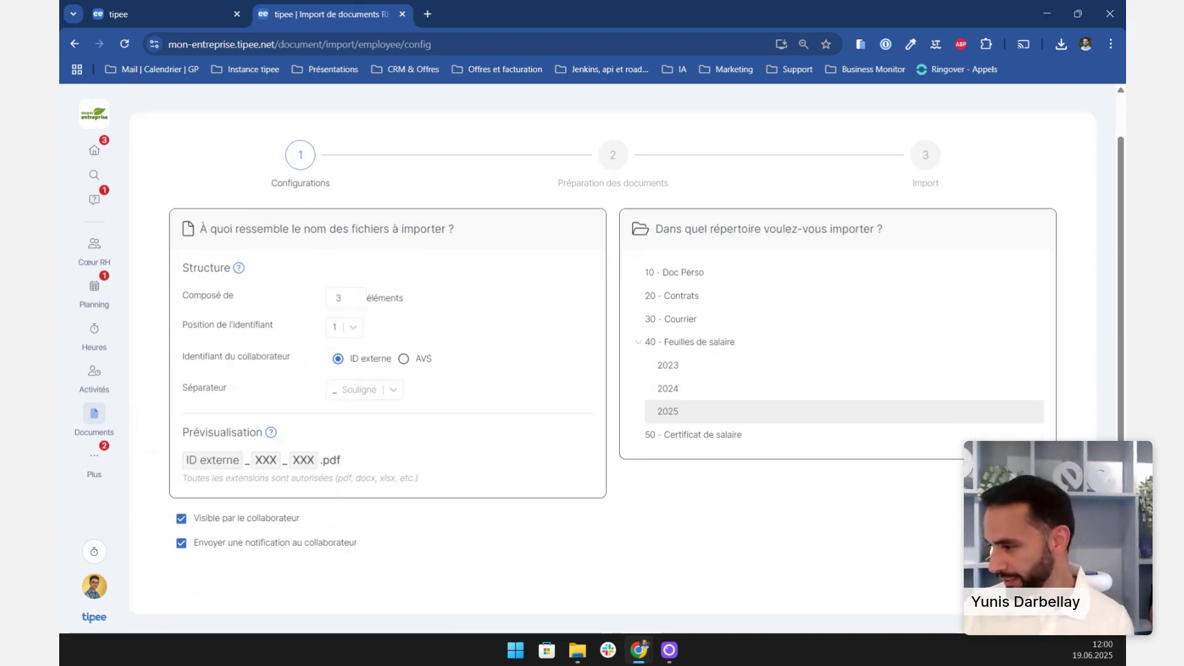
pyautogui.click(1020, 589)
# Step: Add all the May 2025 payslip PDFs from the Salaires folder to the tipee document import
pyautogui.click(578, 656)
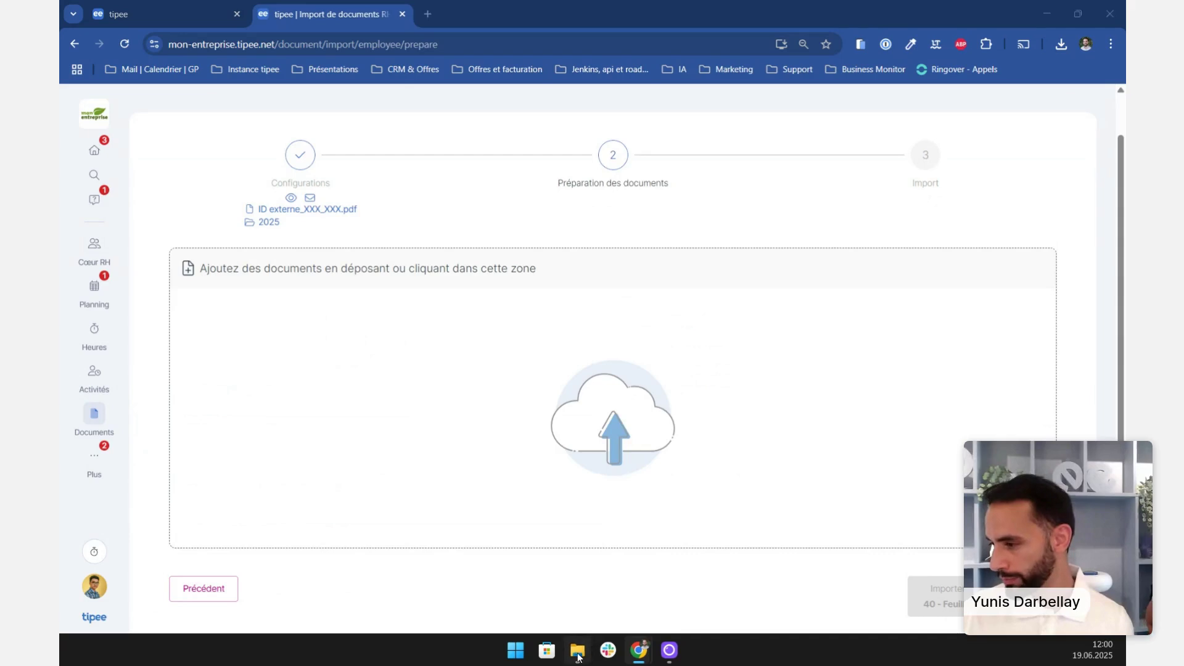
pyautogui.moveTo(629, 13); pyautogui.dragTo(816, 130)
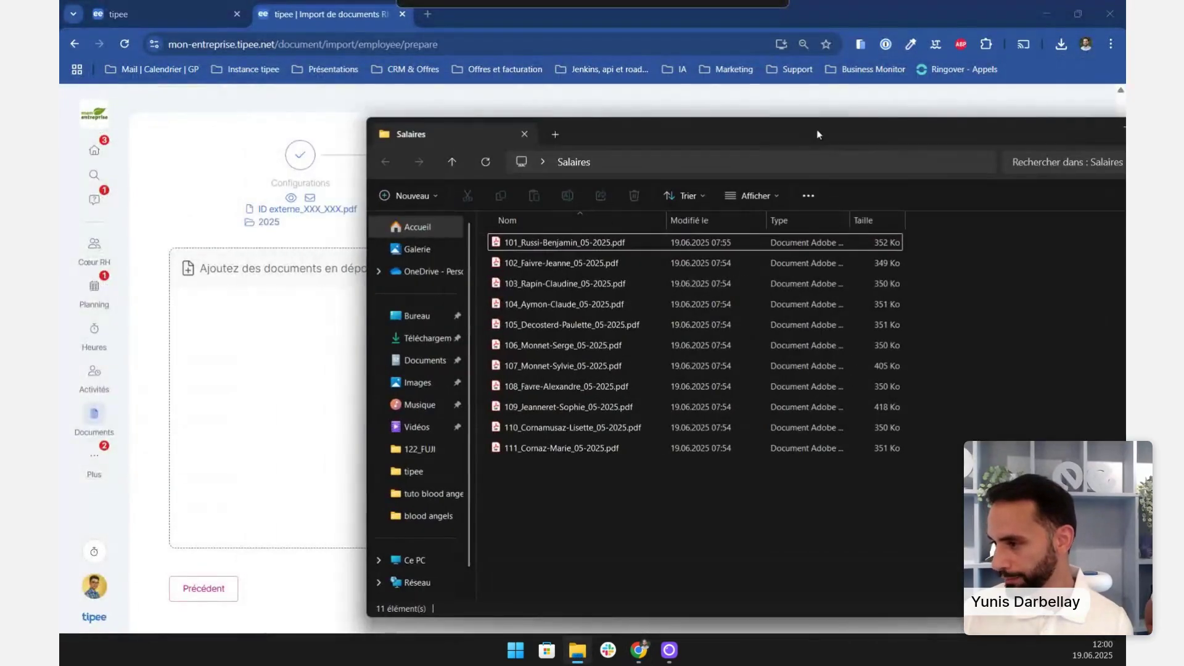
pyautogui.click(605, 303)
pyautogui.hotkey('ctrl', 'a')
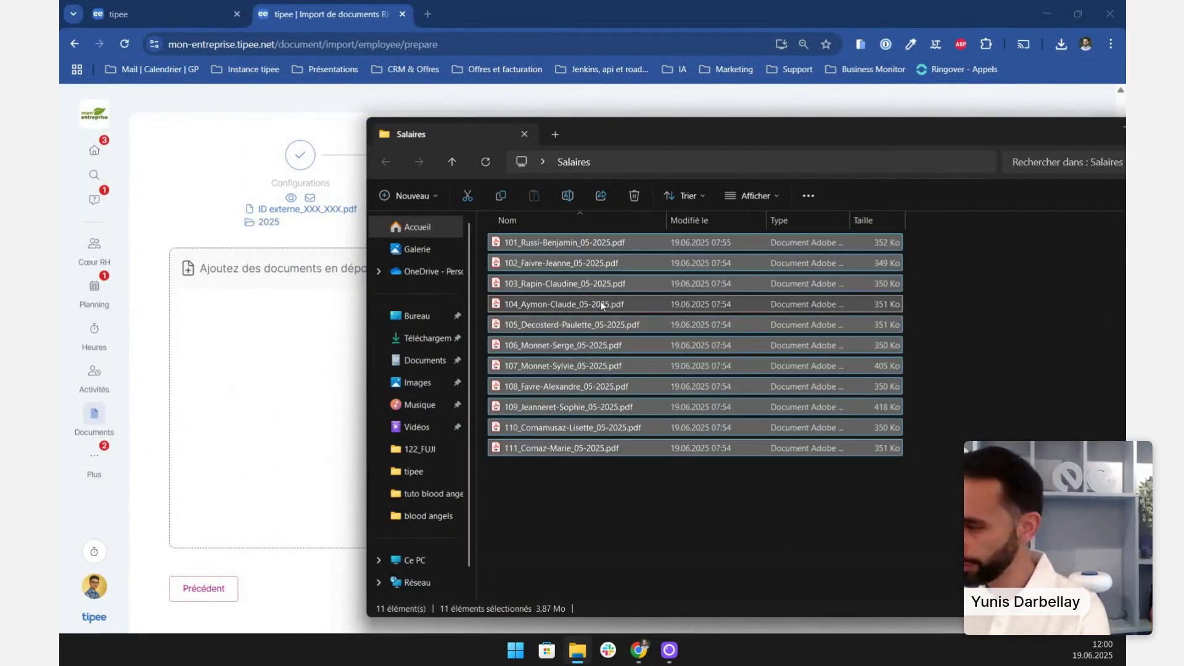
pyautogui.moveTo(595, 136); pyautogui.dragTo(859, 145)
pyautogui.moveTo(828, 254); pyautogui.dragTo(483, 372)
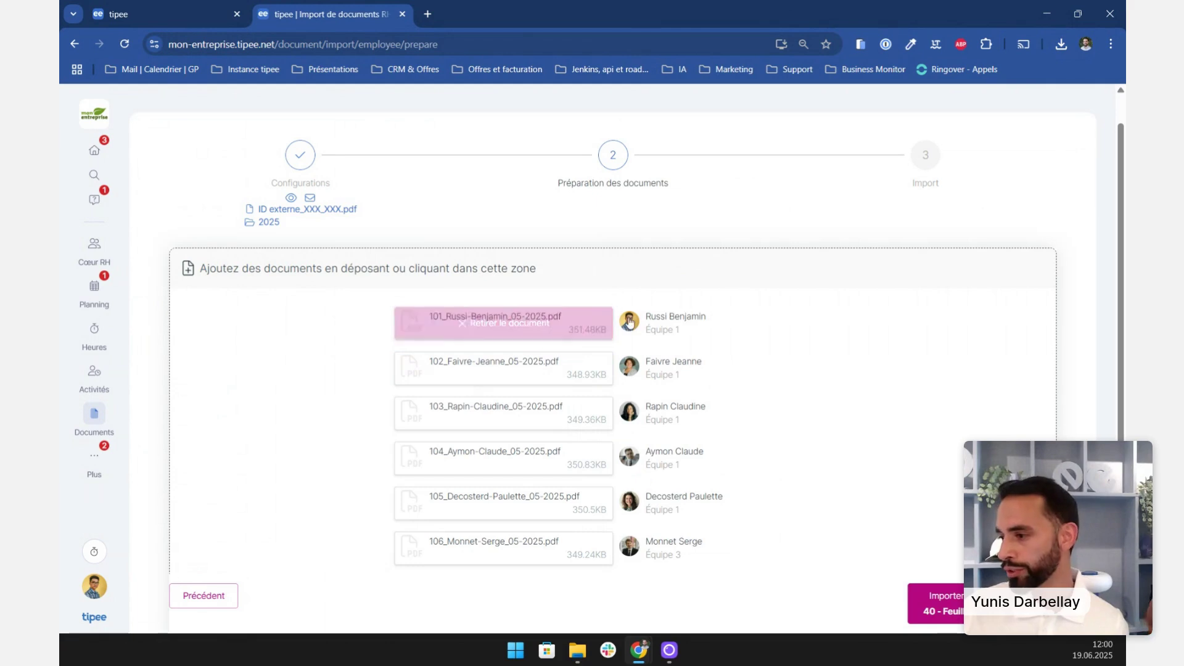
# Step: Check the employee matched to each payslip PDF and import them all into the 2025 folder under 40 - Feuilles de salaire
pyautogui.scroll(-5, 634, 325)
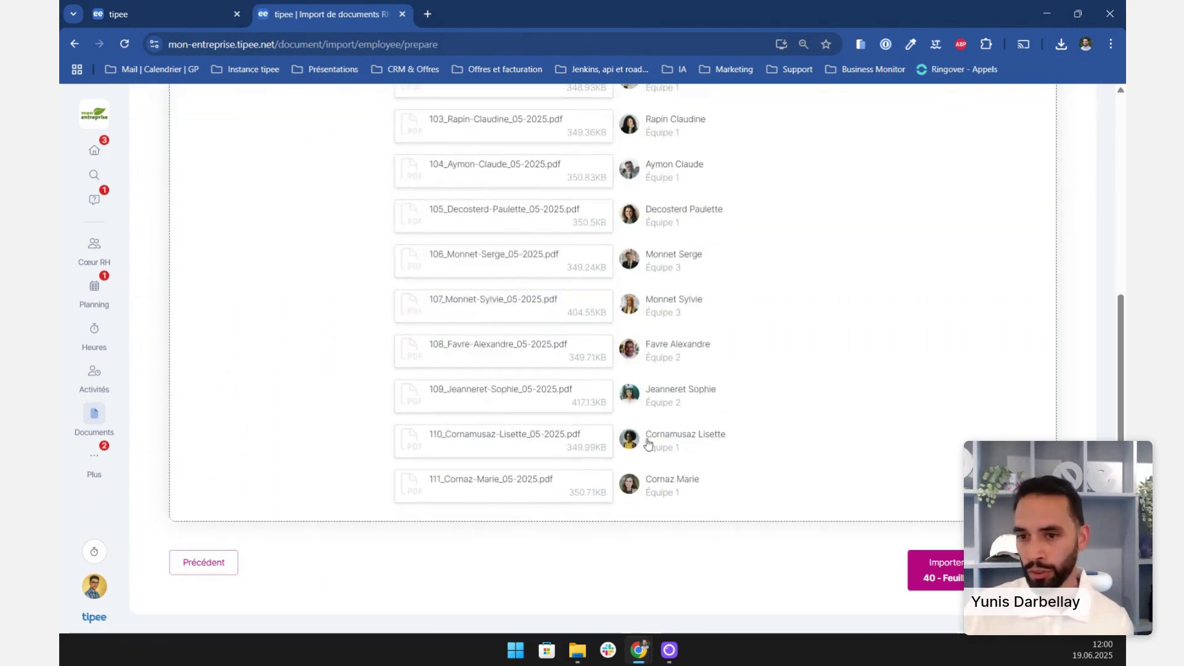
pyautogui.scroll(4, 647, 442)
pyautogui.scroll(2, 649, 453)
pyautogui.scroll(-5, 652, 452)
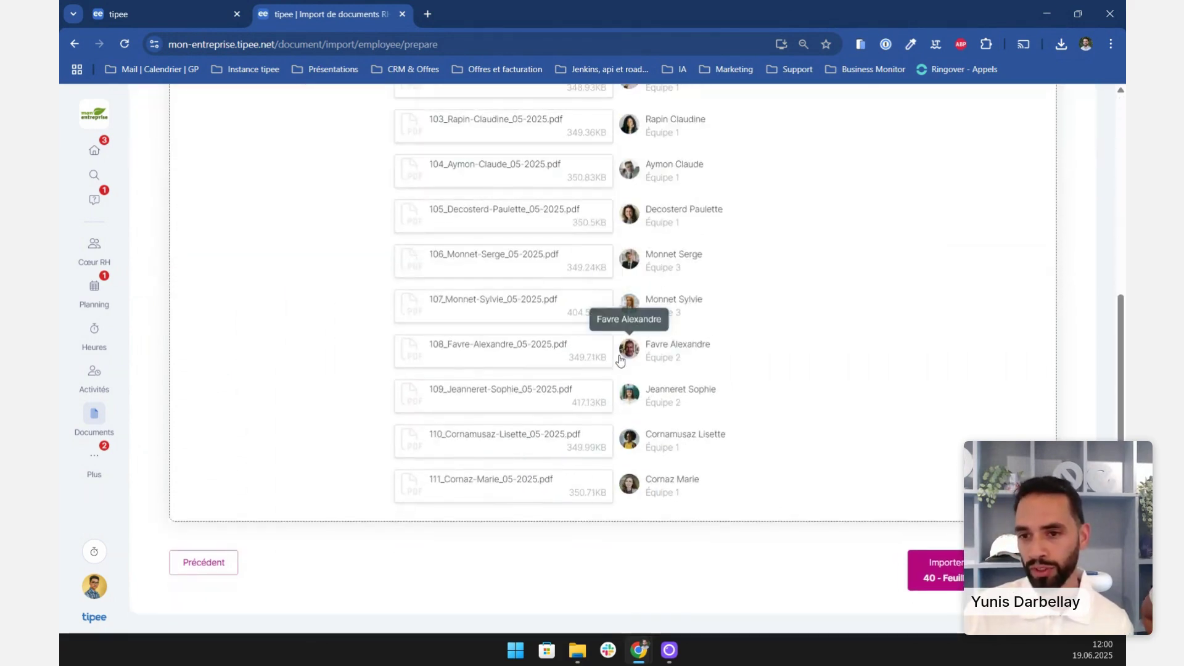
pyautogui.click(921, 579)
pyautogui.scroll(-1, 644, 353)
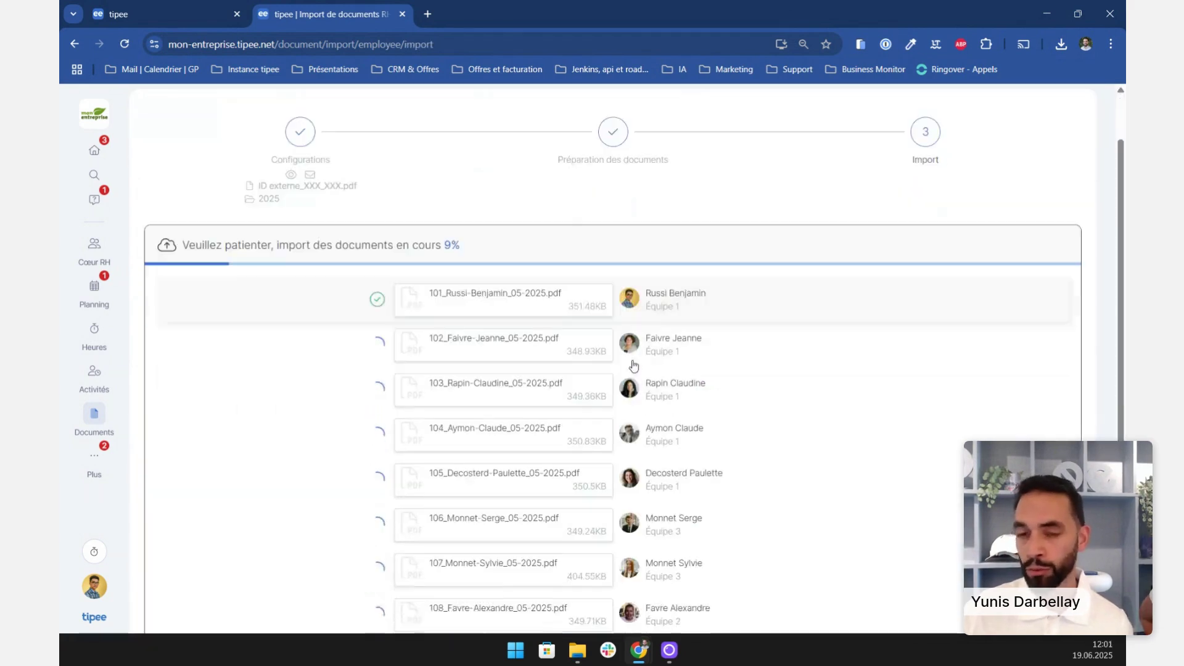
pyautogui.scroll(-3, 616, 450)
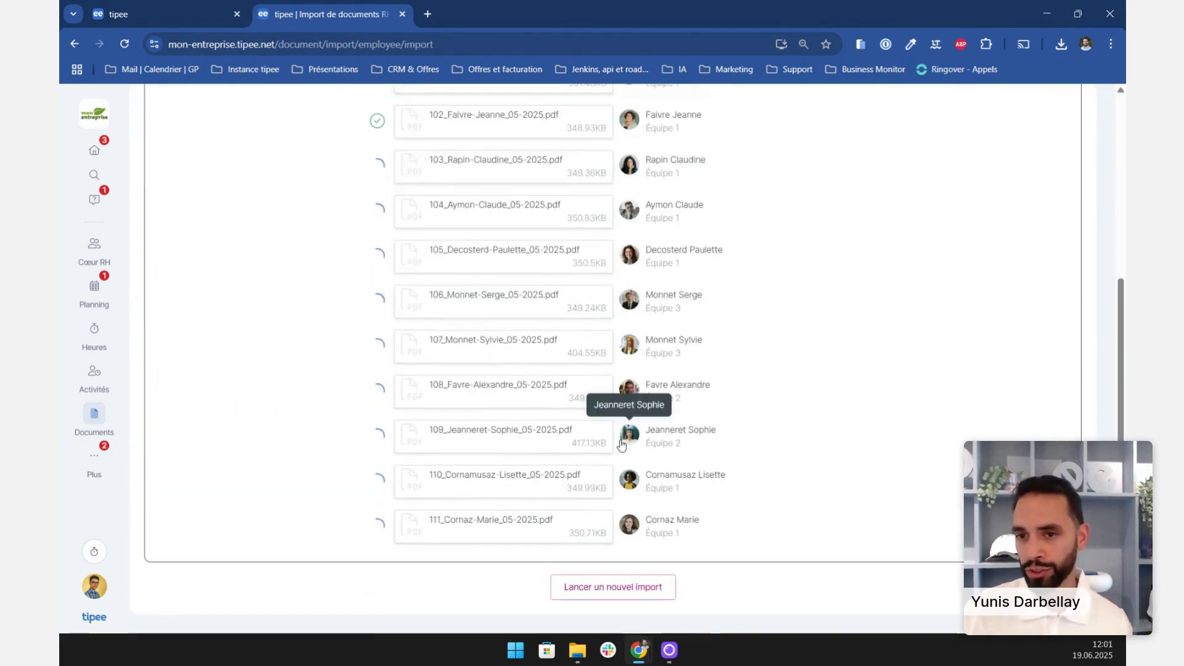
pyautogui.scroll(4, 634, 442)
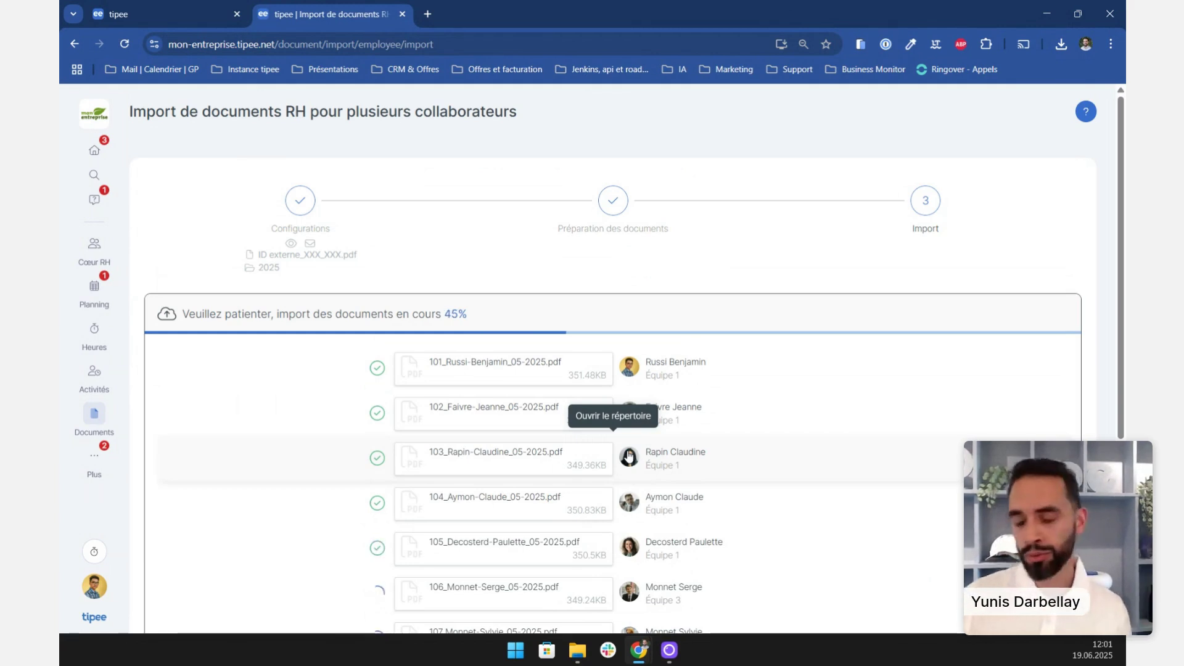
# Step: Load mon-entreprise.tipee.net in a new browser tab and open the signed-in employee's own documents
pyautogui.click(428, 14)
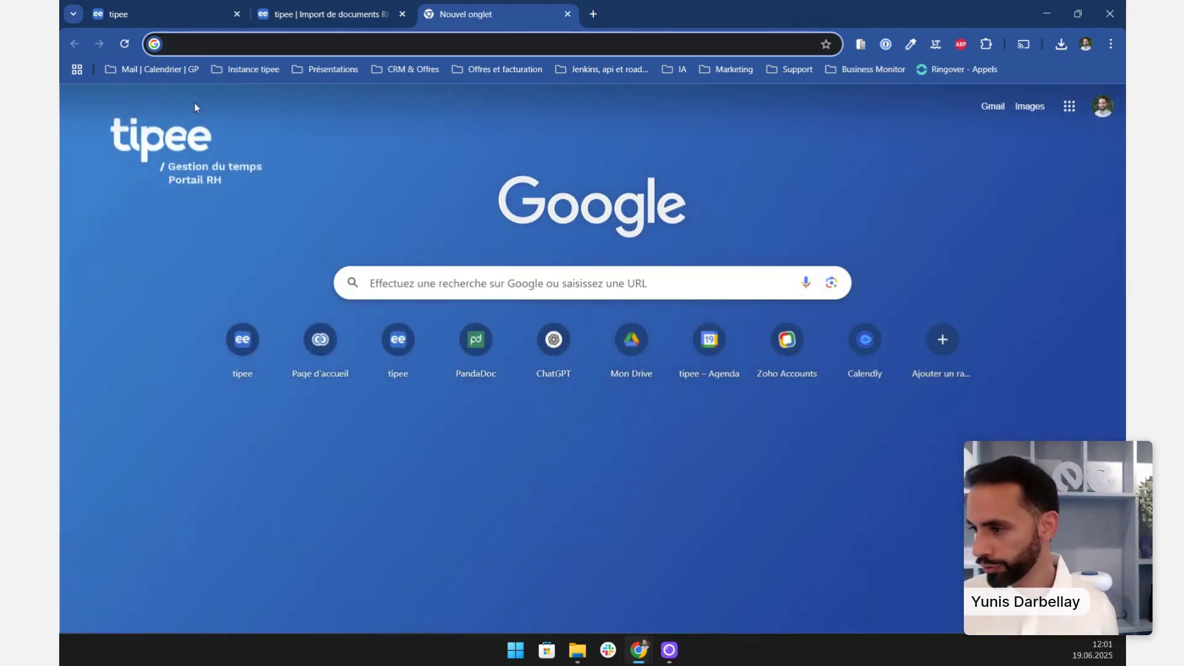
pyautogui.write('mo')
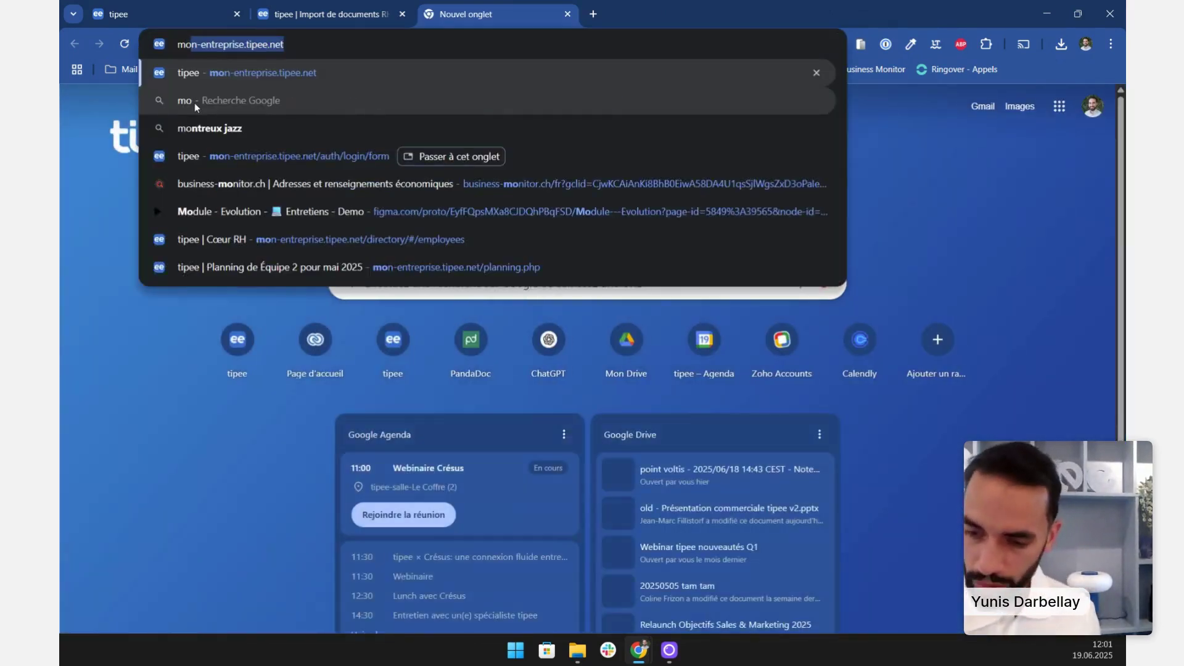
pyautogui.press('Return')
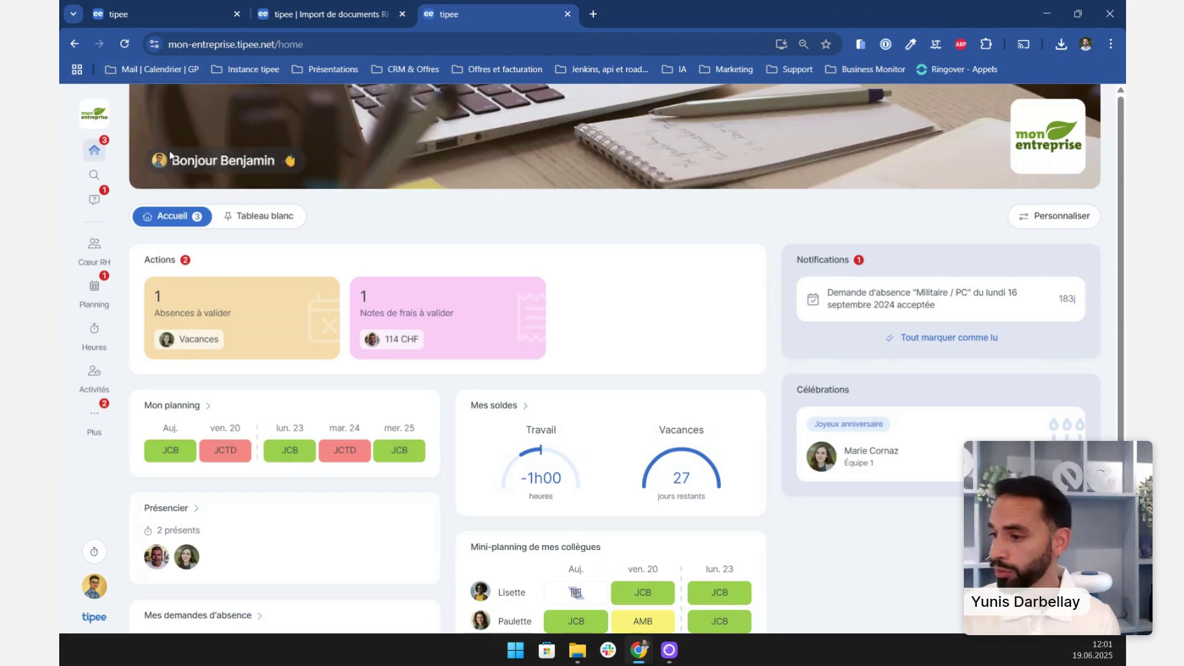
pyautogui.click(95, 426)
pyautogui.moveTo(222, 463)
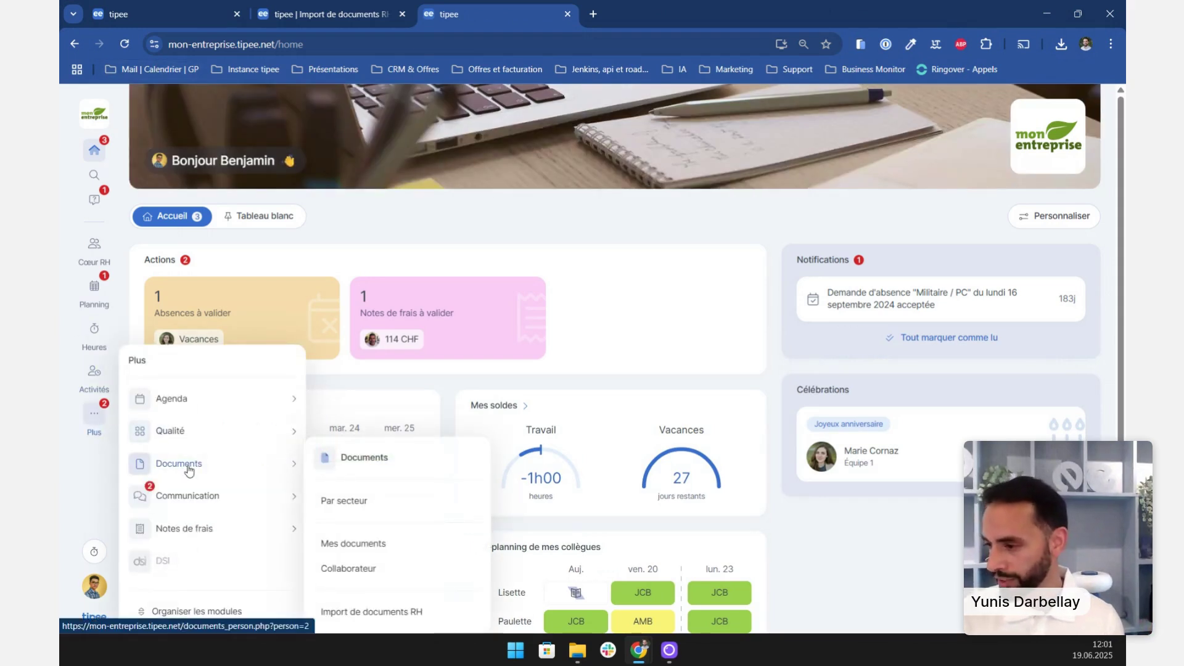
pyautogui.click(353, 544)
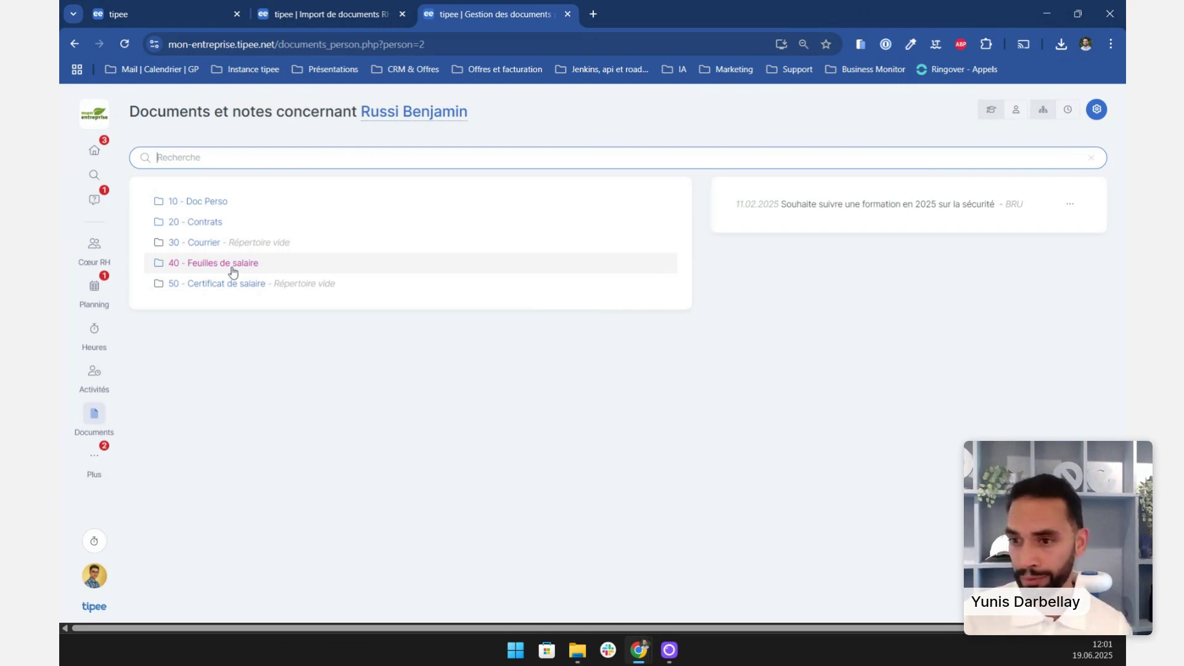
# Step: Browse to the 2025 folder in 40 - Feuilles de salaire, look over the 2025-04 payslip PDF and return to the document list
pyautogui.click(233, 272)
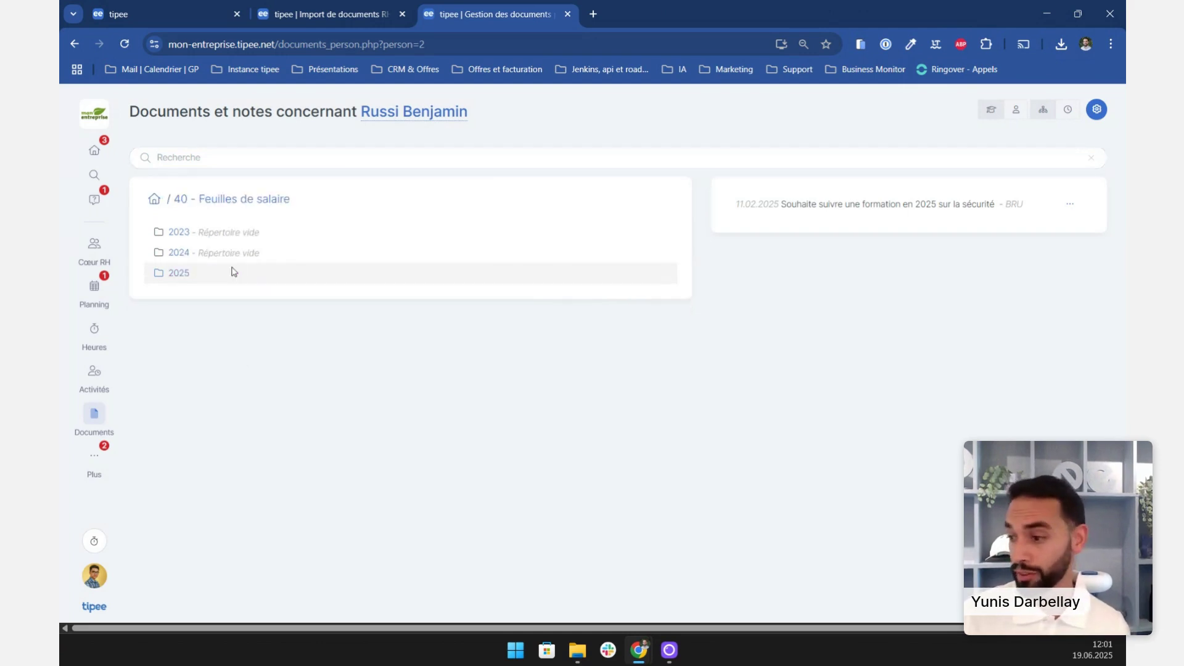
pyautogui.click(188, 277)
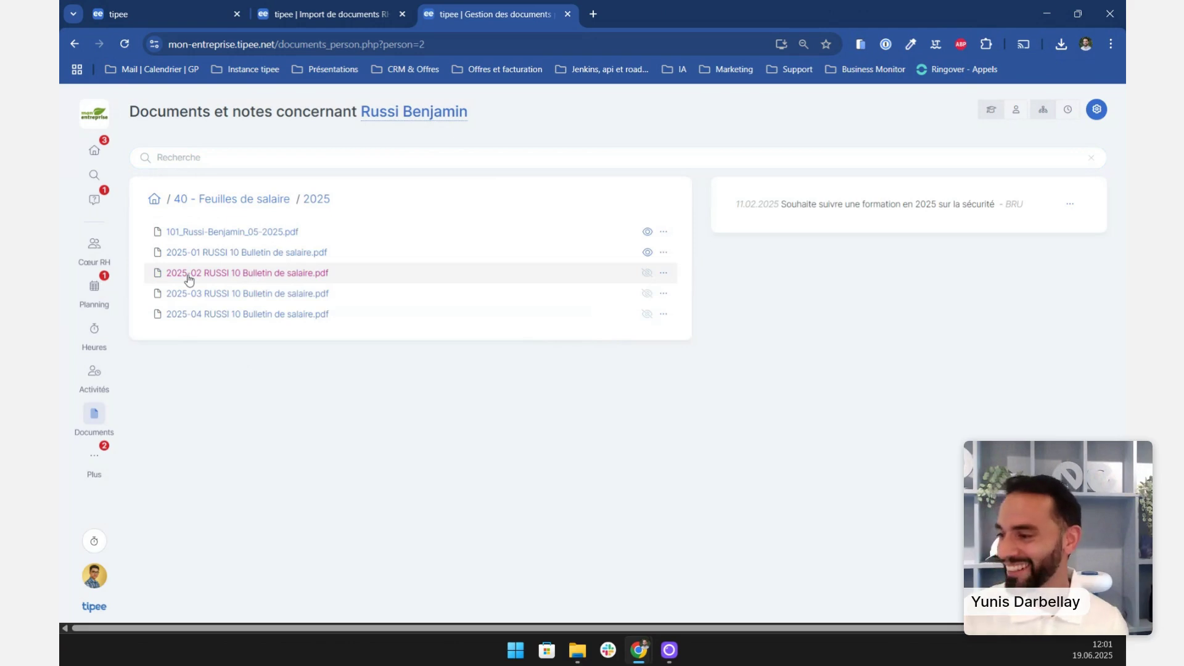
pyautogui.click(225, 316)
pyautogui.scroll(-5, 417, 442)
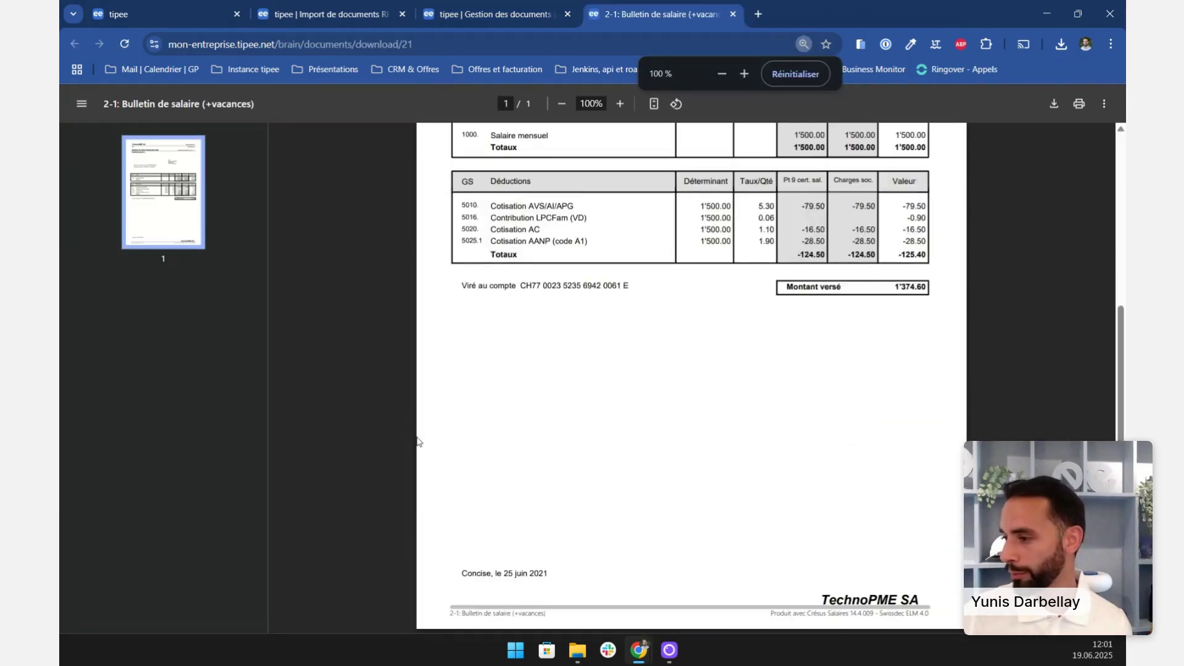
pyautogui.scroll(5, 417, 442)
pyautogui.click(499, 14)
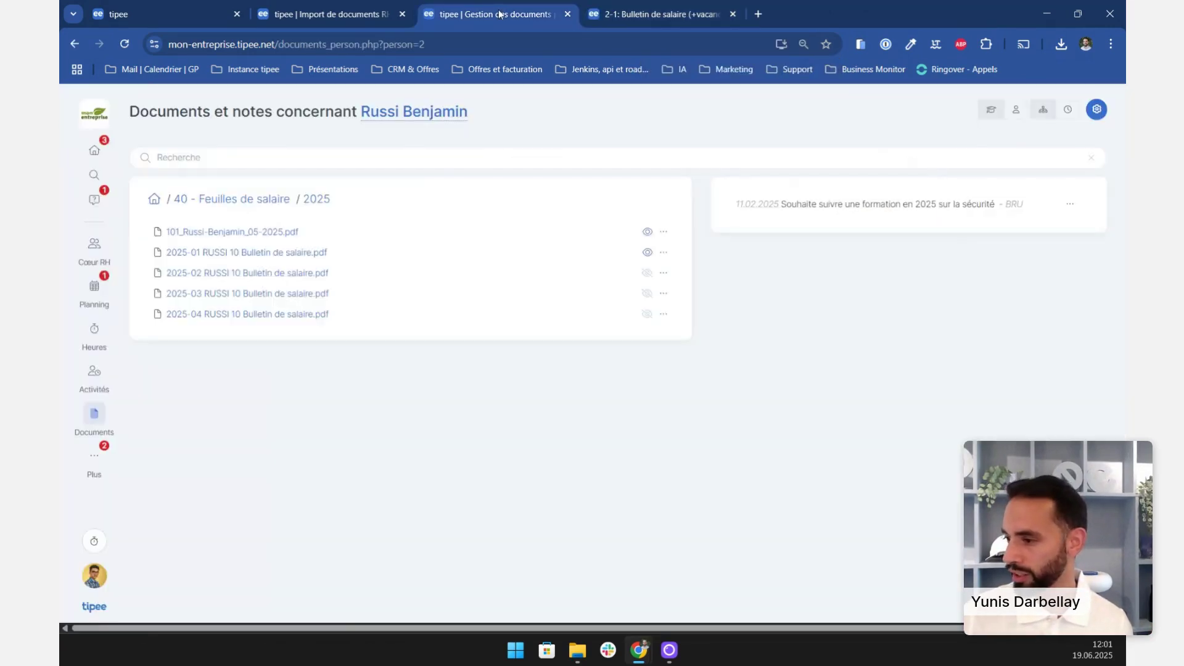
# Step: Return to the Import de documents RH page and review the import status of every payslip
pyautogui.click(364, 14)
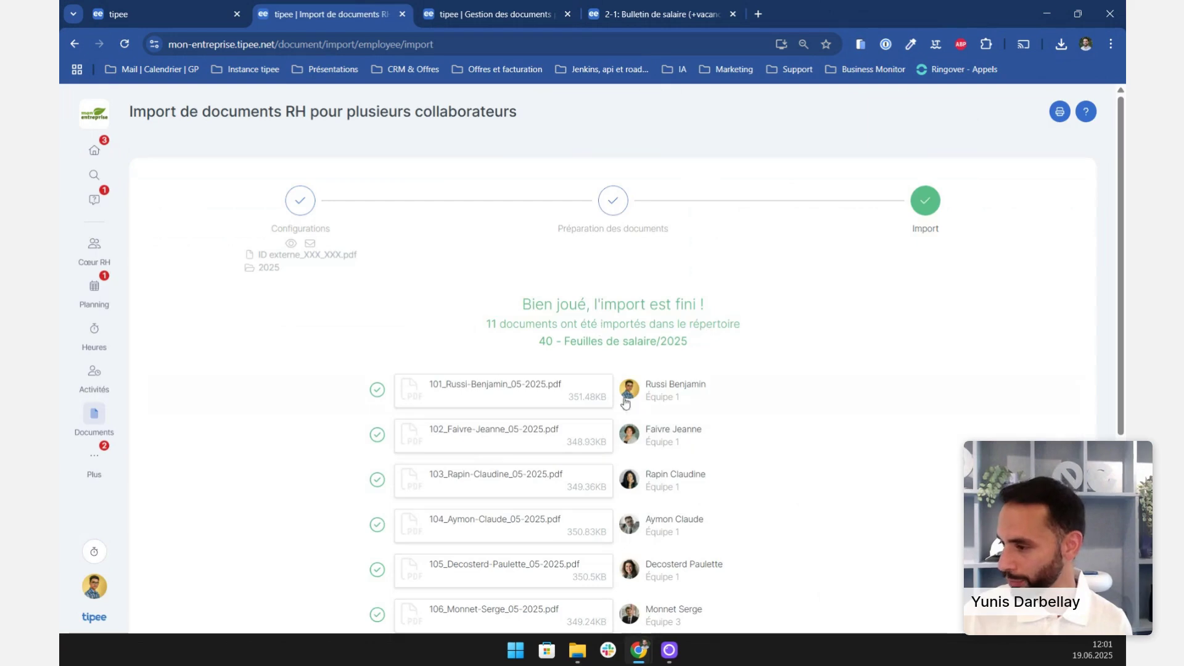
pyautogui.scroll(-5, 620, 388)
pyautogui.scroll(5, 623, 410)
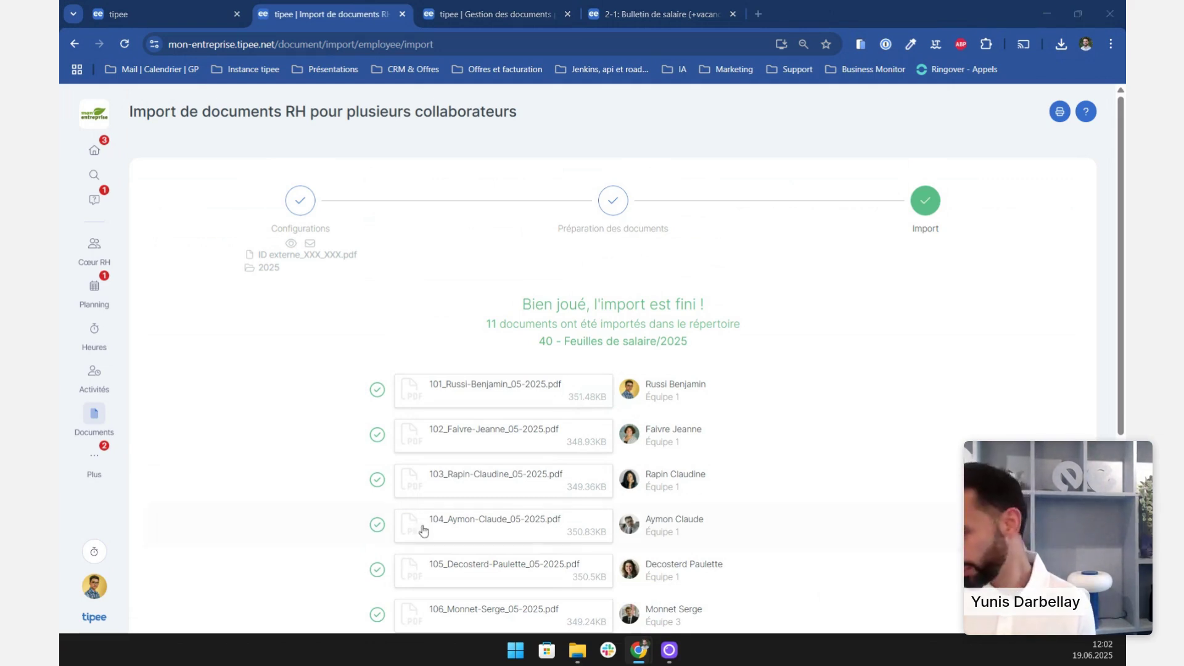
# Step: Switch to the Webinaire tipee & Crésus presentation window and advance to the next slide
pyautogui.moveTo(639, 650)
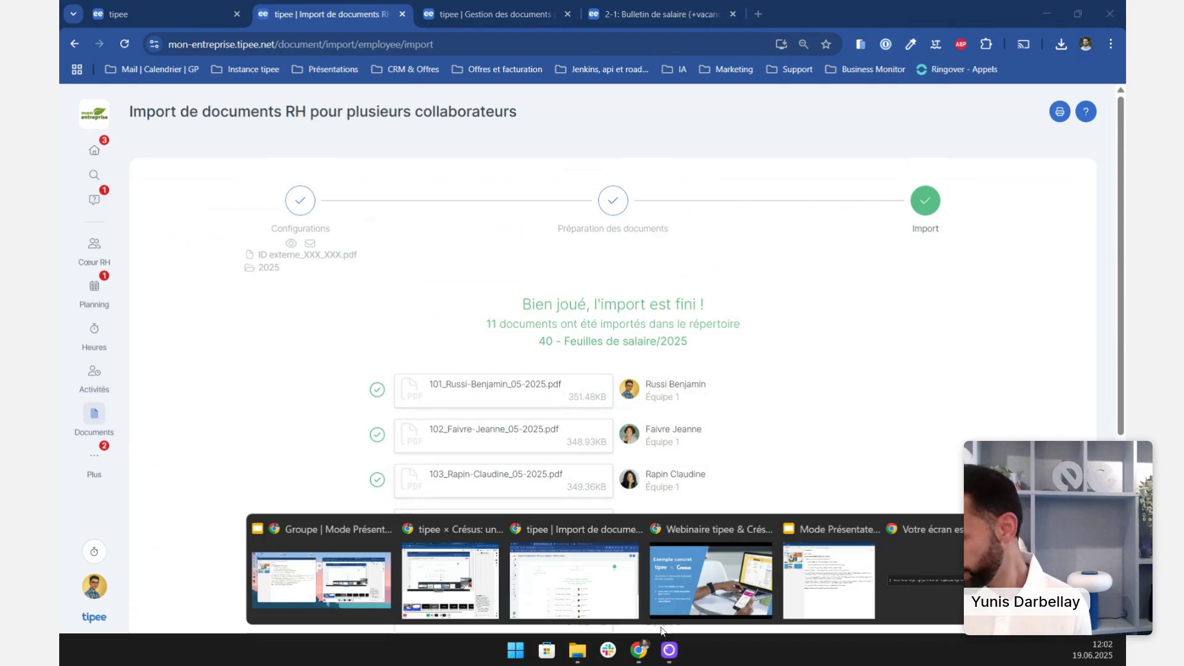
pyautogui.click(708, 580)
pyautogui.press('Right')
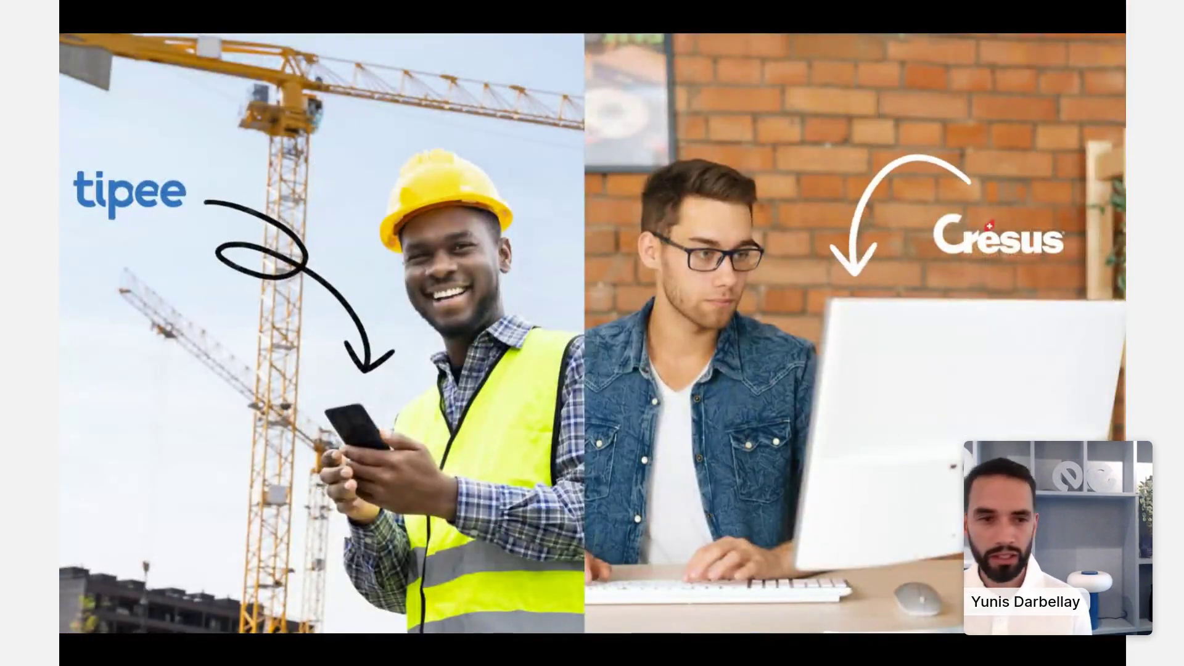